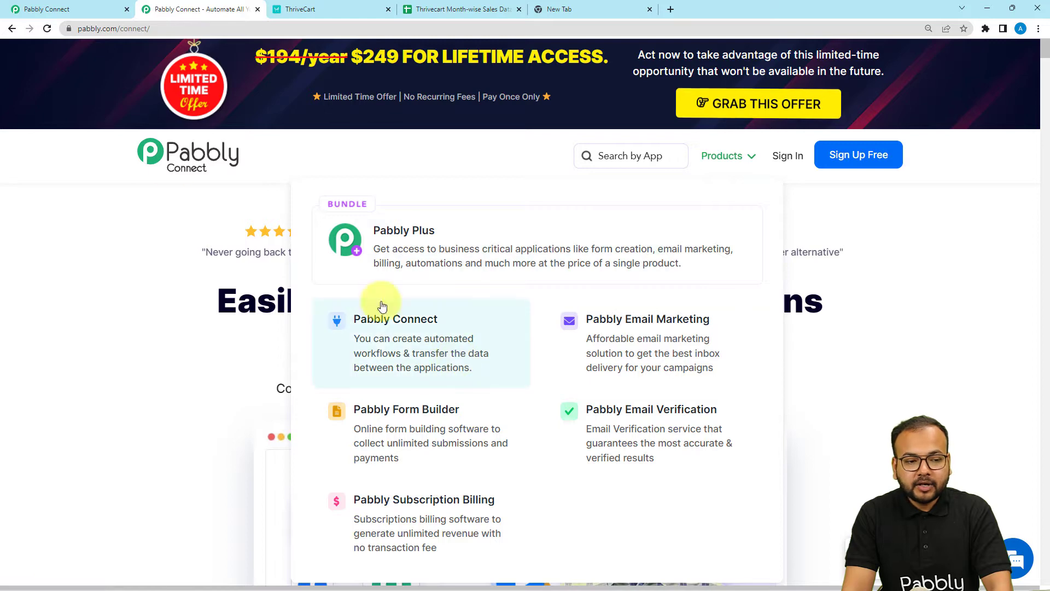
Step: Switch to the Pabbly Connect dashboard tab that lists the existing workflows
{"action": "left_click", "coordinate": [74, 12]}
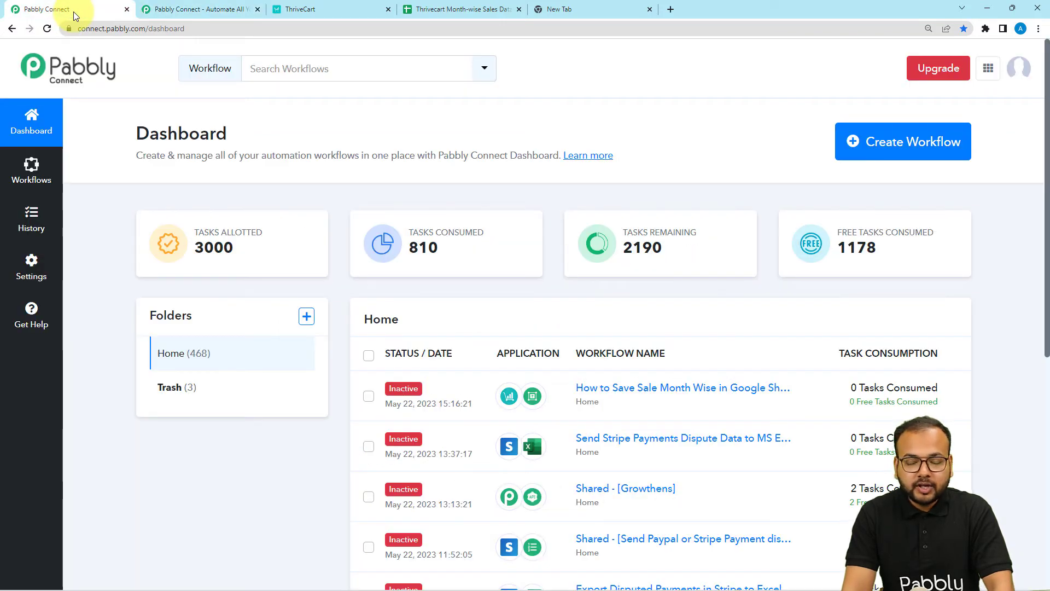
Step: Create the 'Save Sales Data Month-wise in Google Sheets' workflow, then check the month-wise sales spreadsheet
{"action": "left_click", "coordinate": [857, 153]}
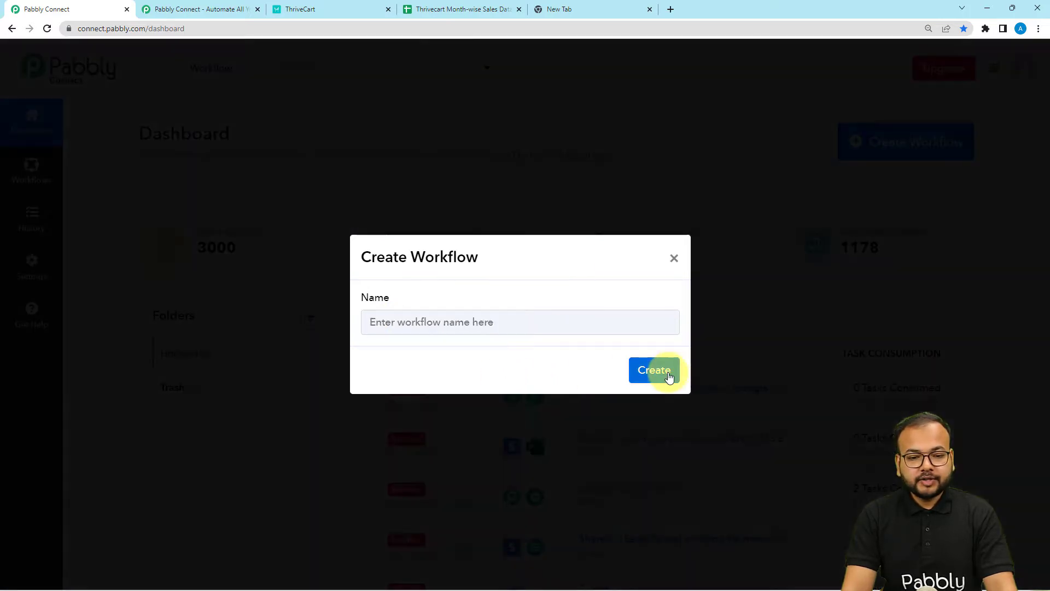
{"action": "left_click", "coordinate": [669, 376]}
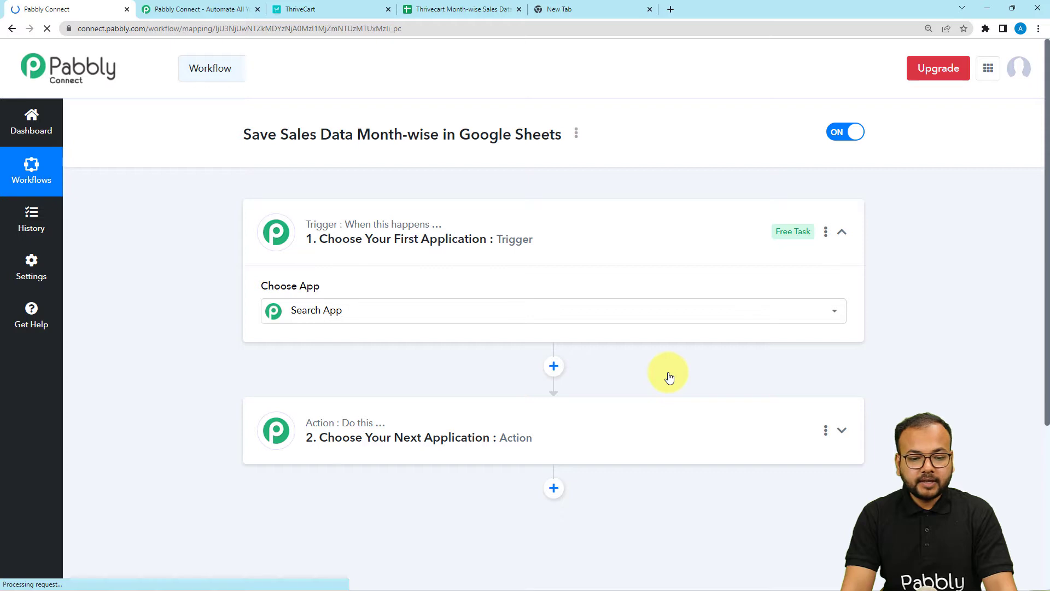
{"action": "left_click", "coordinate": [493, 312]}
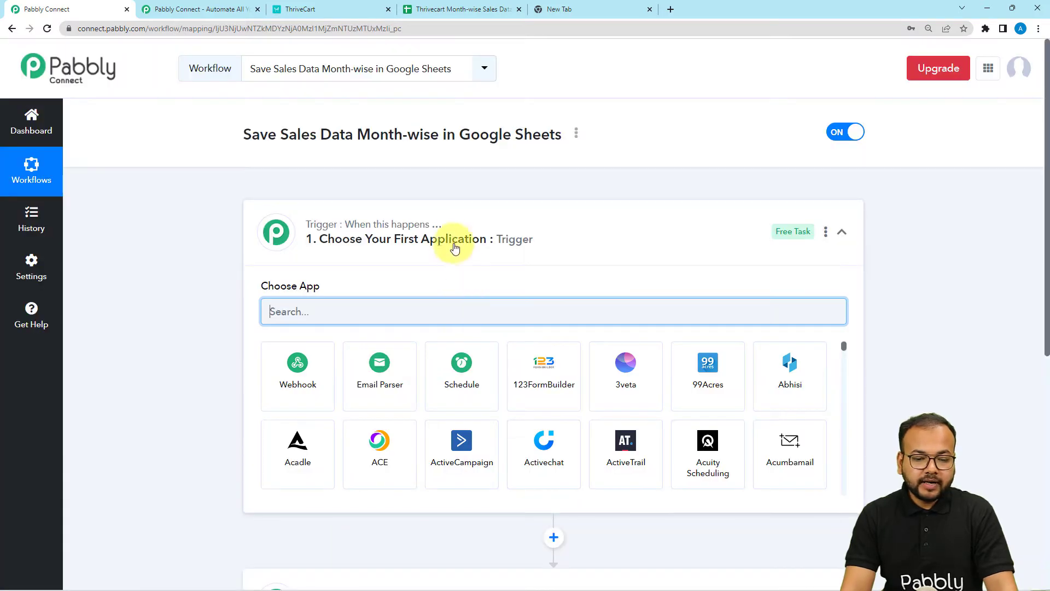
{"action": "left_click", "coordinate": [453, 230]}
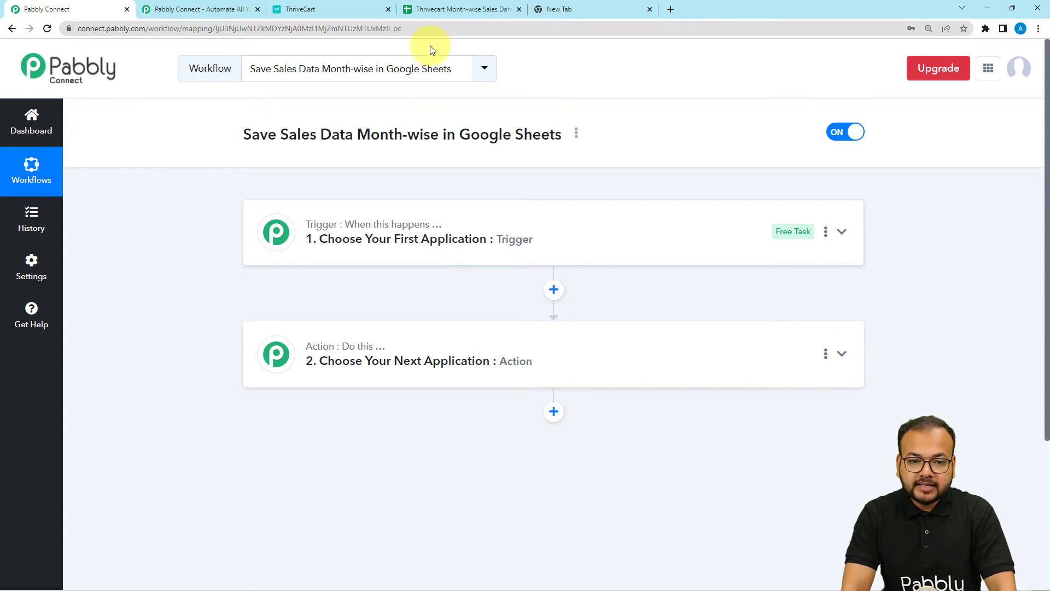
{"action": "left_click", "coordinate": [443, 10]}
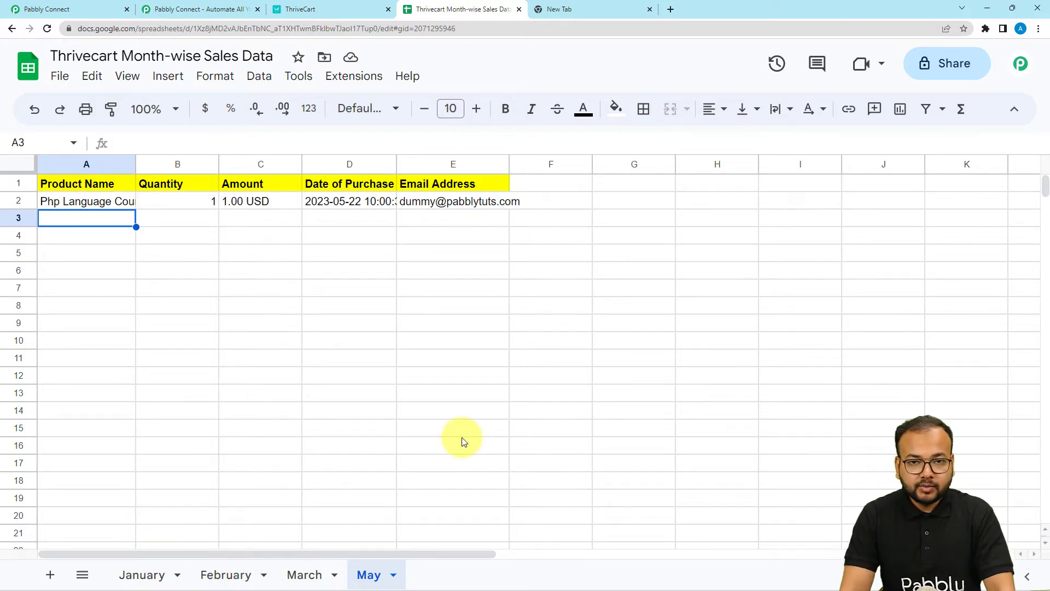
Step: Return to the new workflow and expand the trigger step's Choose App list
{"action": "left_click", "coordinate": [93, 9]}
{"action": "left_click", "coordinate": [451, 247]}
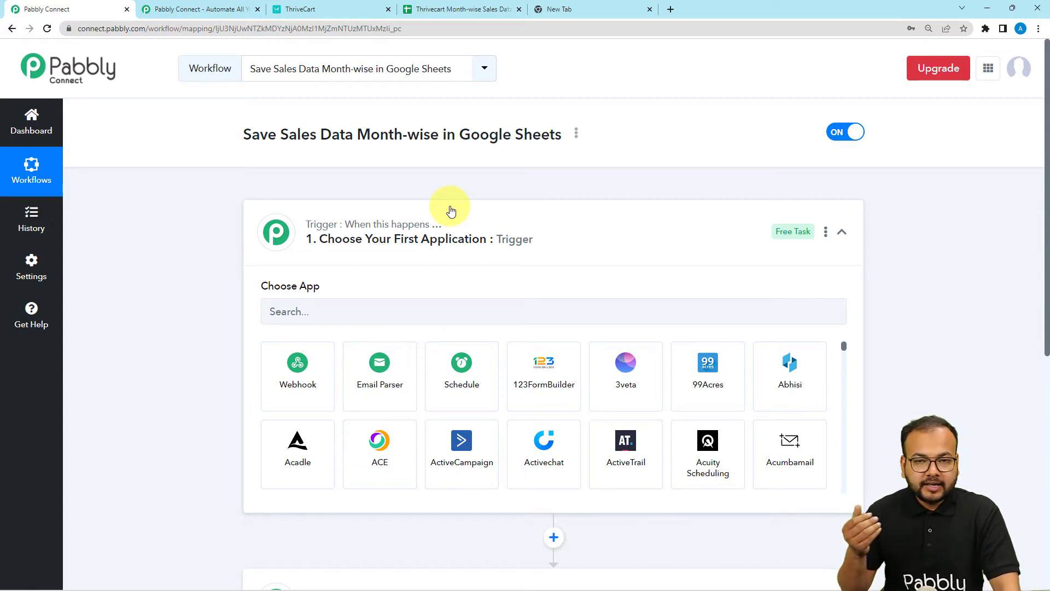
Step: Search 'thri' and choose ThriveCart as the trigger app
{"action": "left_click", "coordinate": [344, 6]}
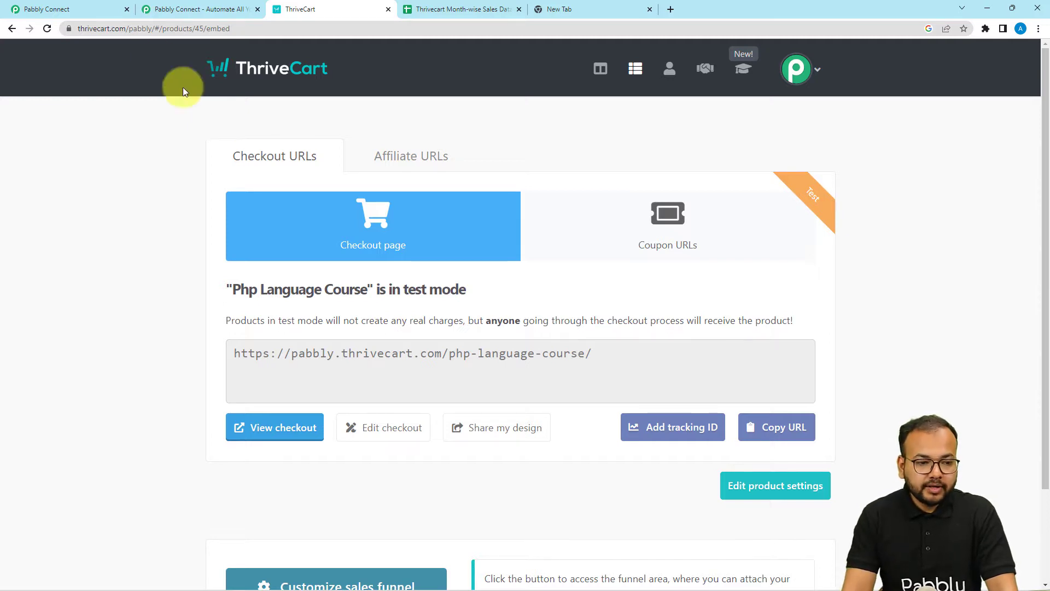
{"action": "left_click", "coordinate": [69, 14]}
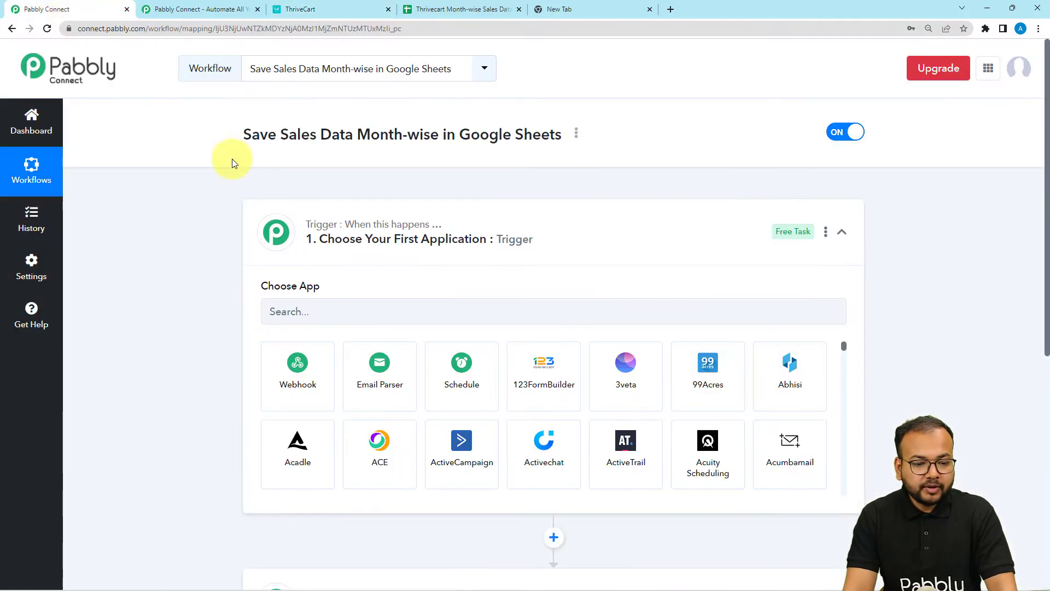
{"action": "left_click", "coordinate": [320, 306]}
{"action": "type", "text": "th"}
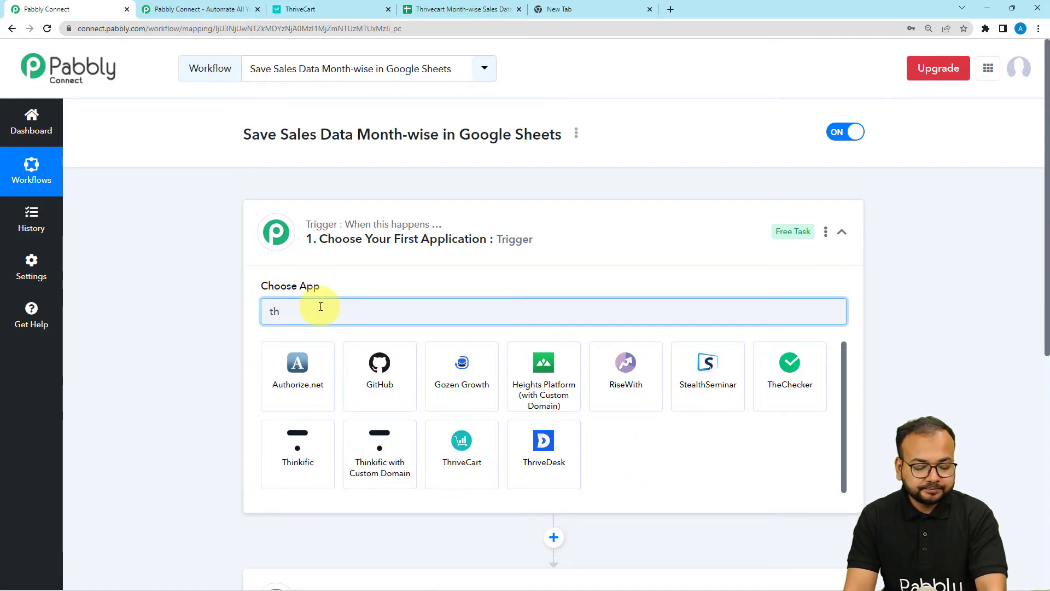
{"action": "type", "text": "ri"}
{"action": "left_click", "coordinate": [299, 377]}
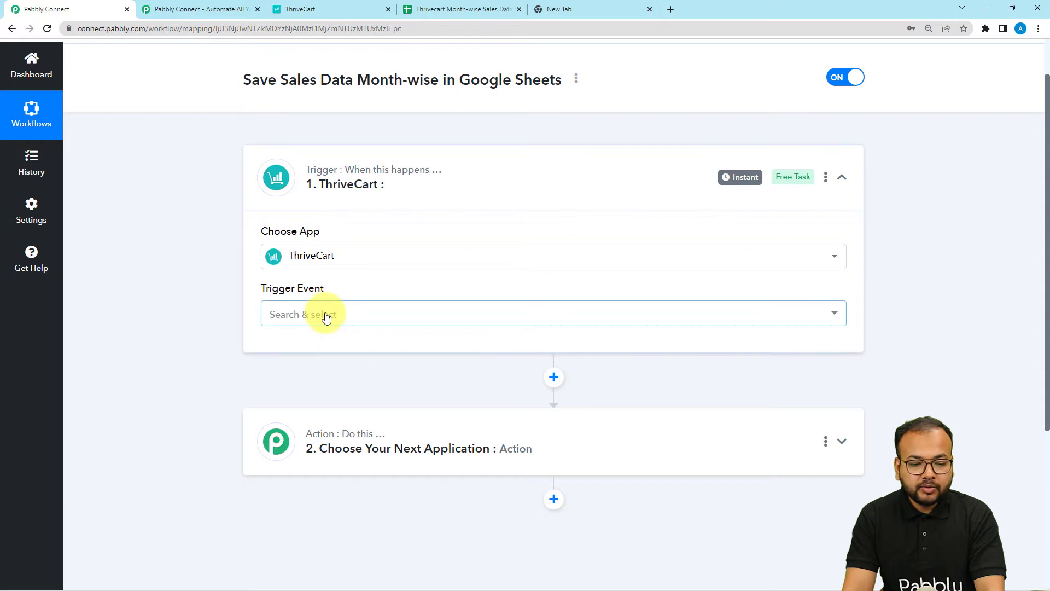
Step: Set the trigger event to Product Purchase and start adding a new ThriveCart connection
{"action": "left_click", "coordinate": [326, 318]}
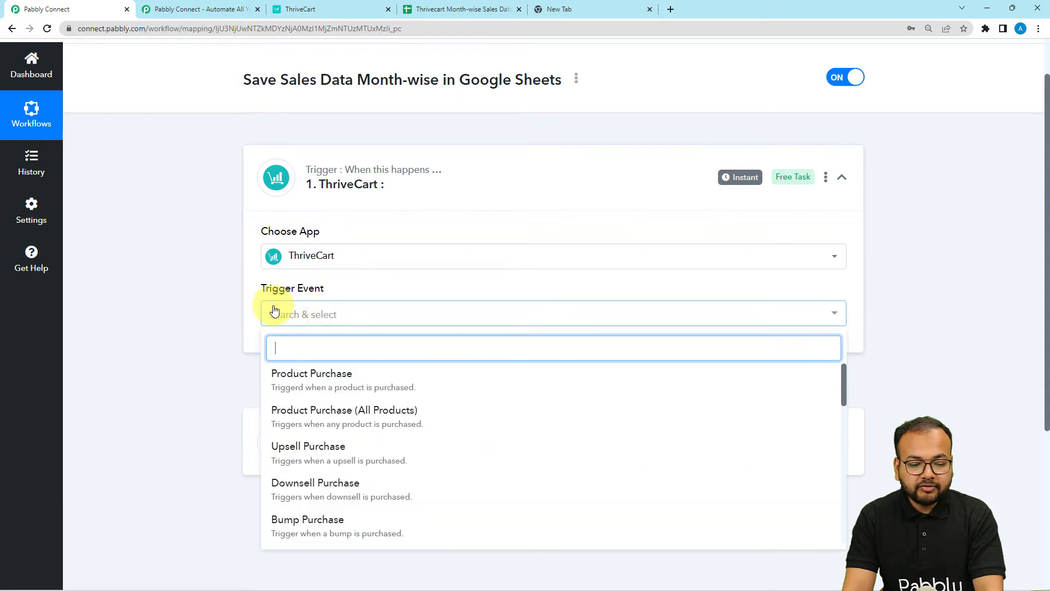
{"action": "left_click", "coordinate": [287, 393]}
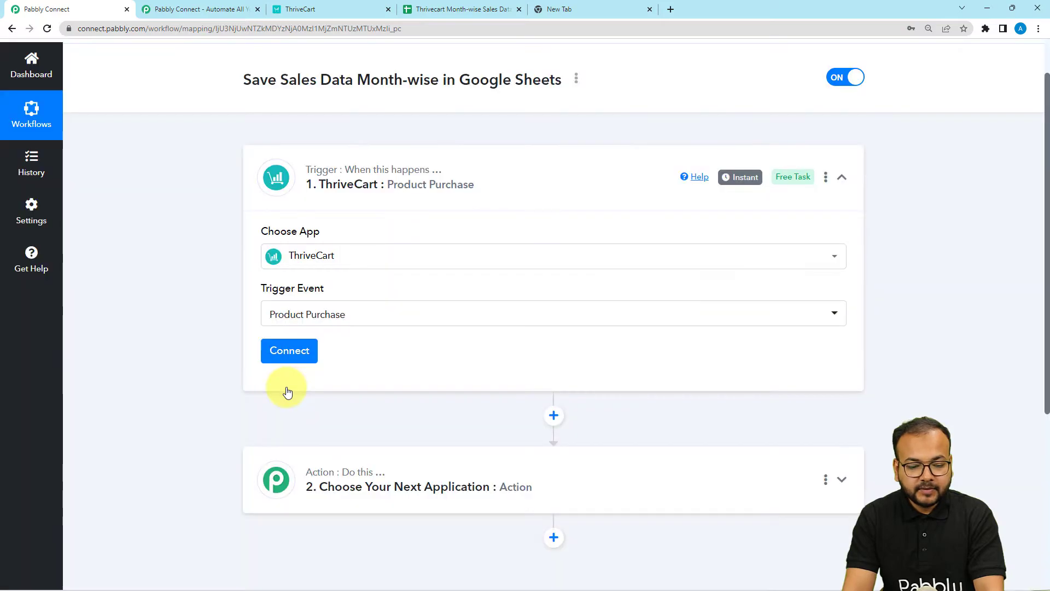
{"action": "left_click", "coordinate": [278, 351]}
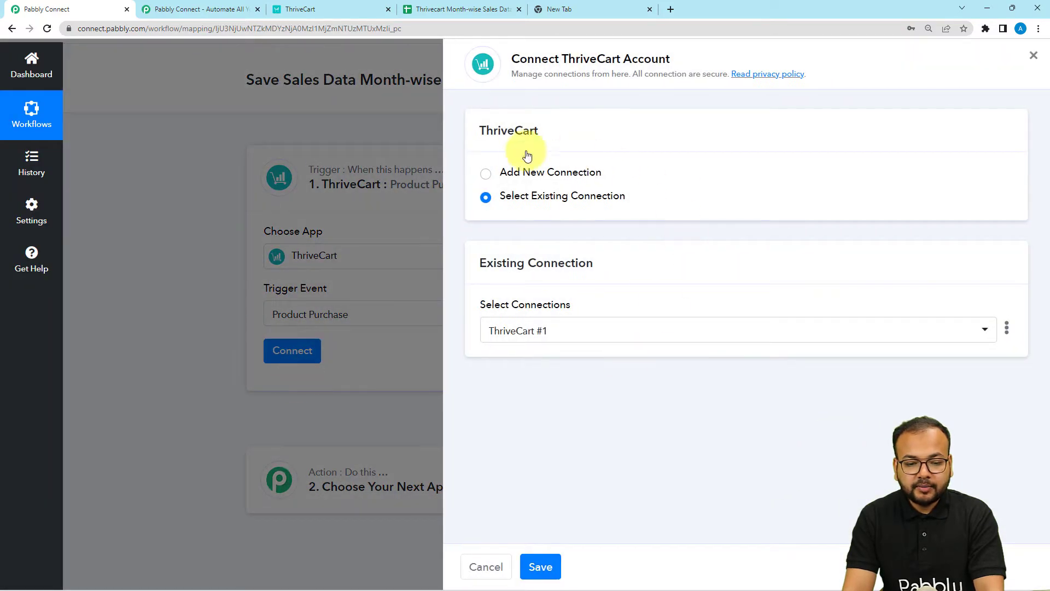
{"action": "left_click", "coordinate": [485, 174]}
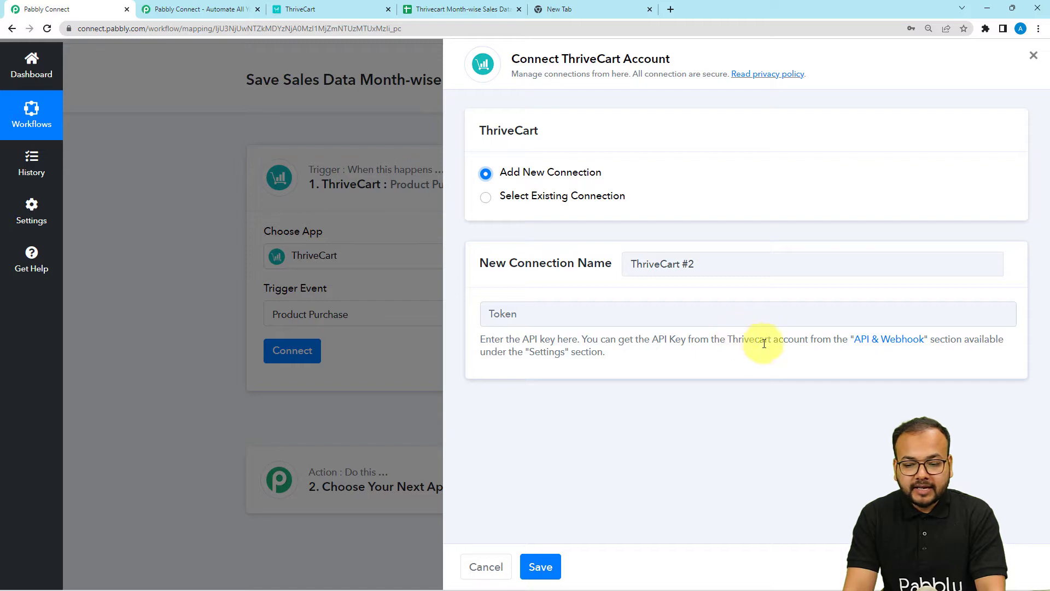
Step: Go to ThriveCart's API keys settings under Settings > API & webhooks
{"action": "left_click", "coordinate": [337, 10]}
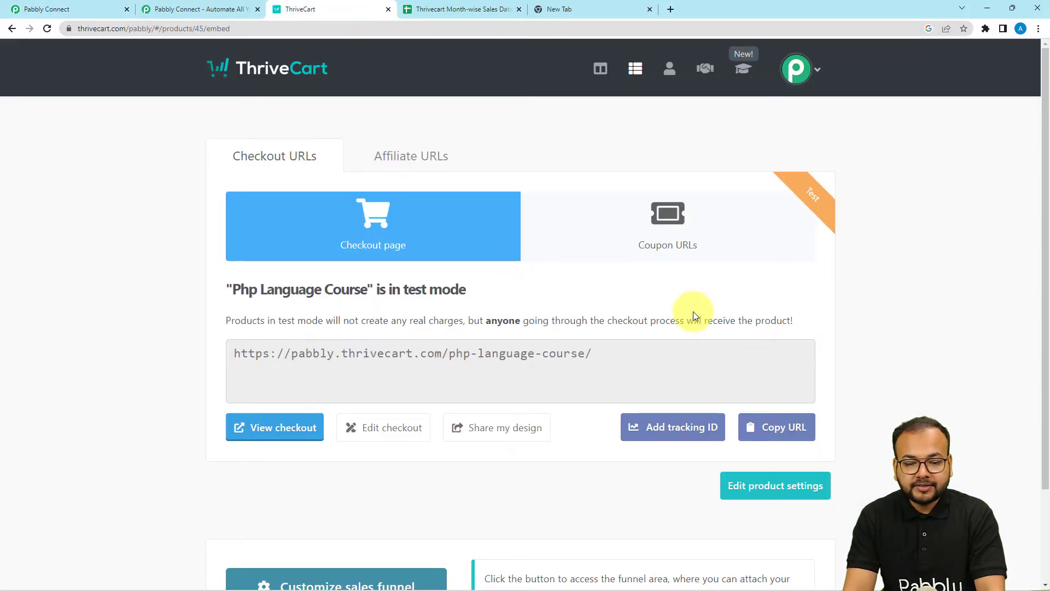
{"action": "left_click", "coordinate": [797, 82]}
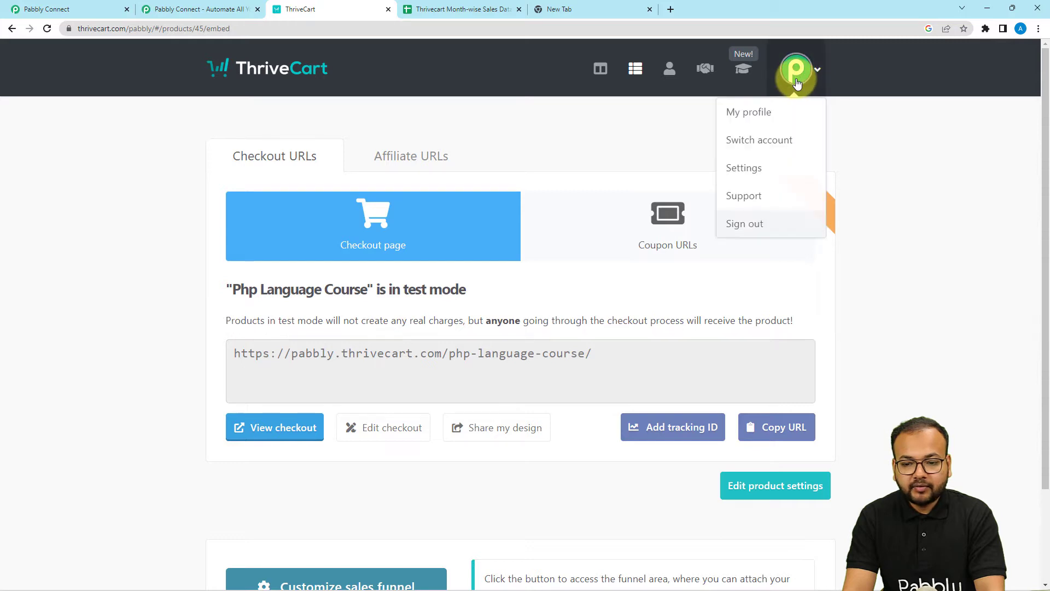
{"action": "left_click", "coordinate": [737, 173]}
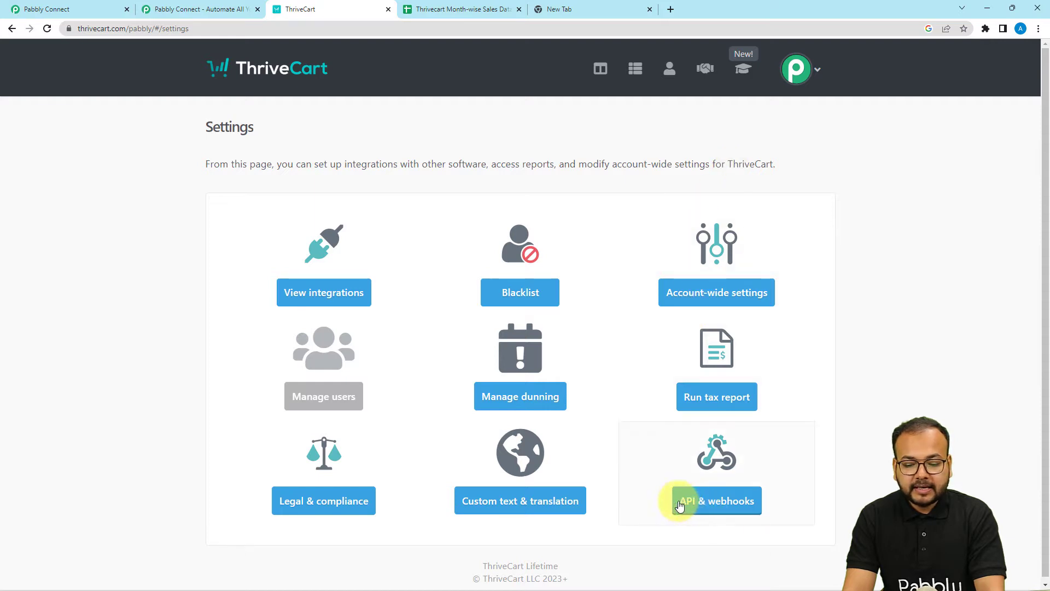
{"action": "left_click", "coordinate": [738, 500]}
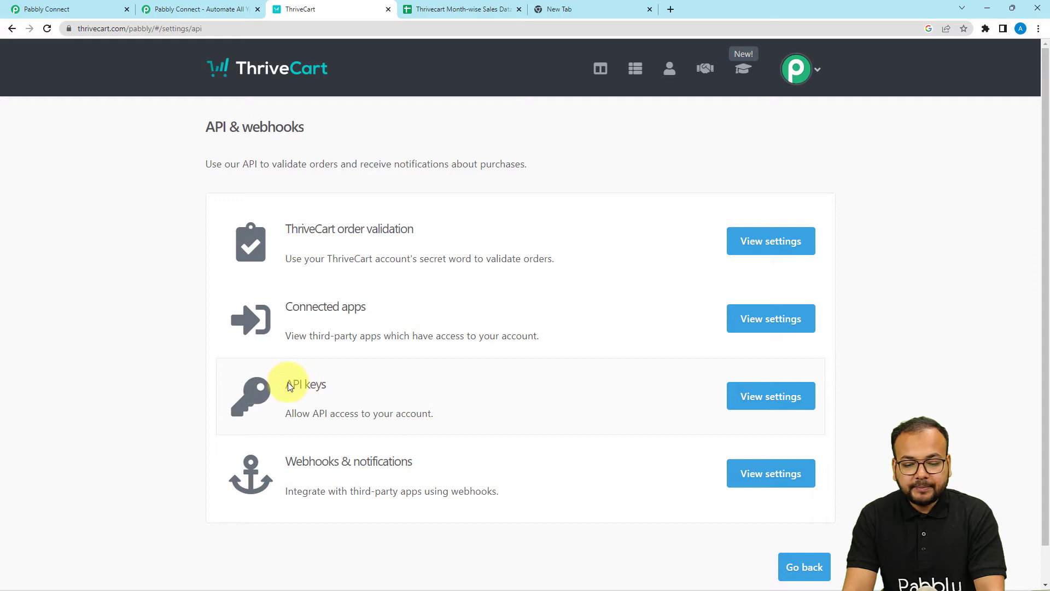
{"action": "left_click", "coordinate": [781, 398]}
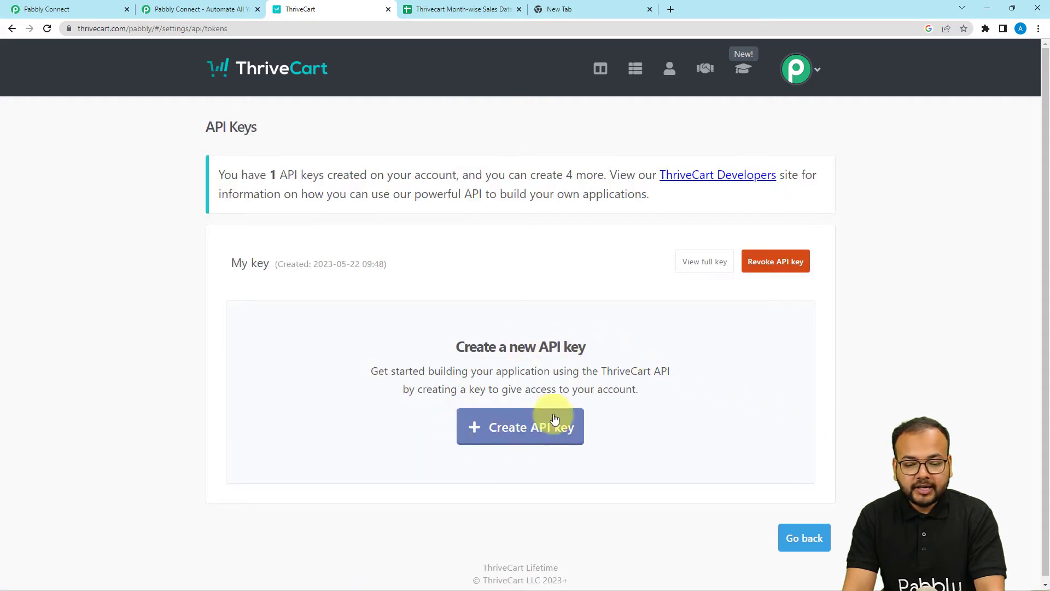
Step: Create an API key named 'test', copy it, and return to Pabbly Connect
{"action": "left_click", "coordinate": [508, 432]}
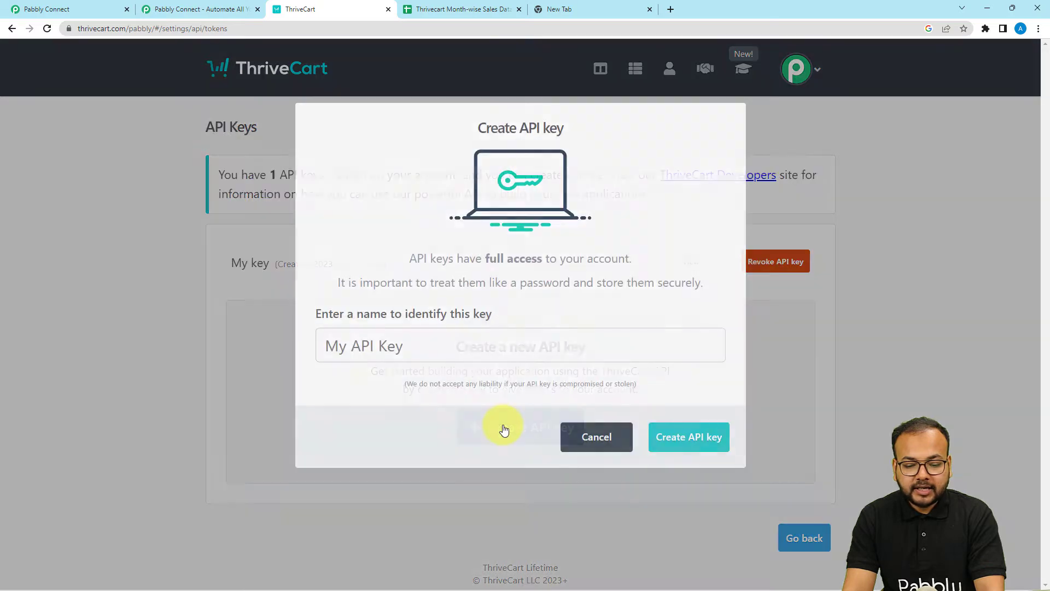
{"action": "type", "text": "test"}
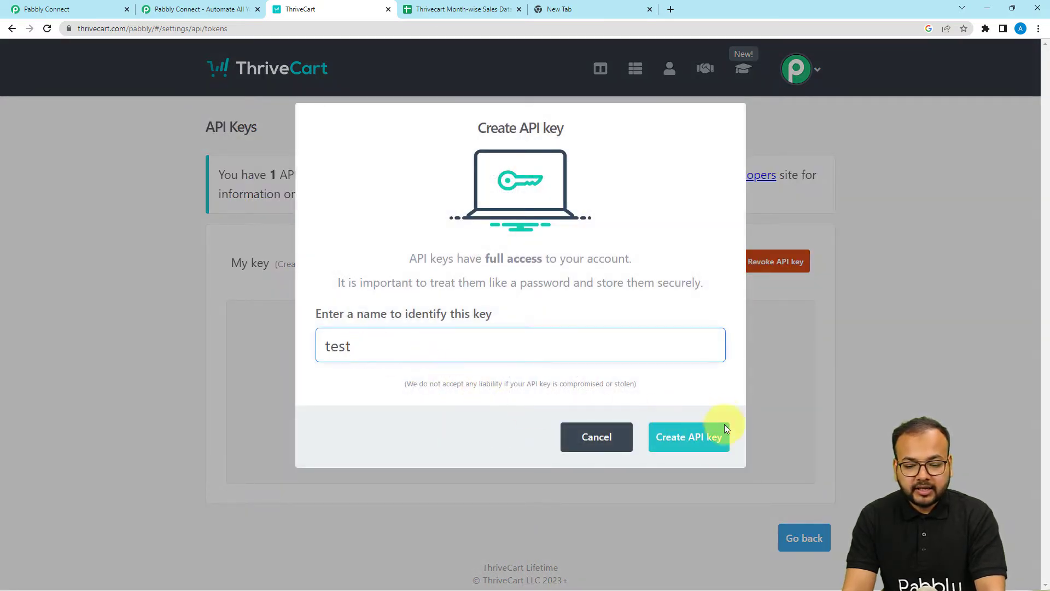
{"action": "left_click", "coordinate": [701, 445]}
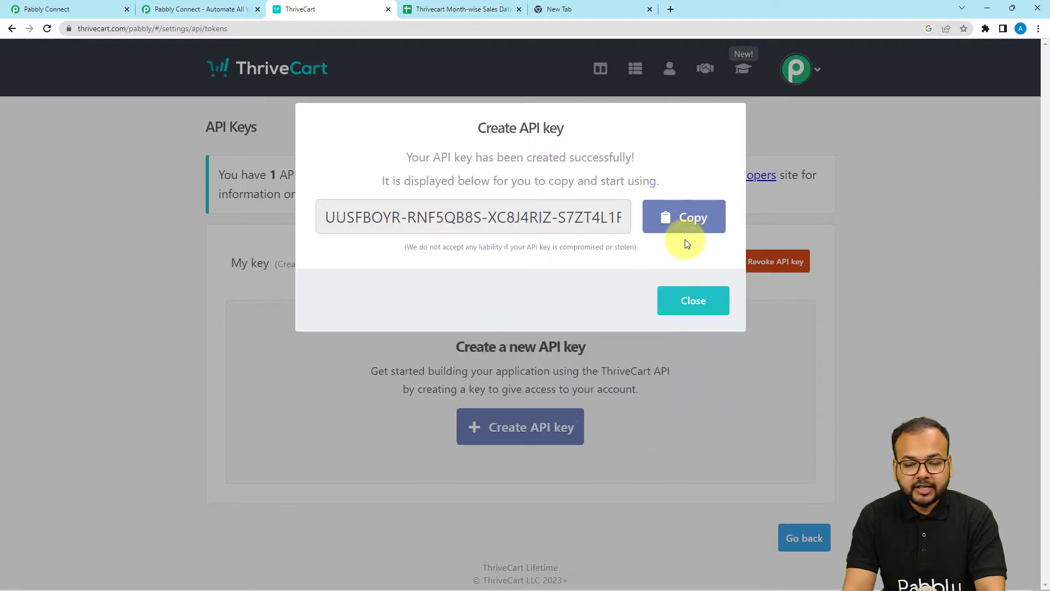
{"action": "left_click", "coordinate": [679, 219]}
{"action": "left_click", "coordinate": [54, 5]}
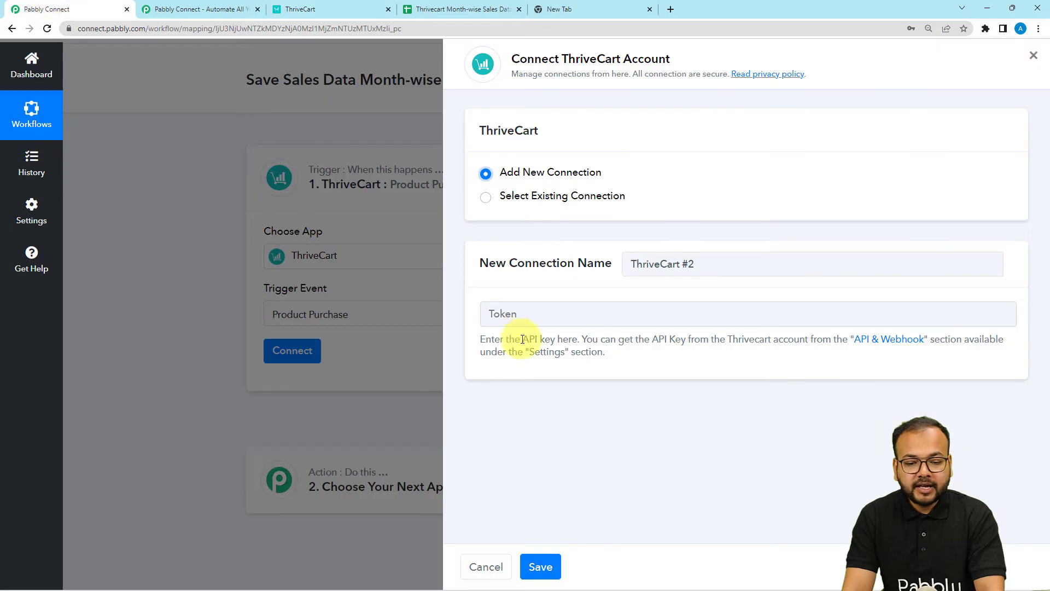
Step: Paste the copied API key as the ThriveCart token, save the connection, and view product options
{"action": "left_click", "coordinate": [509, 313]}
{"action": "right_click", "coordinate": [512, 313]}
{"action": "left_click", "coordinate": [558, 404]}
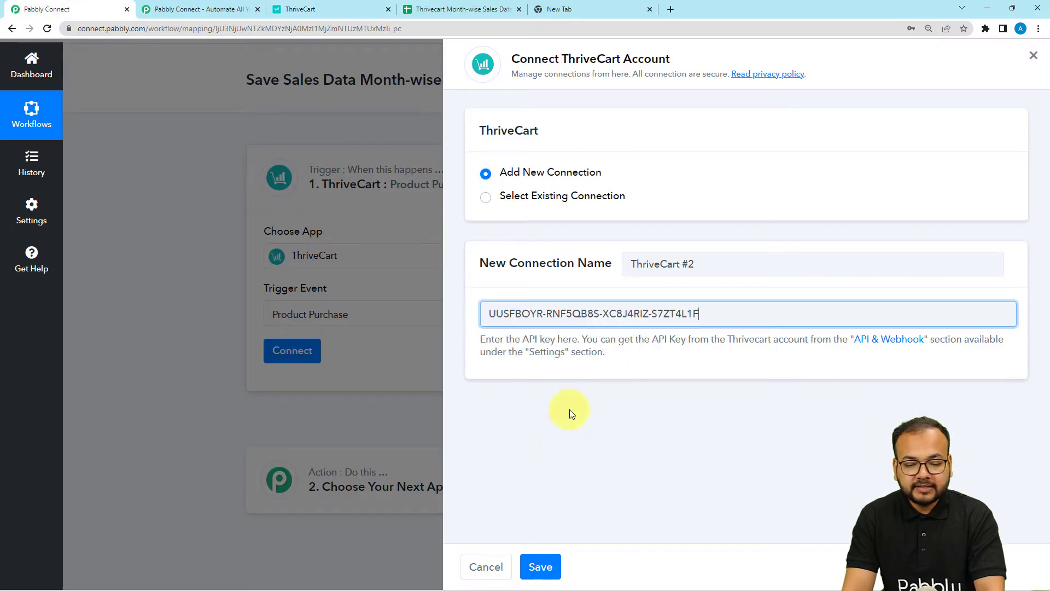
{"action": "left_click", "coordinate": [536, 567]}
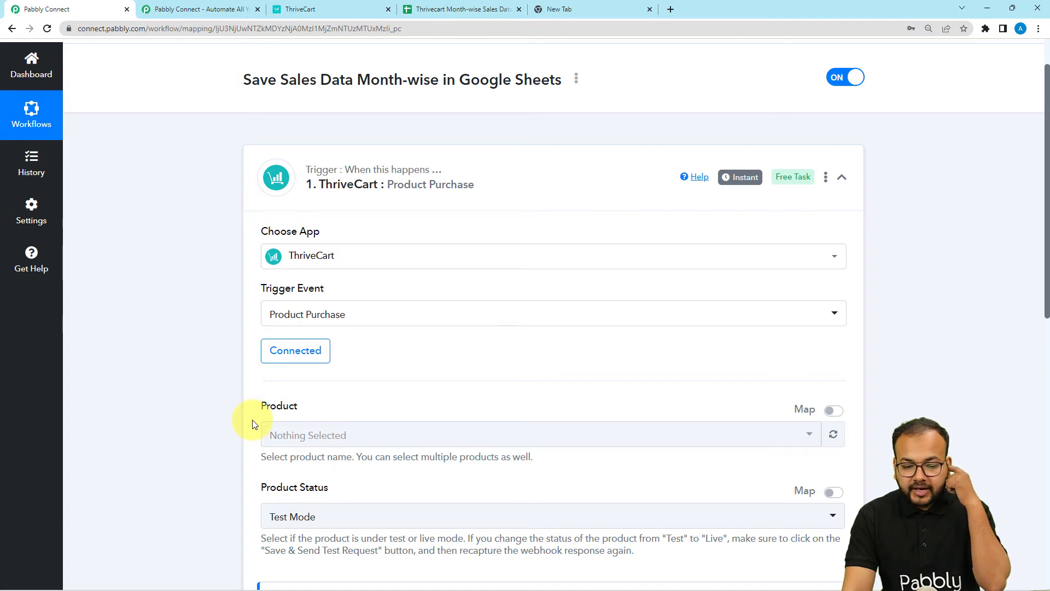
{"action": "scroll", "coordinate": [253, 424], "scroll_direction": "down", "scroll_amount": 4}
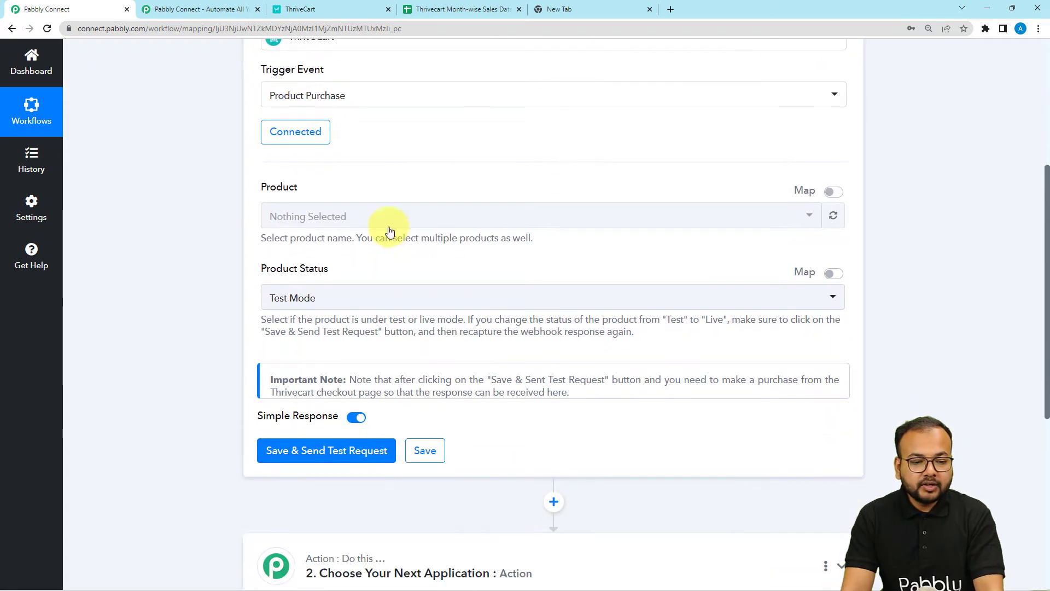
{"action": "left_click", "coordinate": [375, 226]}
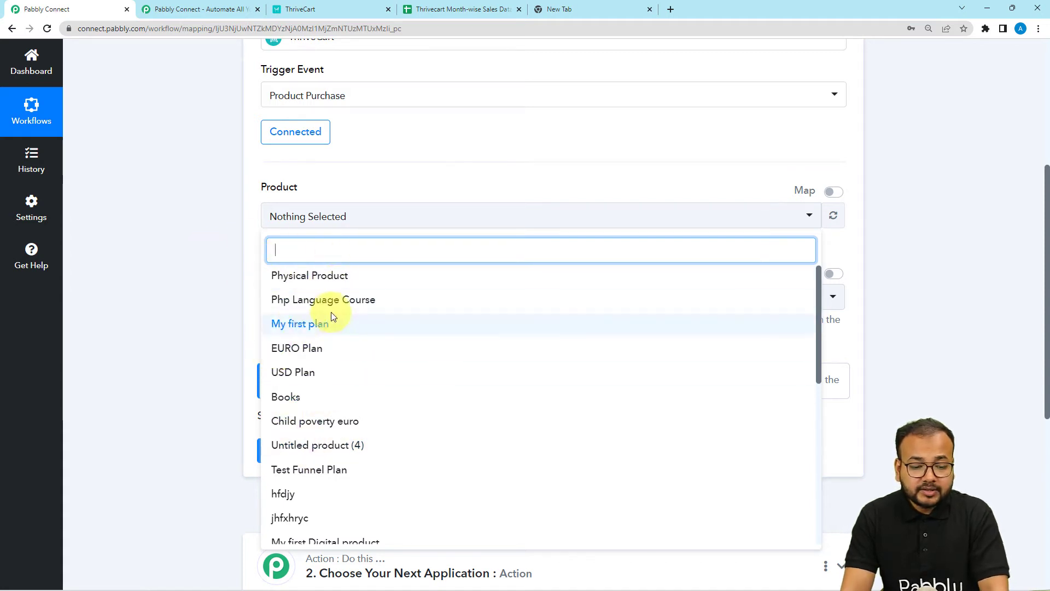
Step: Review ThriveCart's Products page, then reopen the trigger's Product list in Pabbly Connect
{"action": "left_click", "coordinate": [174, 238]}
{"action": "left_click", "coordinate": [307, 9]}
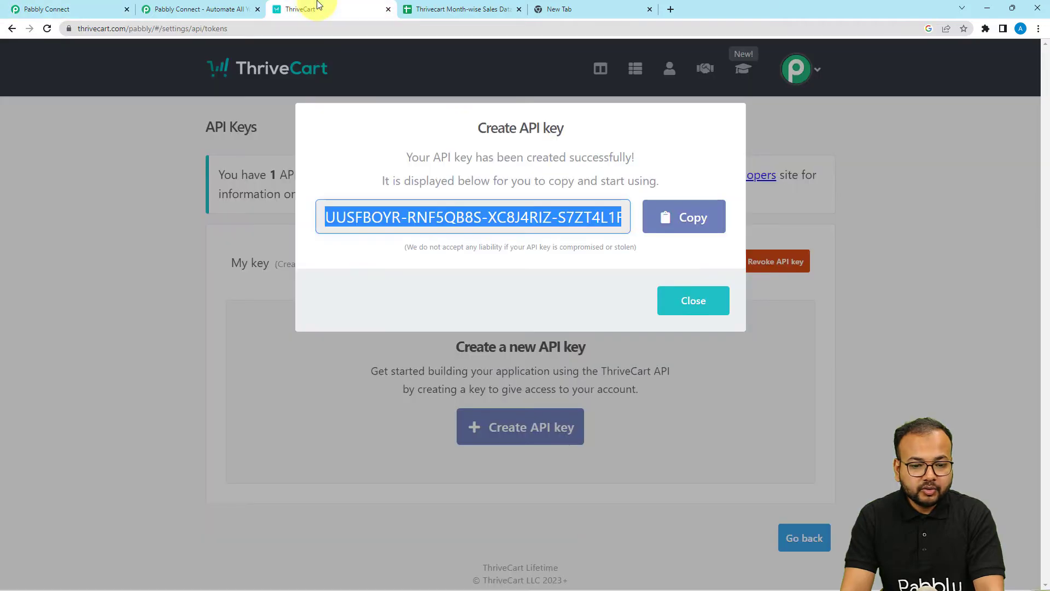
{"action": "left_click", "coordinate": [688, 299]}
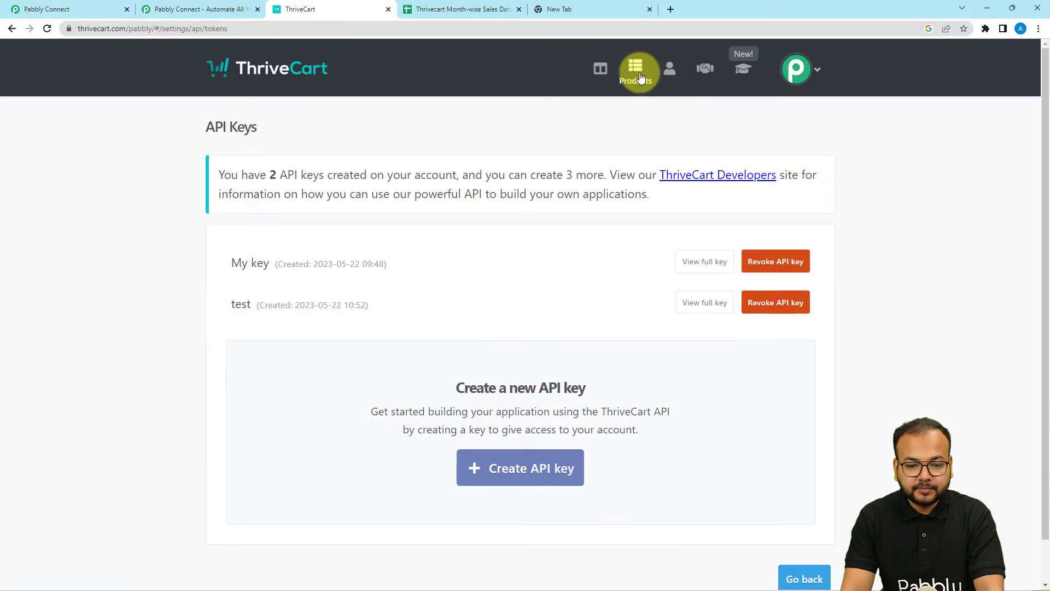
{"action": "left_click", "coordinate": [640, 76]}
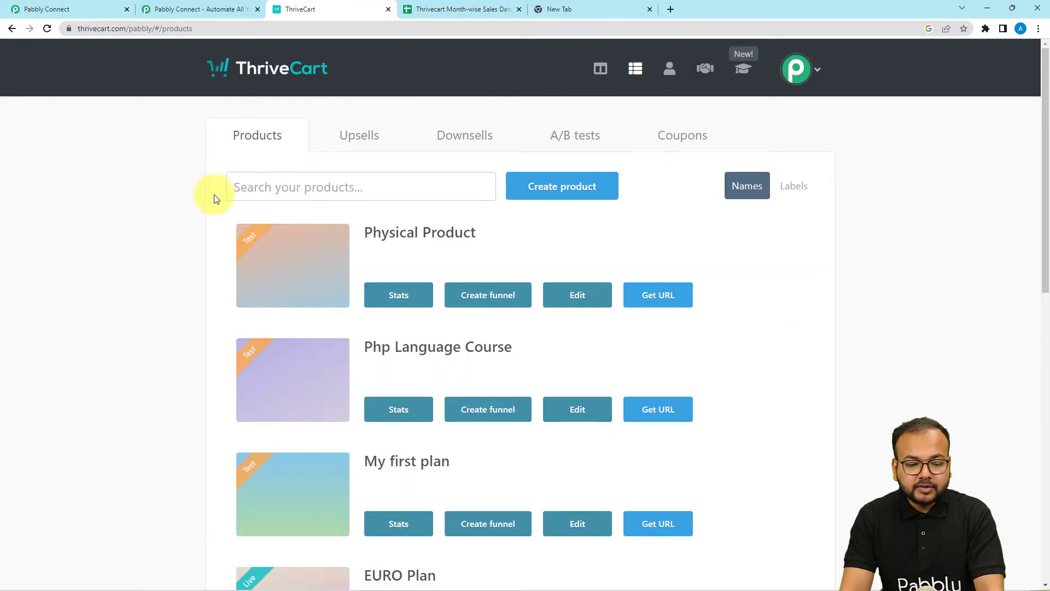
{"action": "scroll", "coordinate": [214, 267], "scroll_direction": "down", "scroll_amount": 4}
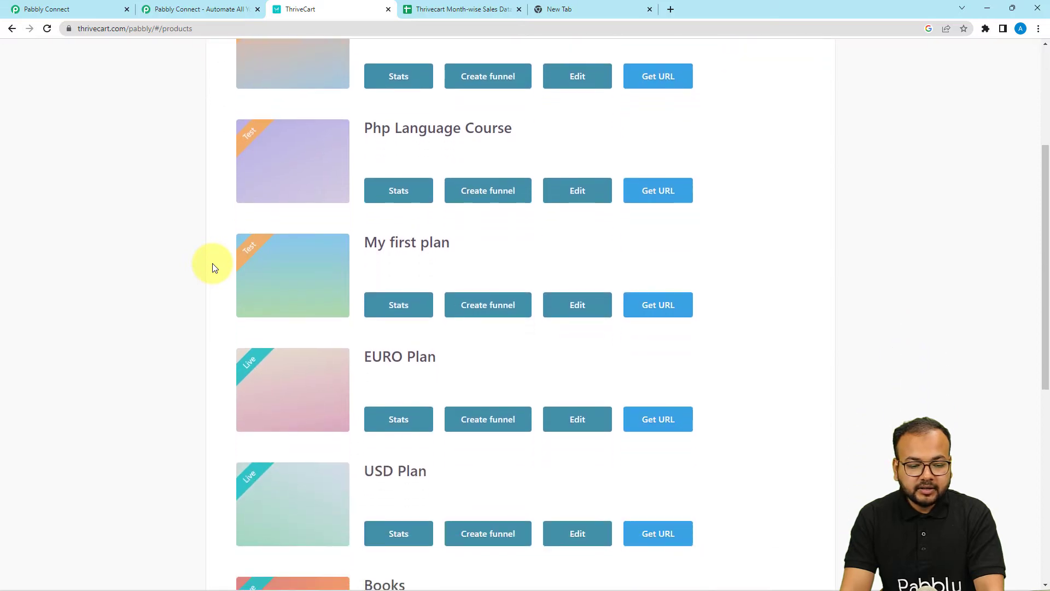
{"action": "scroll", "coordinate": [107, 300], "scroll_direction": "down", "scroll_amount": 7}
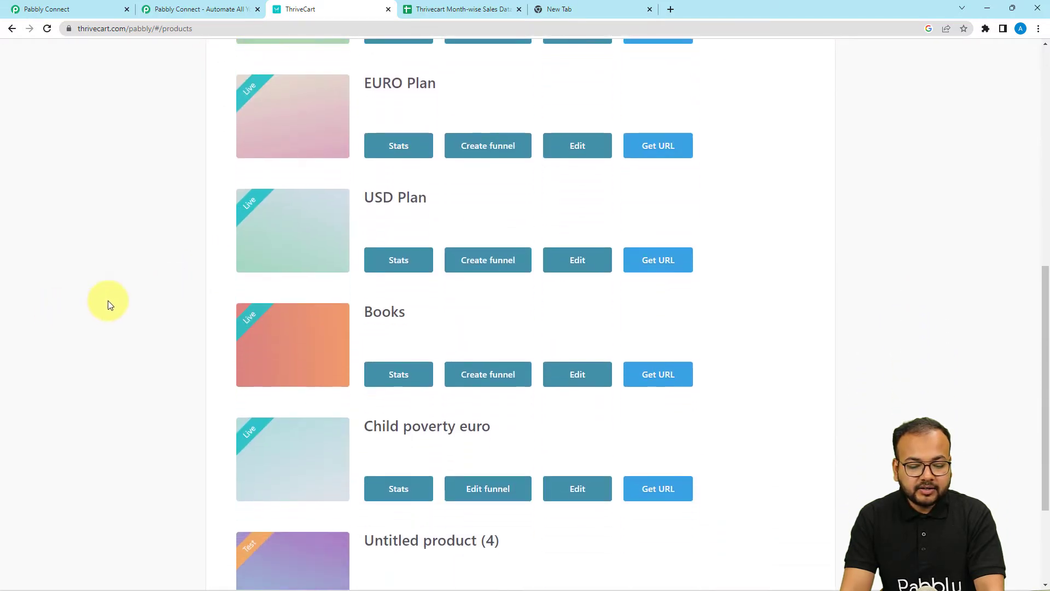
{"action": "scroll", "coordinate": [108, 305], "scroll_direction": "up", "scroll_amount": 10}
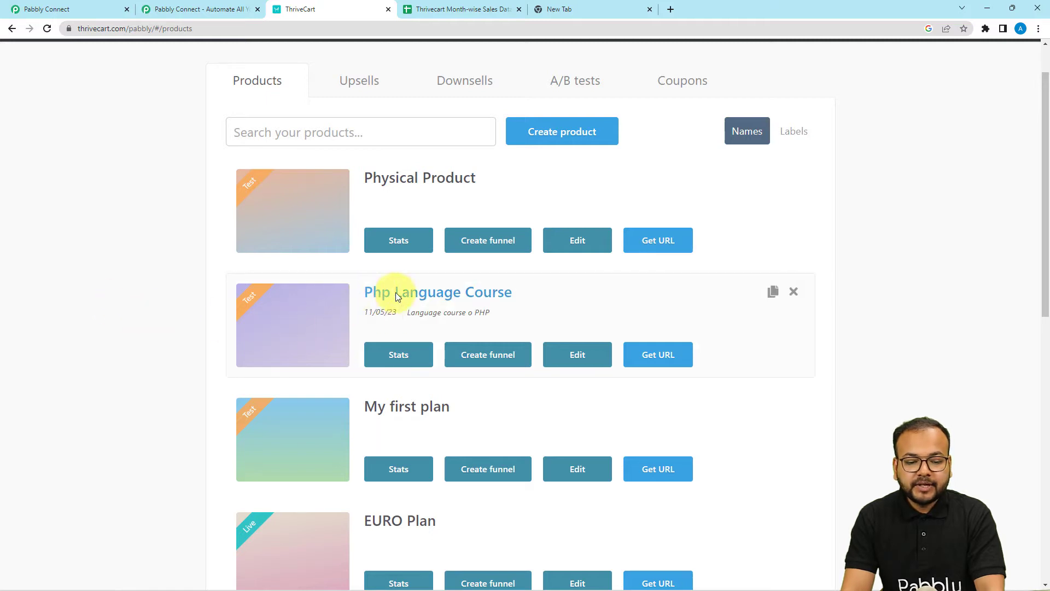
{"action": "left_click", "coordinate": [98, 8]}
{"action": "left_click", "coordinate": [294, 215]}
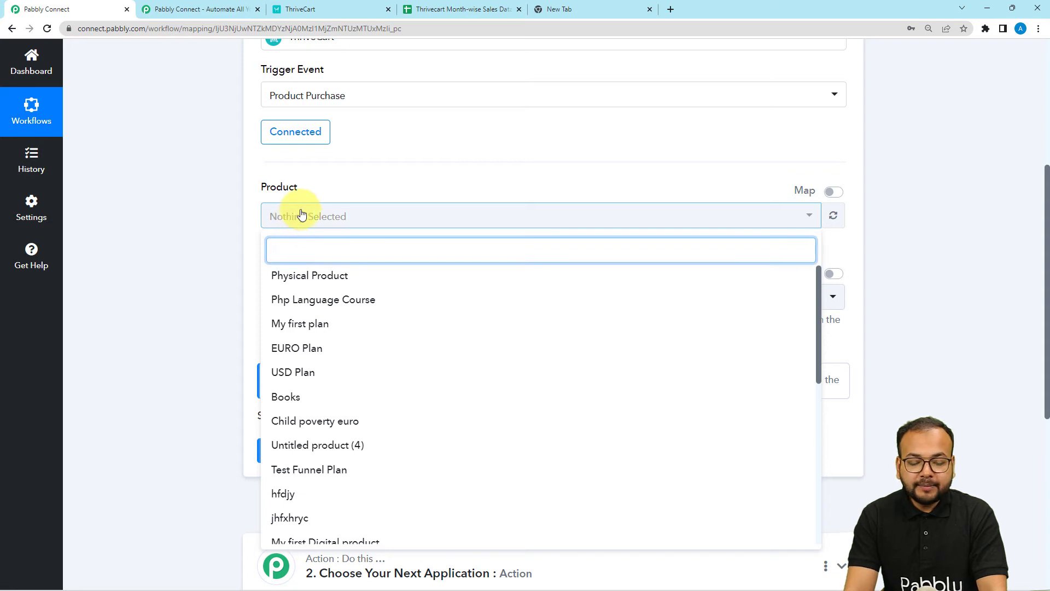
Step: Select only Php Language Course as the trigger product, deselecting Physical Product and My first plan
{"action": "left_click", "coordinate": [284, 299]}
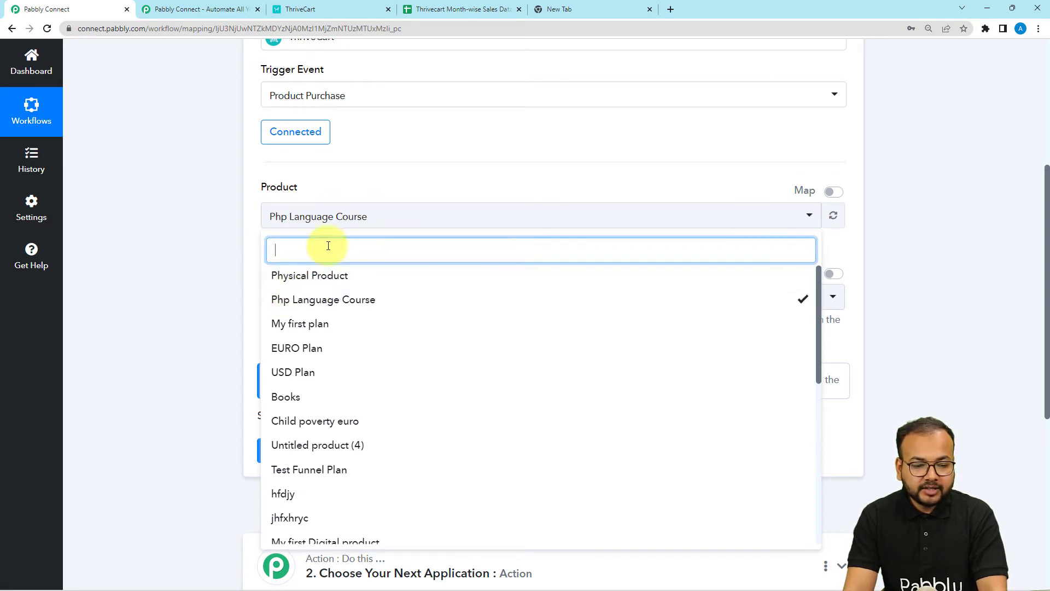
{"action": "left_click", "coordinate": [327, 284]}
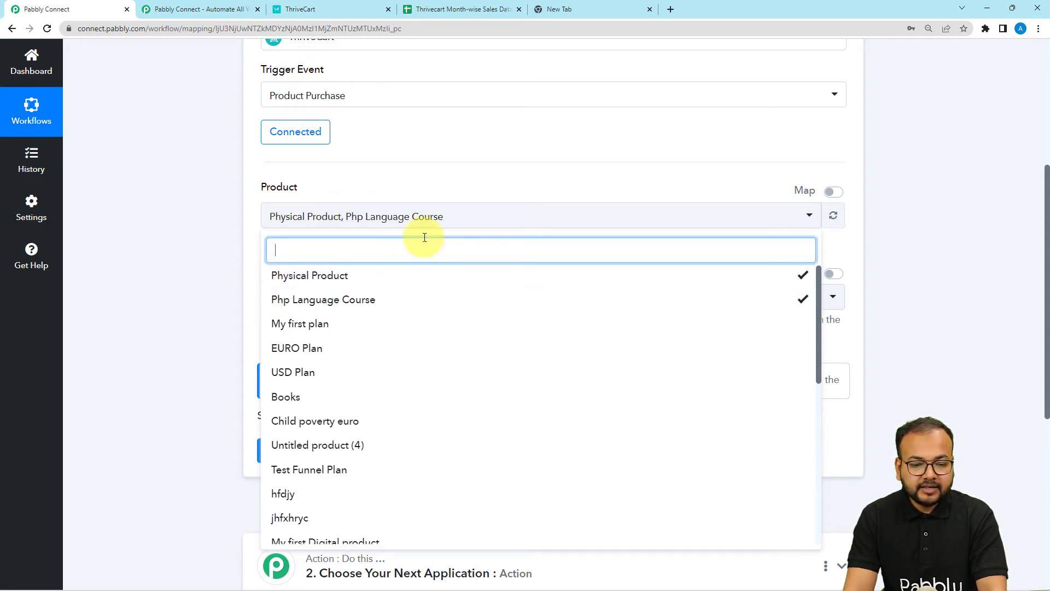
{"action": "left_click", "coordinate": [333, 321]}
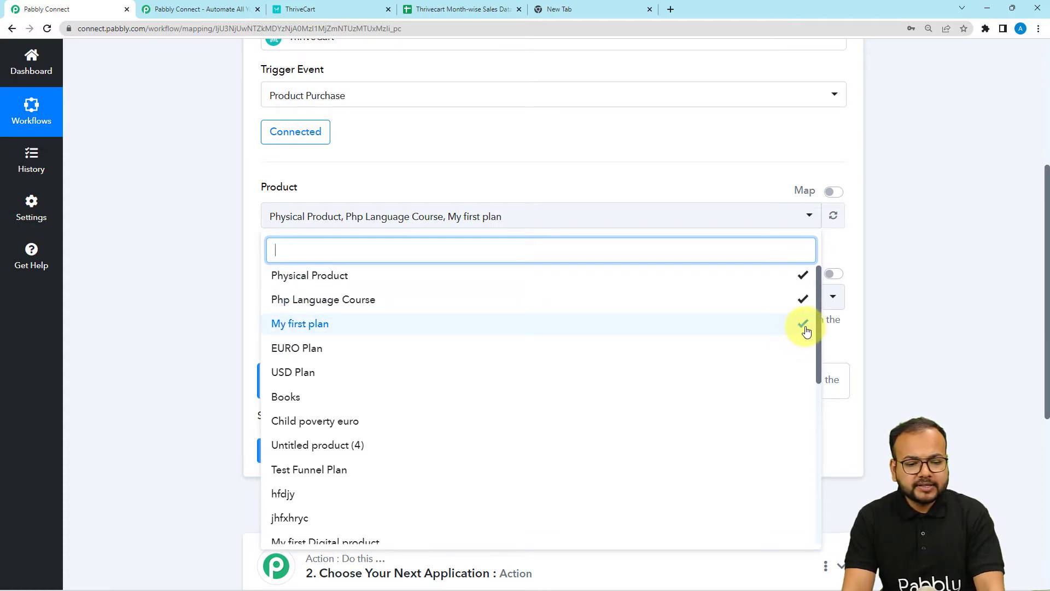
{"action": "left_click", "coordinate": [804, 327]}
{"action": "left_click", "coordinate": [804, 275]}
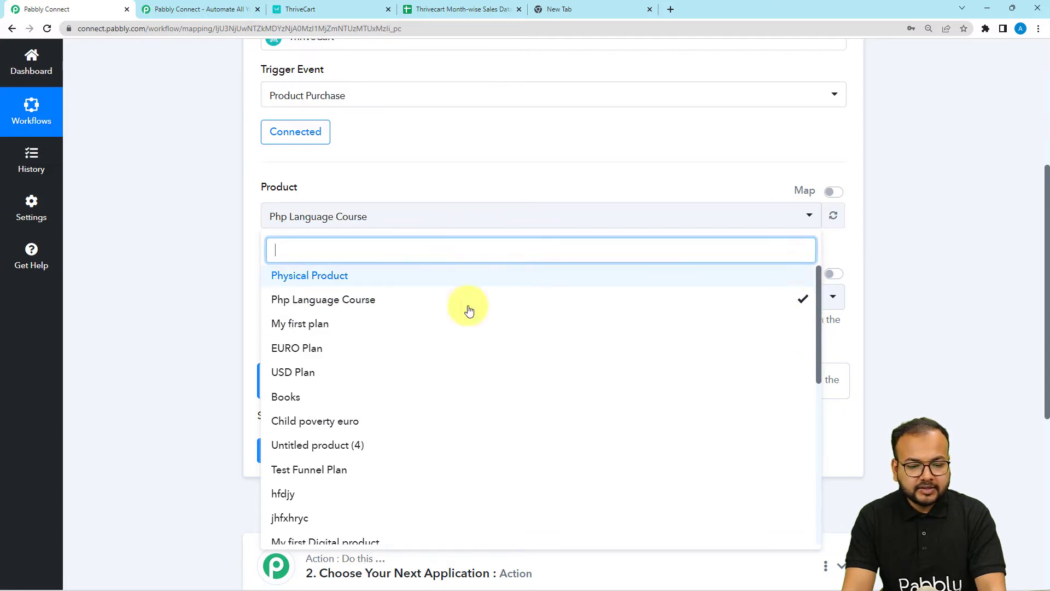
{"action": "left_click", "coordinate": [154, 265]}
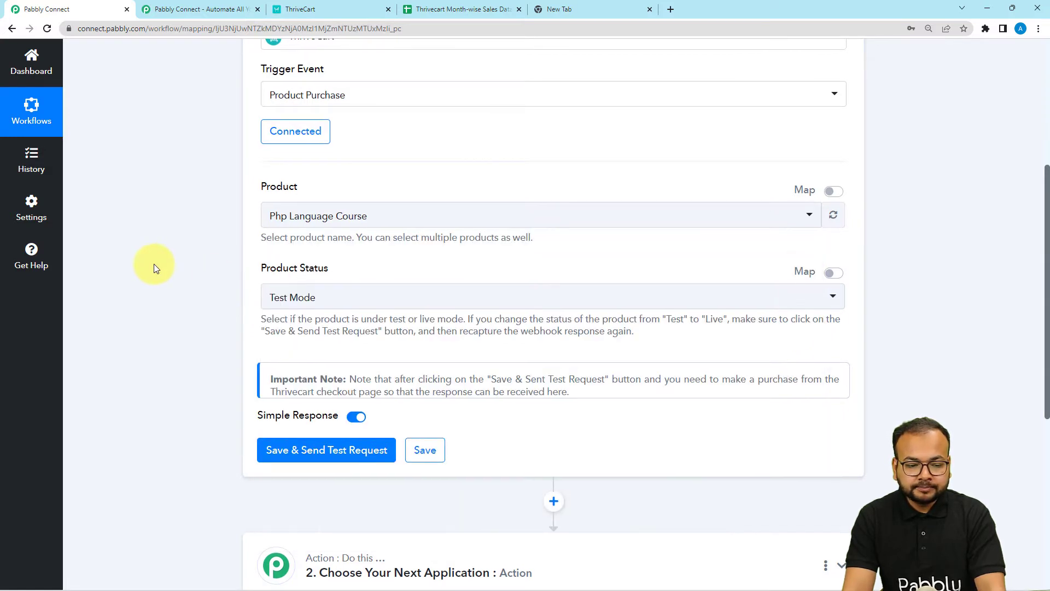
{"action": "scroll", "coordinate": [446, 250], "scroll_direction": "down", "scroll_amount": 1}
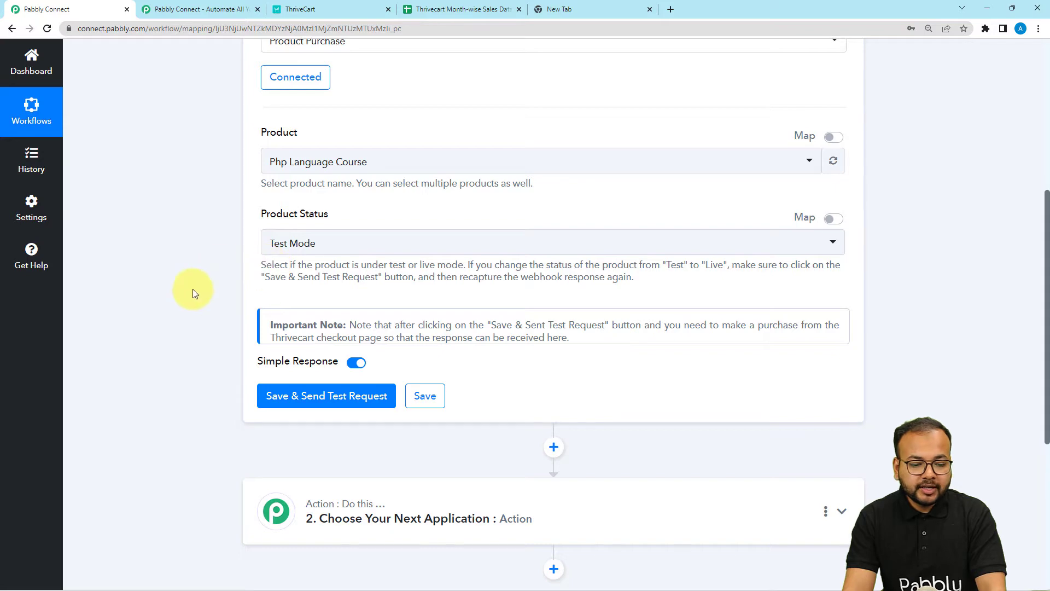
{"action": "scroll", "coordinate": [205, 339], "scroll_direction": "down", "scroll_amount": 2}
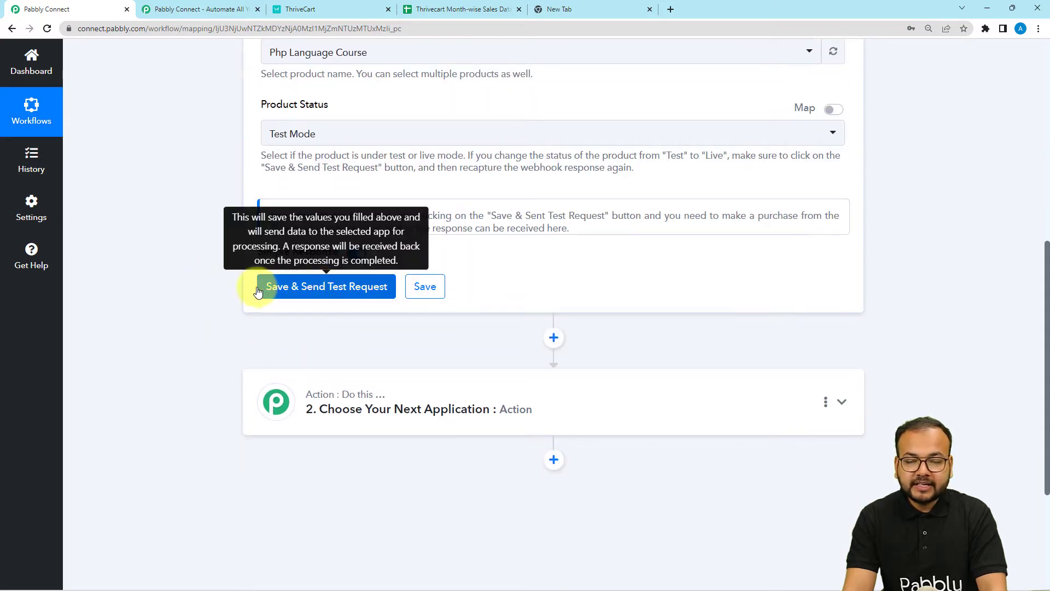
Step: Save and send a test request so the trigger awaits a test purchase, then return to ThriveCart
{"action": "left_click", "coordinate": [320, 288]}
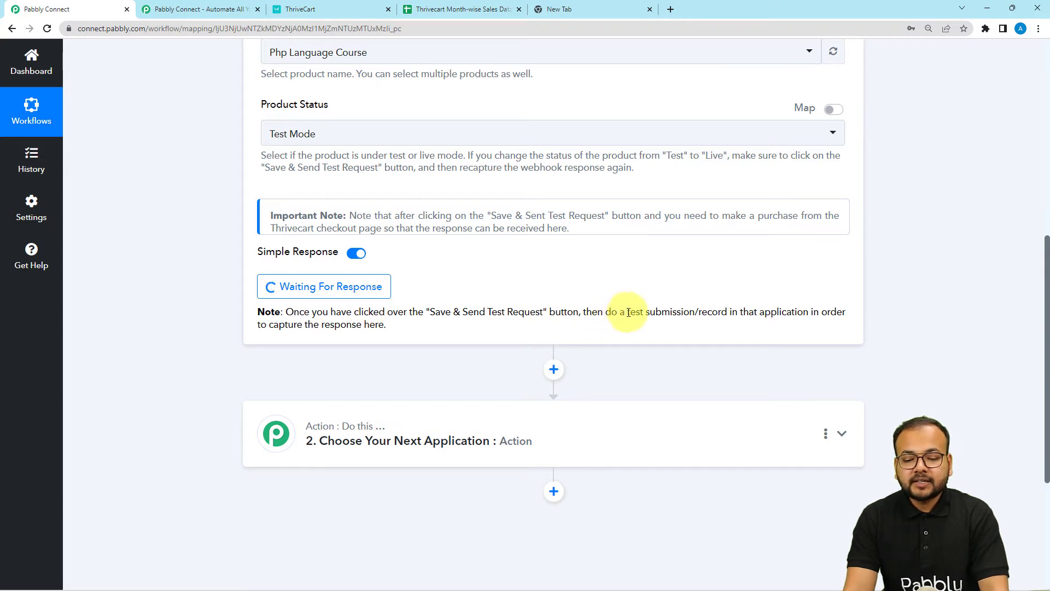
{"action": "left_click_drag", "start_coordinate": [628, 312], "coordinate": [689, 316]}
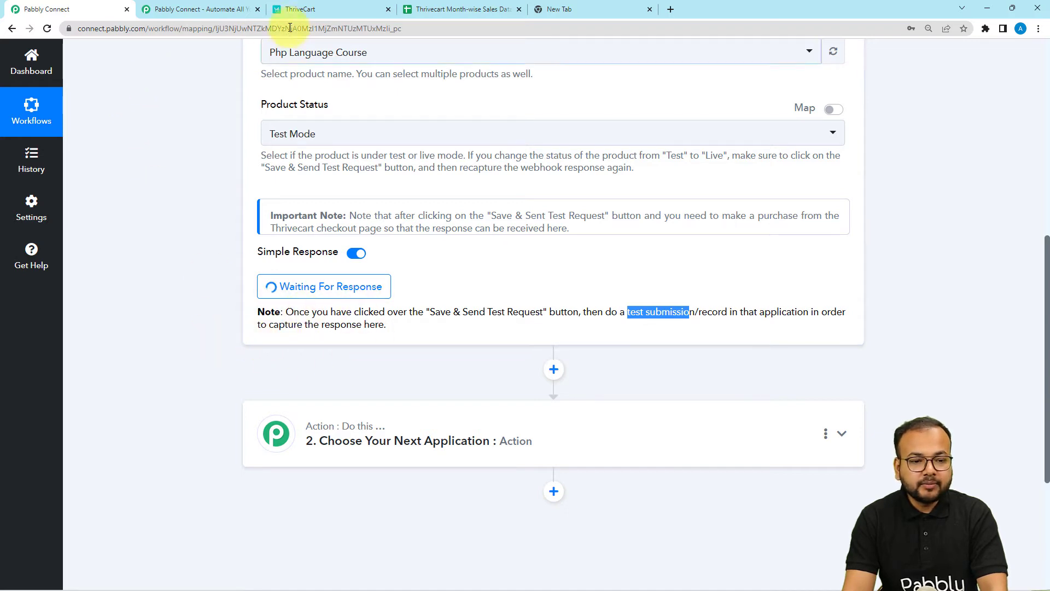
{"action": "left_click", "coordinate": [293, 11]}
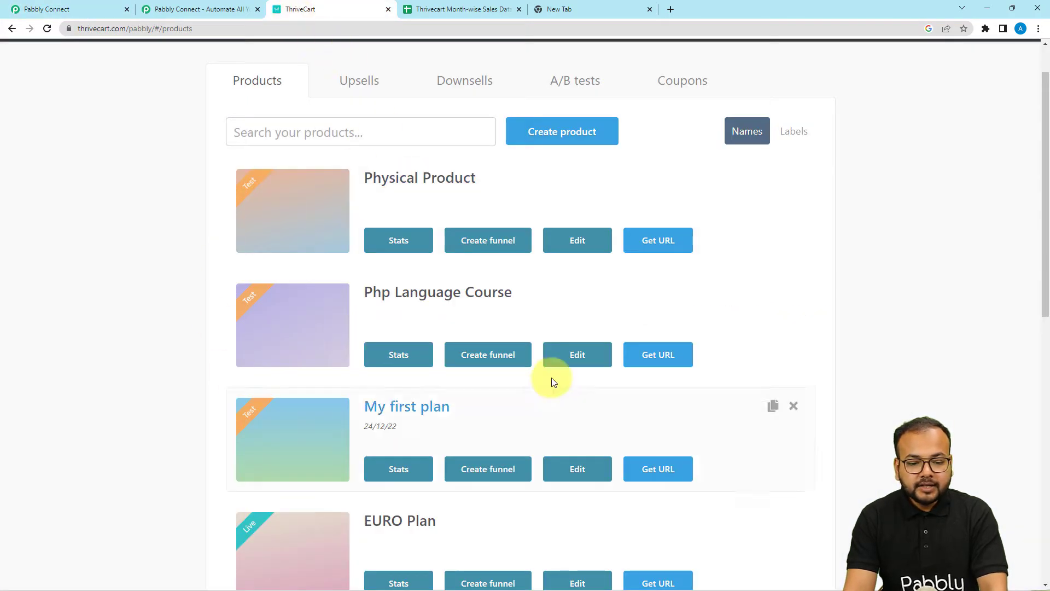
Step: Get the Php Language Course URL and view its checkout page in a new tab
{"action": "left_click", "coordinate": [653, 360]}
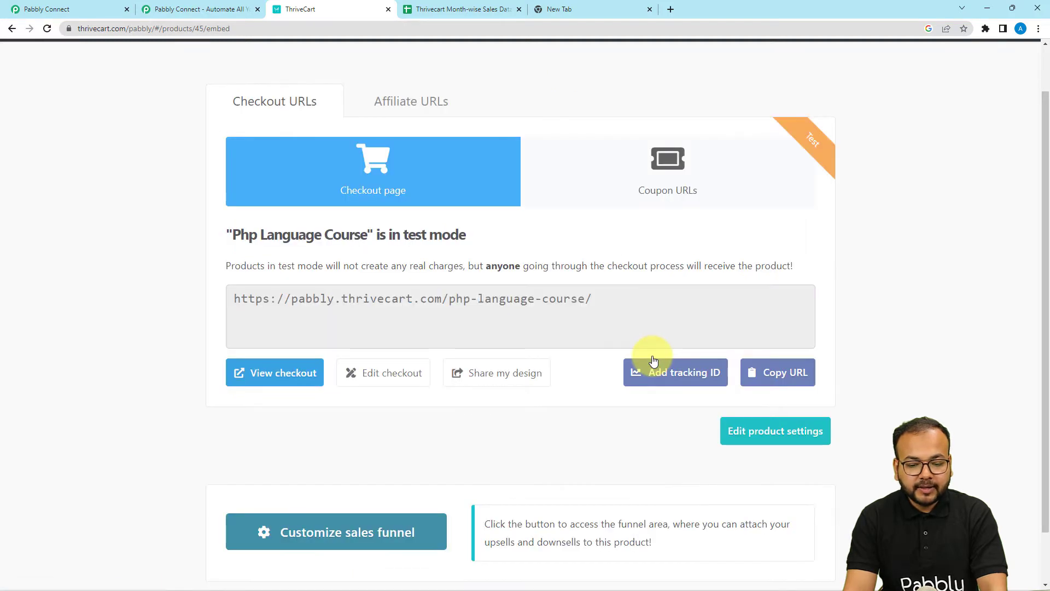
{"action": "left_click", "coordinate": [280, 374]}
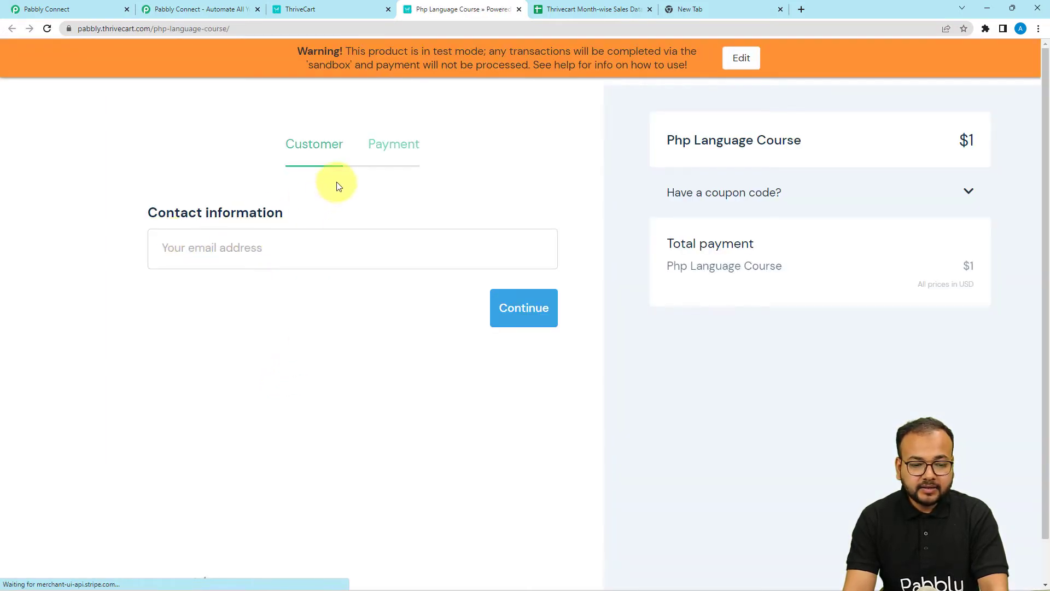
Step: Enter the buyer's e-mail address on the ThriveCart checkout and continue to payment
{"action": "left_click", "coordinate": [247, 254]}
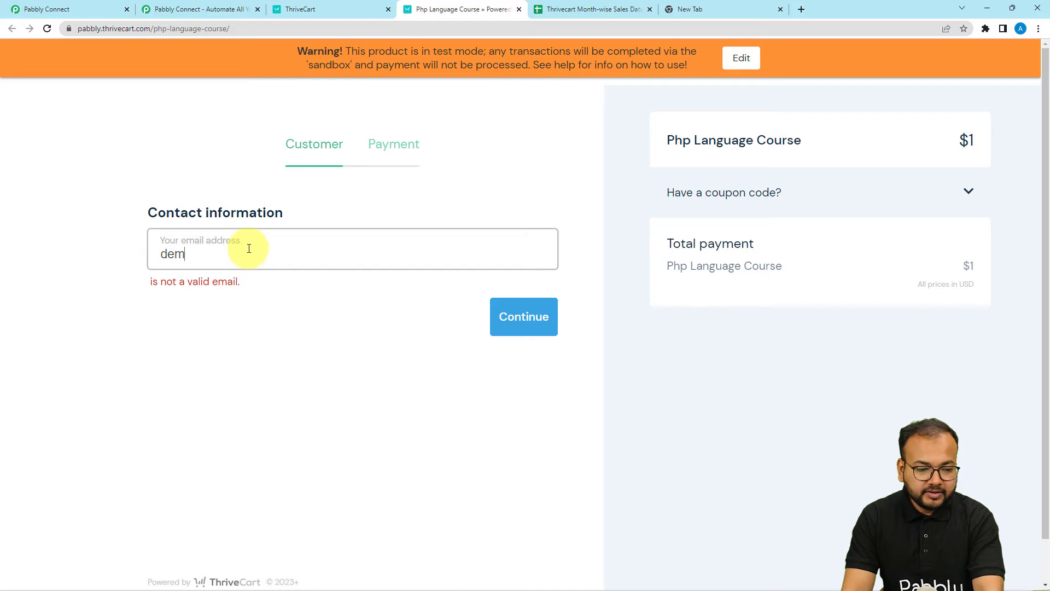
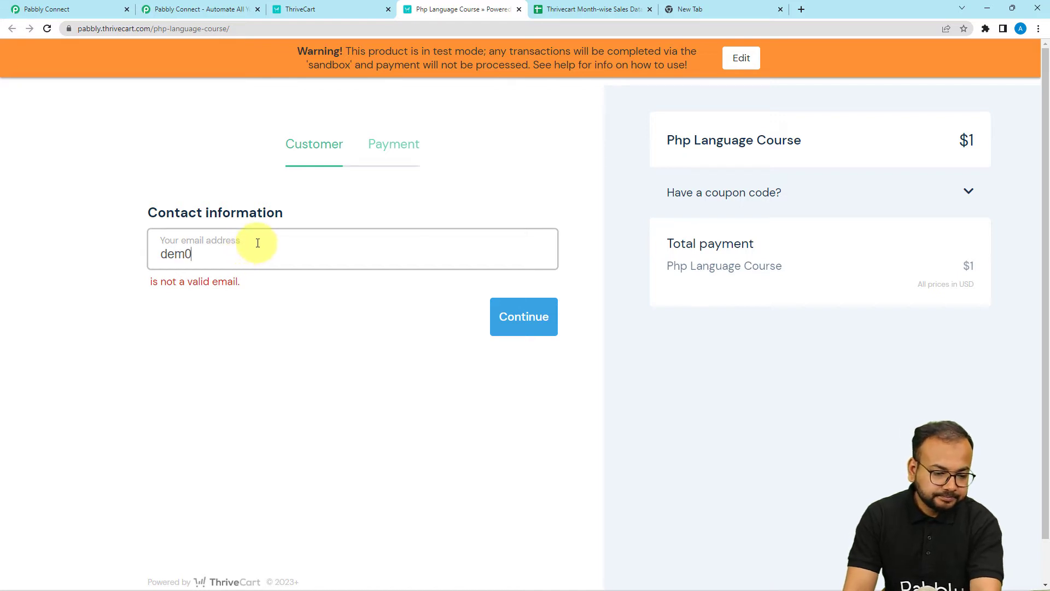
{"action": "left_click", "coordinate": [518, 325]}
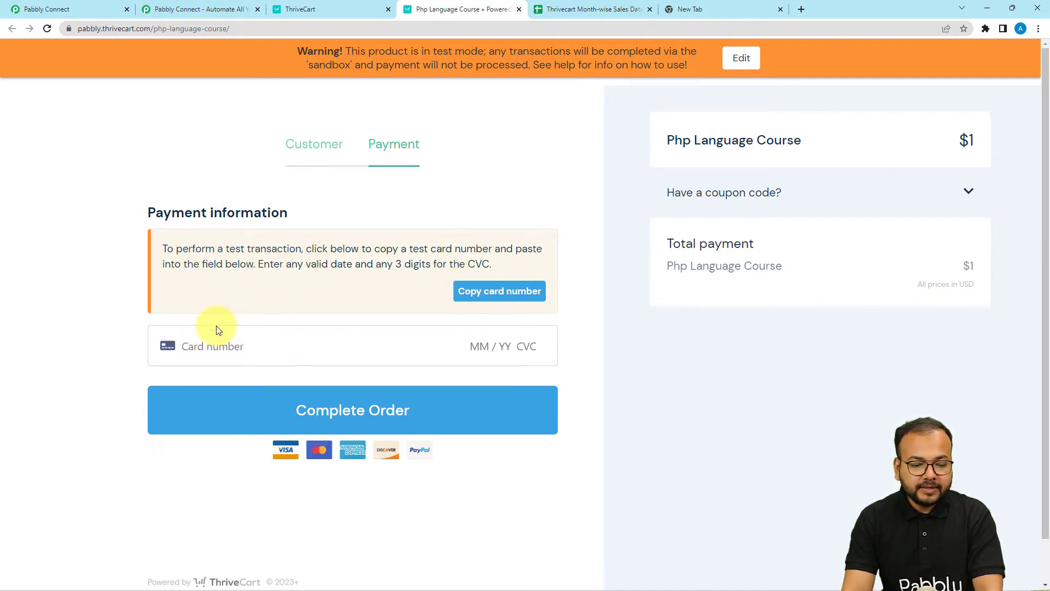
Step: Pay with the test card, expiry 01/25 and CVC 111, to complete the $1 order
{"action": "left_click", "coordinate": [481, 298]}
{"action": "right_click", "coordinate": [242, 339]}
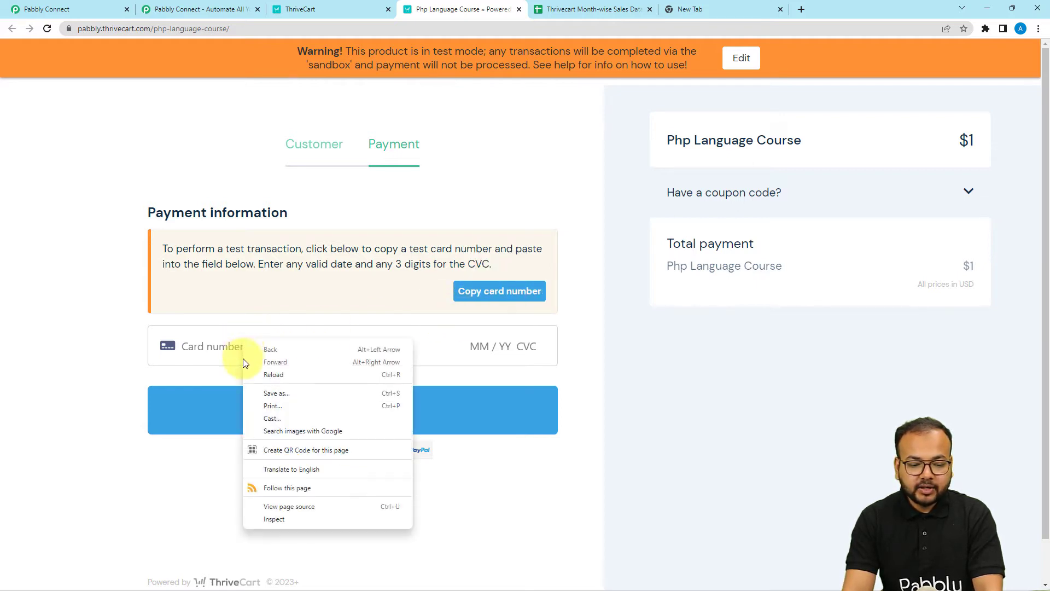
{"action": "right_click", "coordinate": [188, 352]}
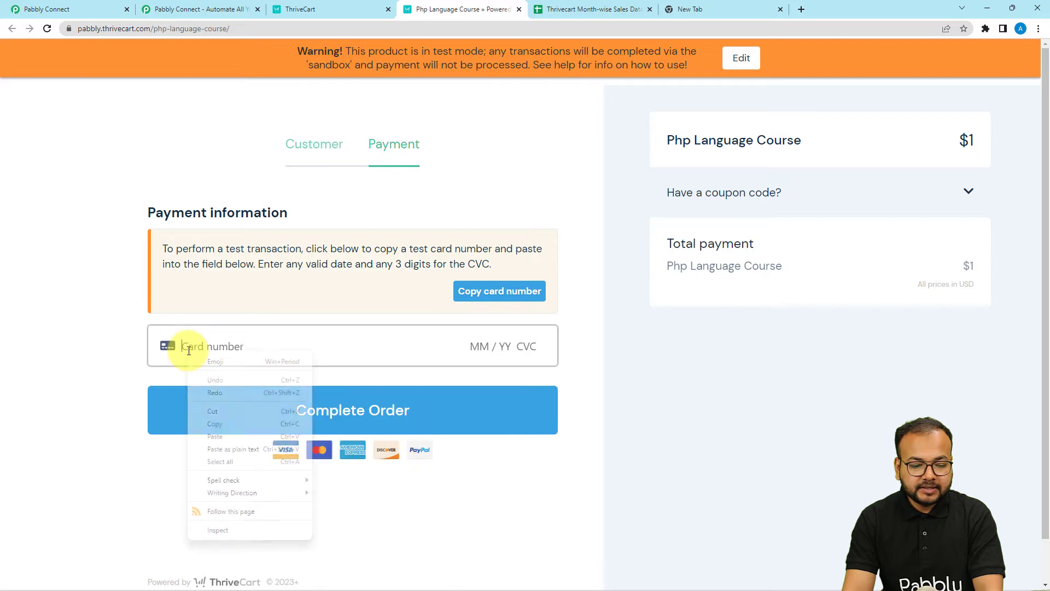
{"action": "left_click", "coordinate": [216, 437]}
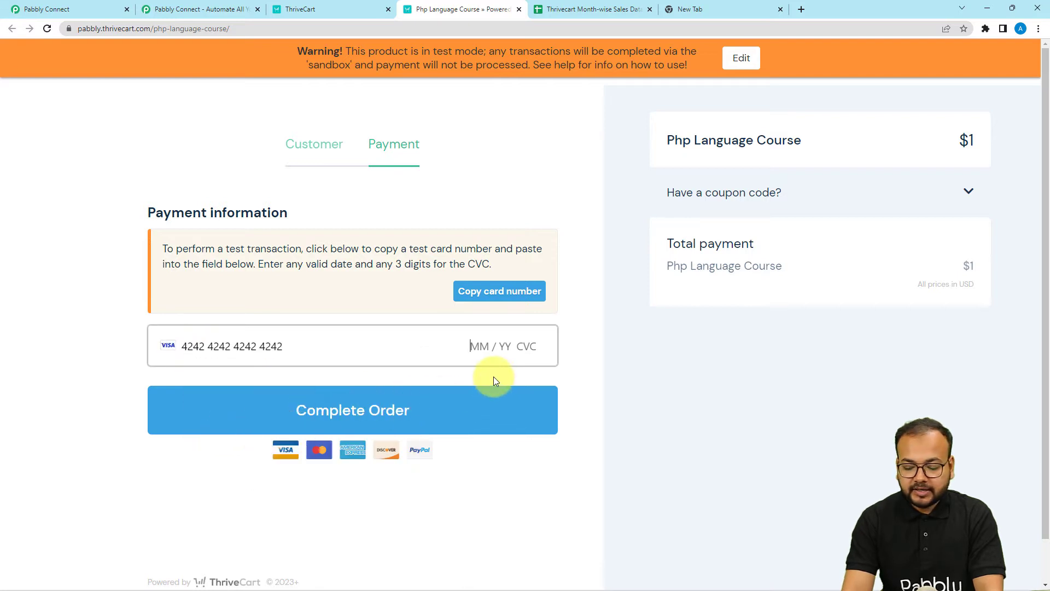
{"action": "type", "text": "01 / "}
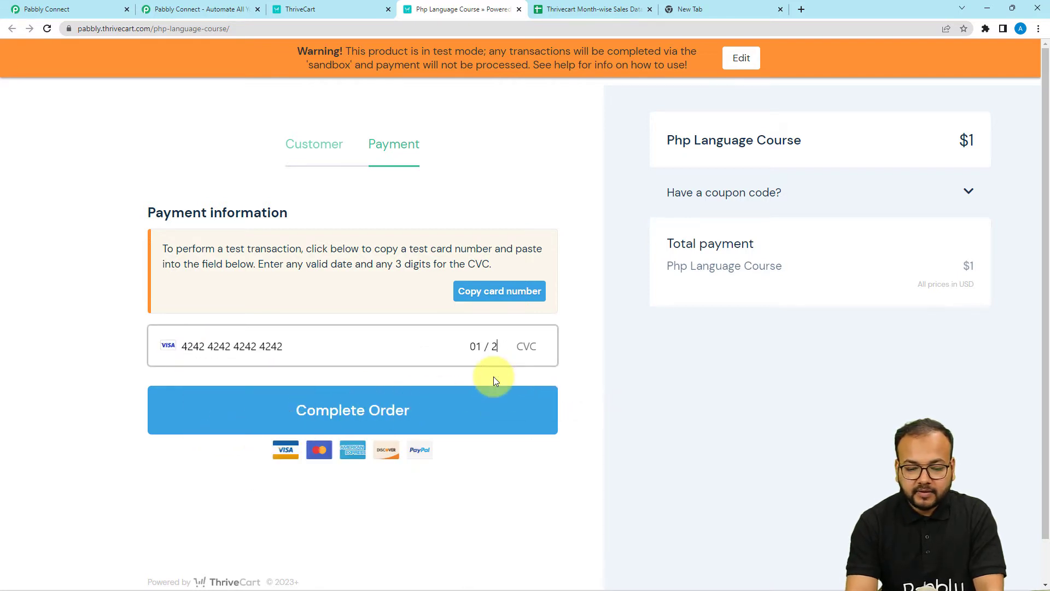
{"action": "type", "text": "25 111"}
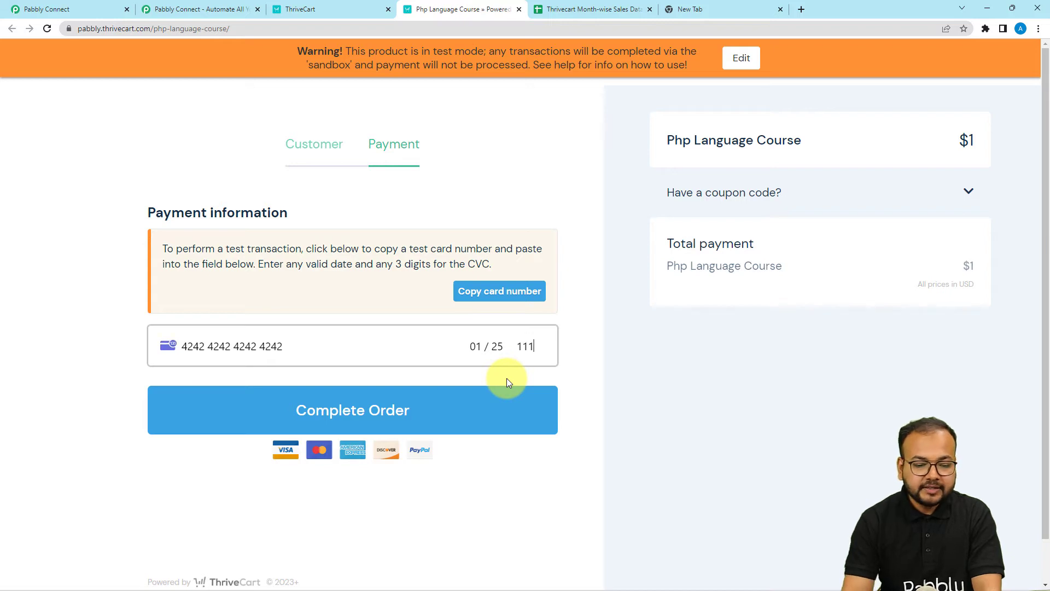
{"action": "left_click", "coordinate": [380, 428]}
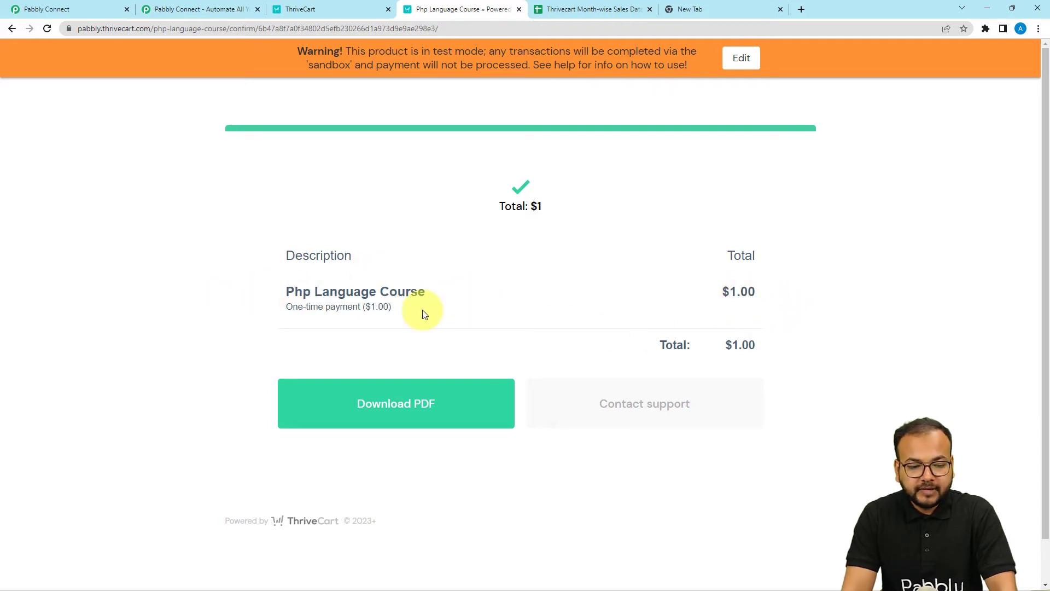
{"action": "left_click", "coordinate": [55, 12]}
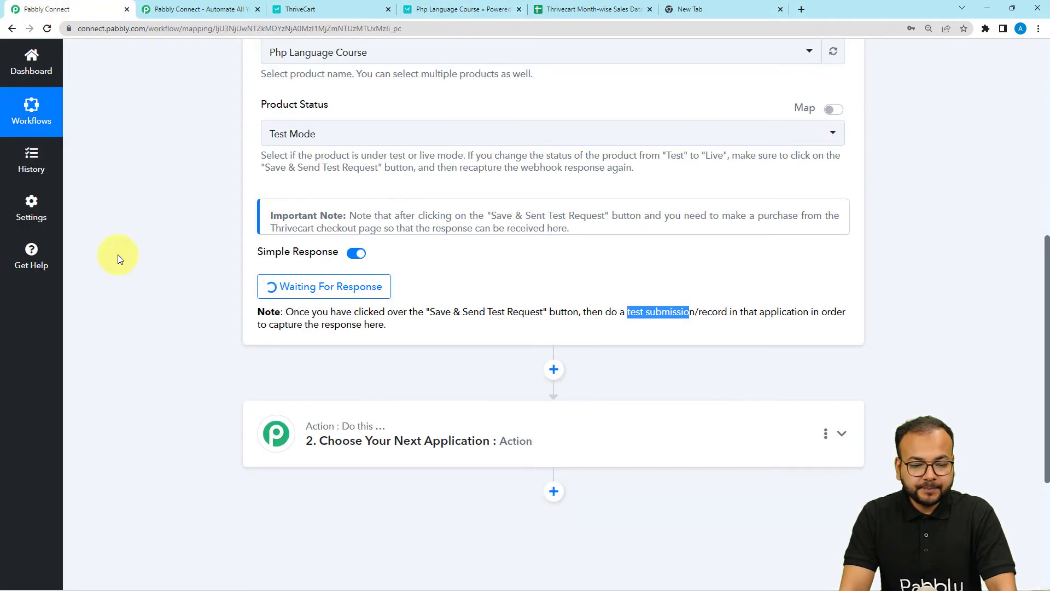
{"action": "scroll", "coordinate": [186, 320], "scroll_direction": "down", "scroll_amount": 3}
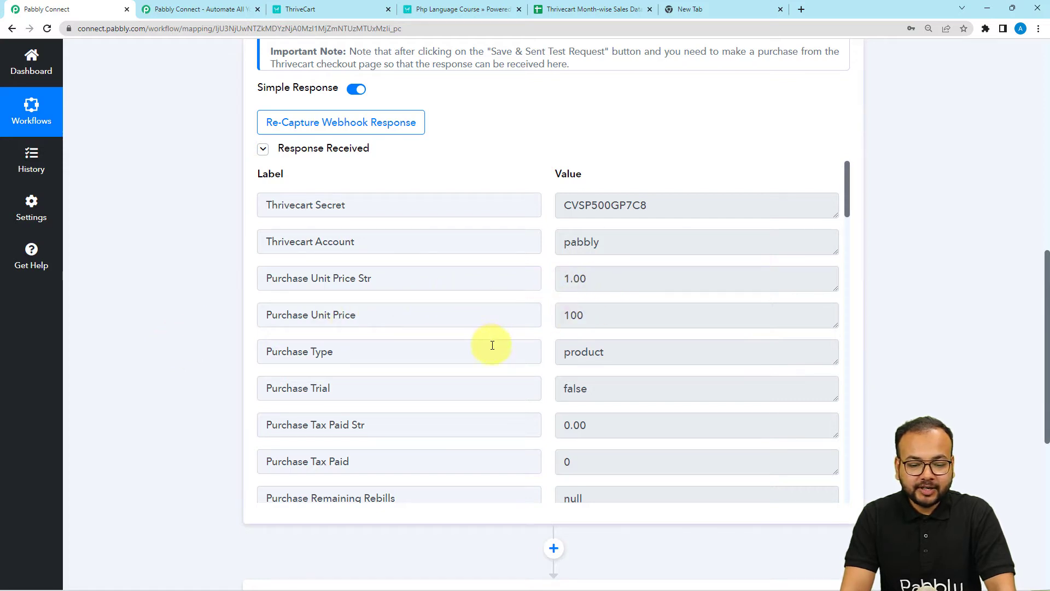
{"action": "scroll", "coordinate": [493, 346], "scroll_direction": "down", "scroll_amount": 4}
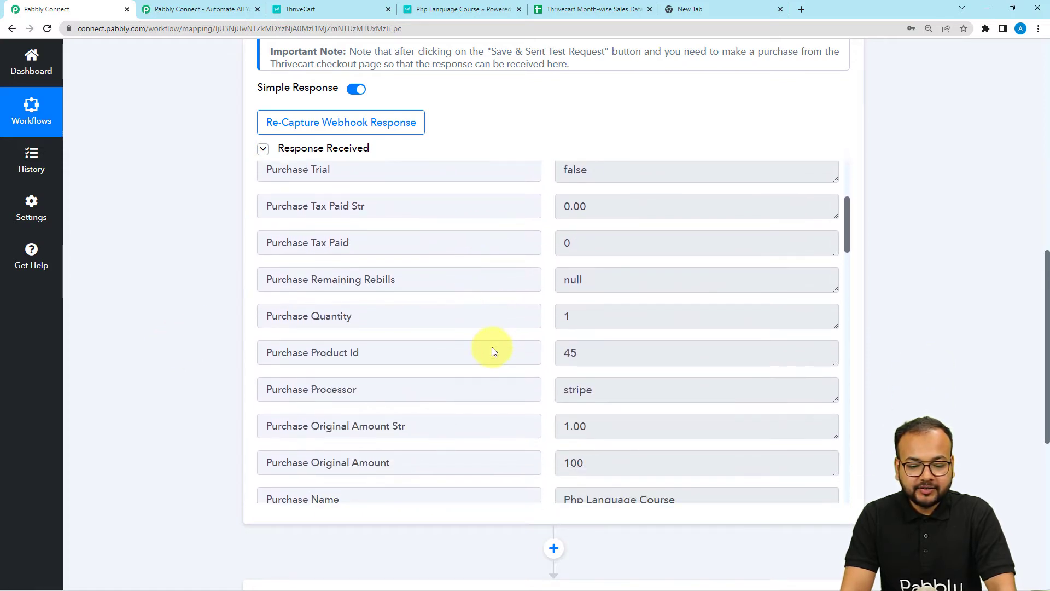
{"action": "scroll", "coordinate": [468, 359], "scroll_direction": "down", "scroll_amount": 2}
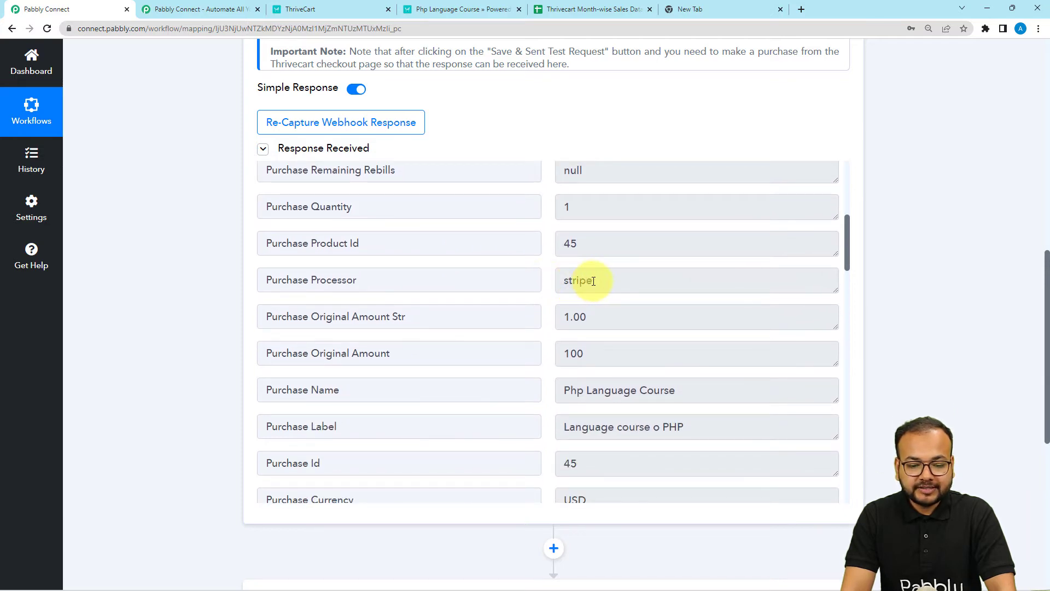
{"action": "scroll", "coordinate": [509, 355], "scroll_direction": "down", "scroll_amount": 1}
{"action": "left_click", "coordinate": [676, 336]}
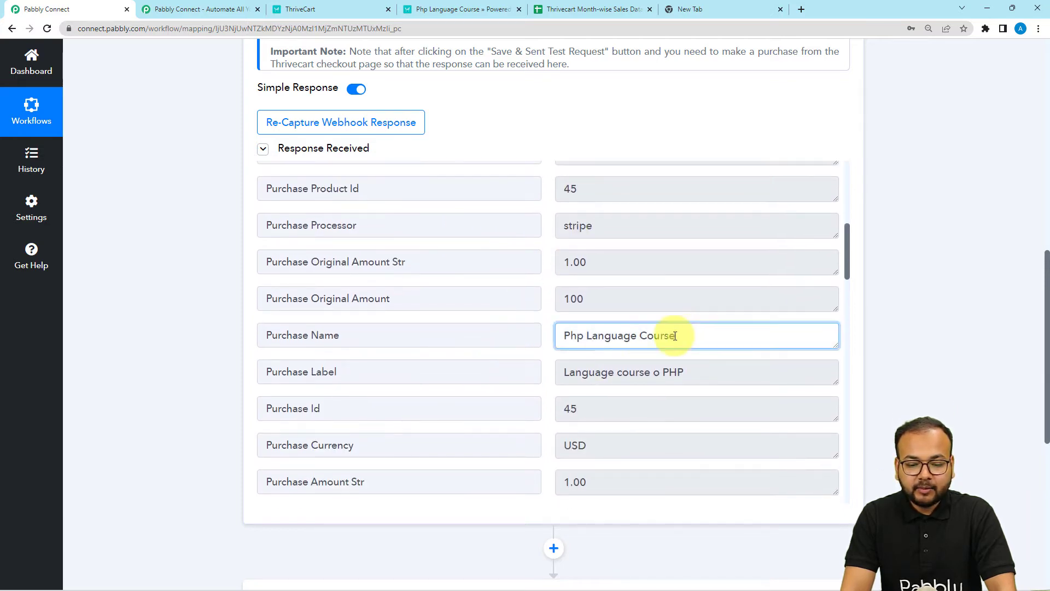
{"action": "left_click_drag", "start_coordinate": [676, 336], "coordinate": [563, 335]}
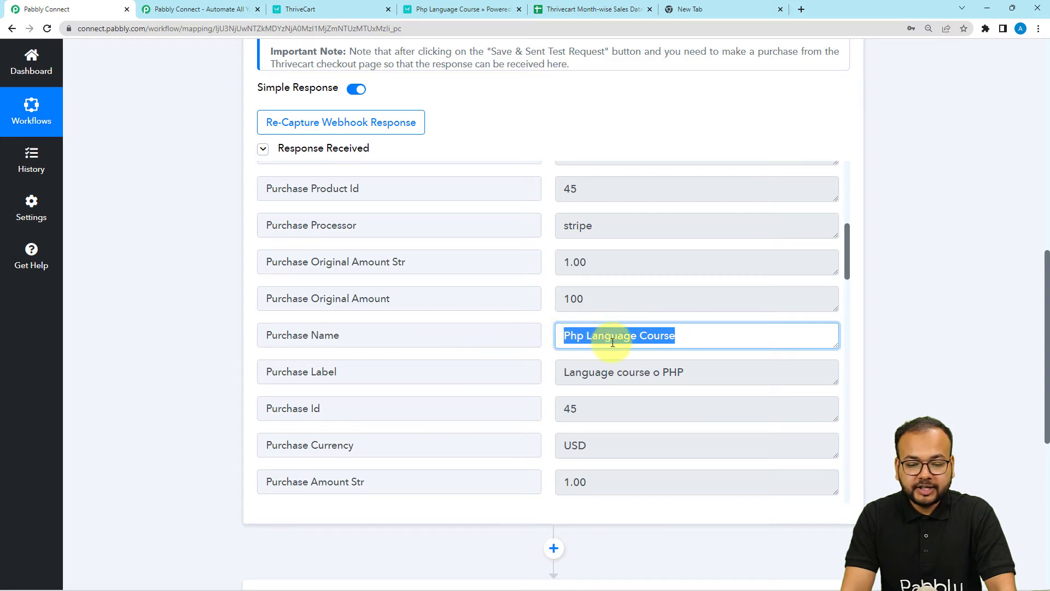
{"action": "scroll", "coordinate": [499, 370], "scroll_direction": "down", "scroll_amount": 2}
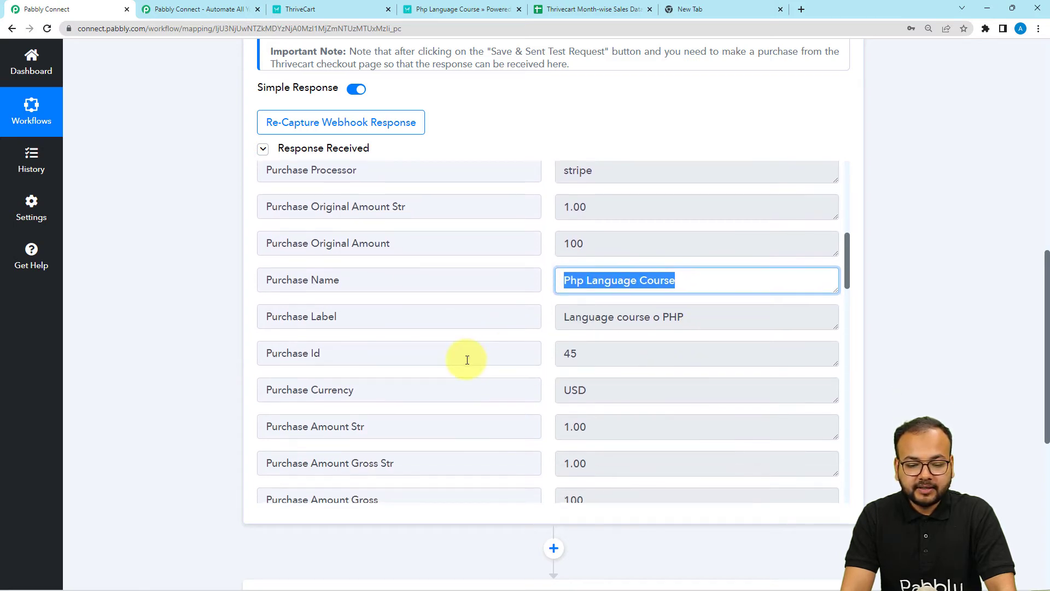
{"action": "scroll", "coordinate": [492, 350], "scroll_direction": "down", "scroll_amount": 1}
{"action": "left_click_drag", "start_coordinate": [591, 332], "coordinate": [485, 344]}
{"action": "scroll", "coordinate": [486, 344], "scroll_direction": "down", "scroll_amount": 5}
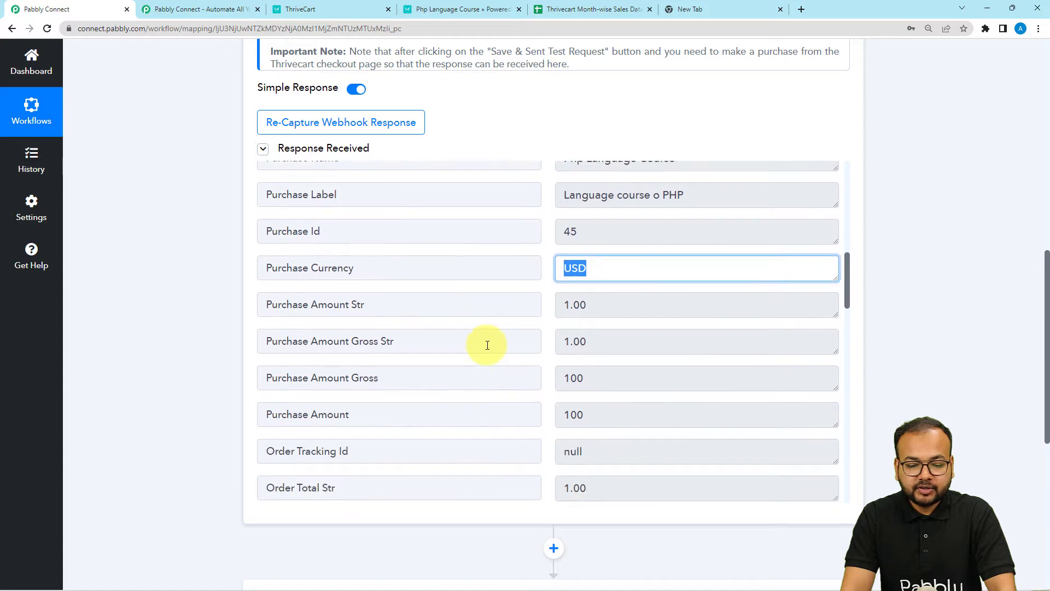
{"action": "scroll", "coordinate": [488, 347], "scroll_direction": "down", "scroll_amount": 8}
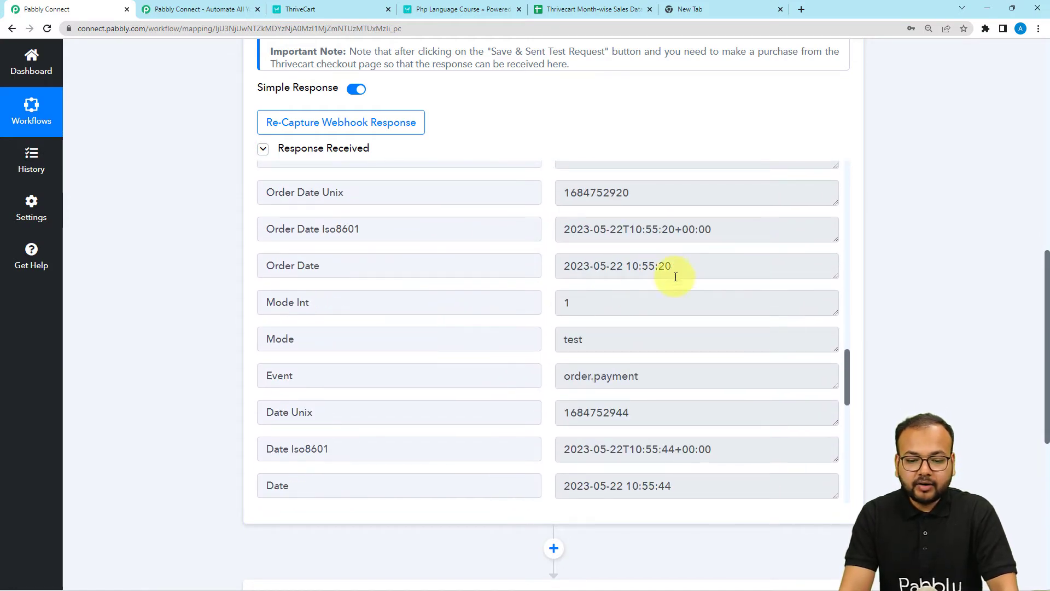
{"action": "left_click_drag", "start_coordinate": [672, 269], "coordinate": [567, 277]}
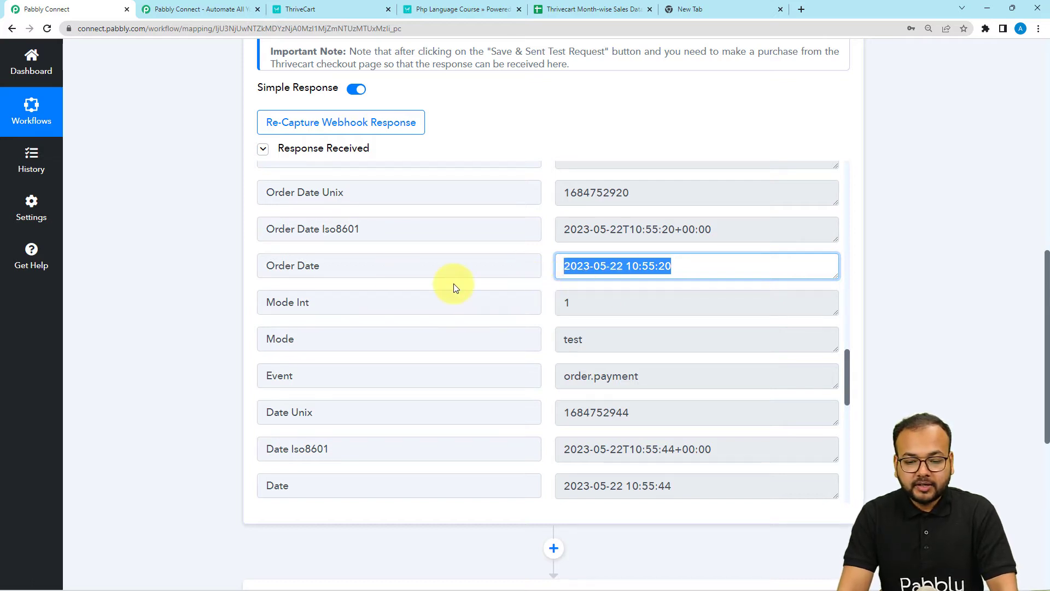
{"action": "scroll", "coordinate": [454, 283], "scroll_direction": "down", "scroll_amount": 6}
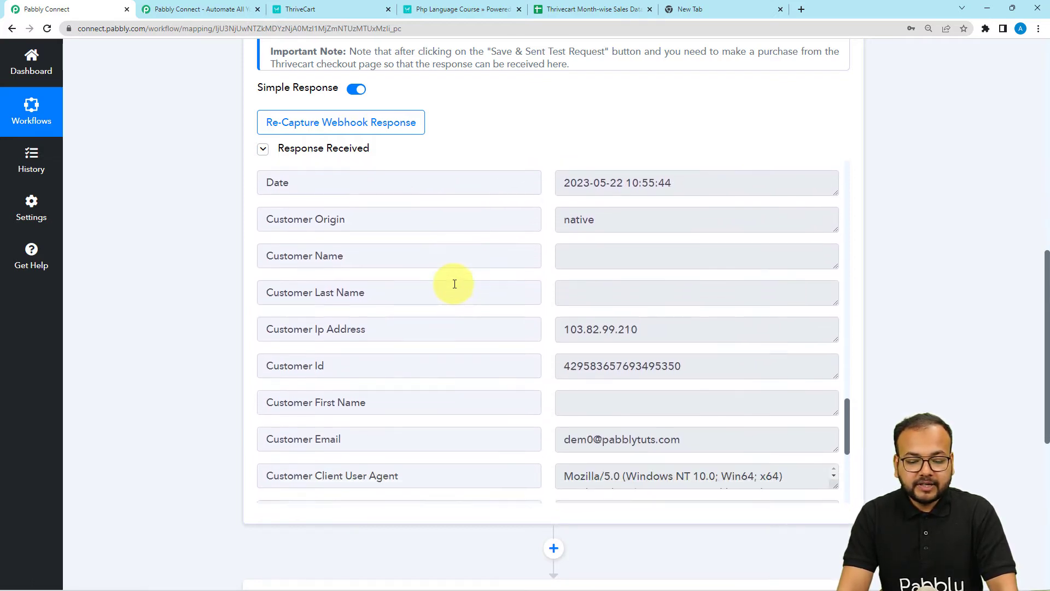
{"action": "scroll", "coordinate": [454, 284], "scroll_direction": "down", "scroll_amount": 3}
{"action": "left_click_drag", "start_coordinate": [687, 307], "coordinate": [465, 332]}
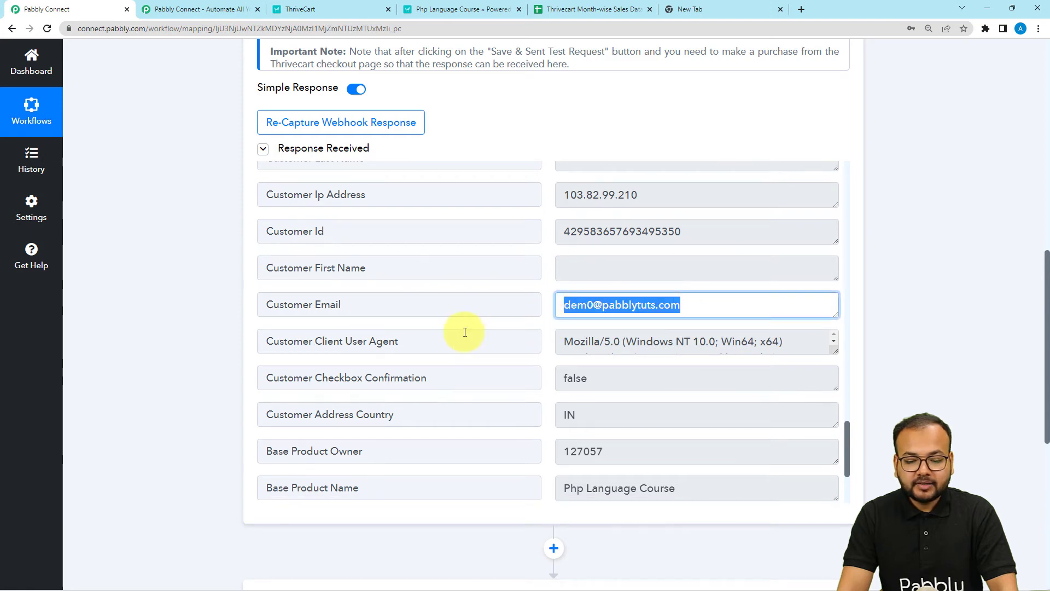
{"action": "scroll", "coordinate": [465, 332], "scroll_direction": "down", "scroll_amount": 3}
{"action": "scroll", "coordinate": [129, 328], "scroll_direction": "down", "scroll_amount": 5}
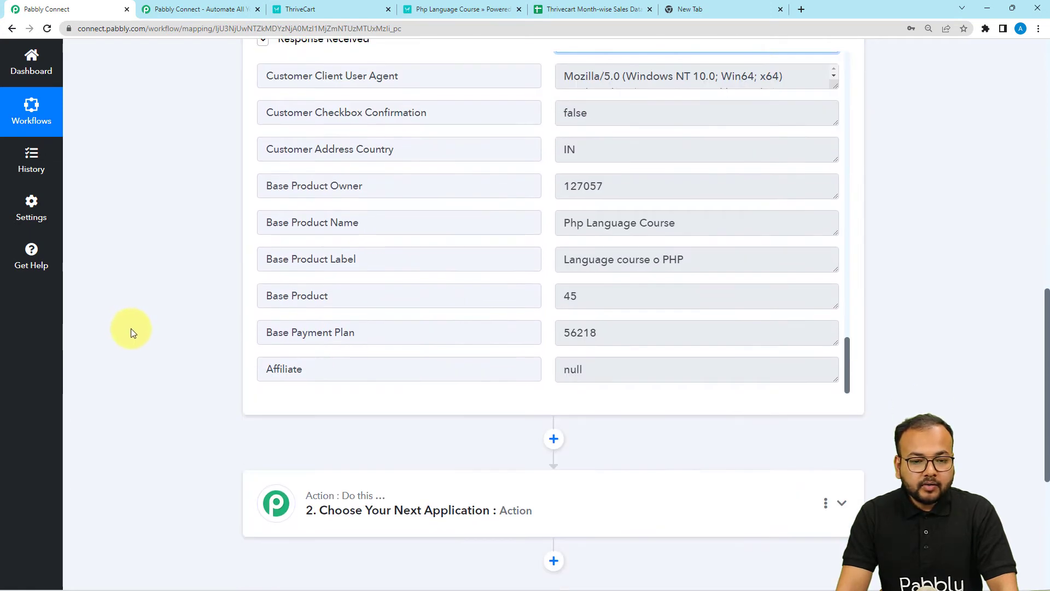
{"action": "scroll", "coordinate": [132, 332], "scroll_direction": "down", "scroll_amount": 4}
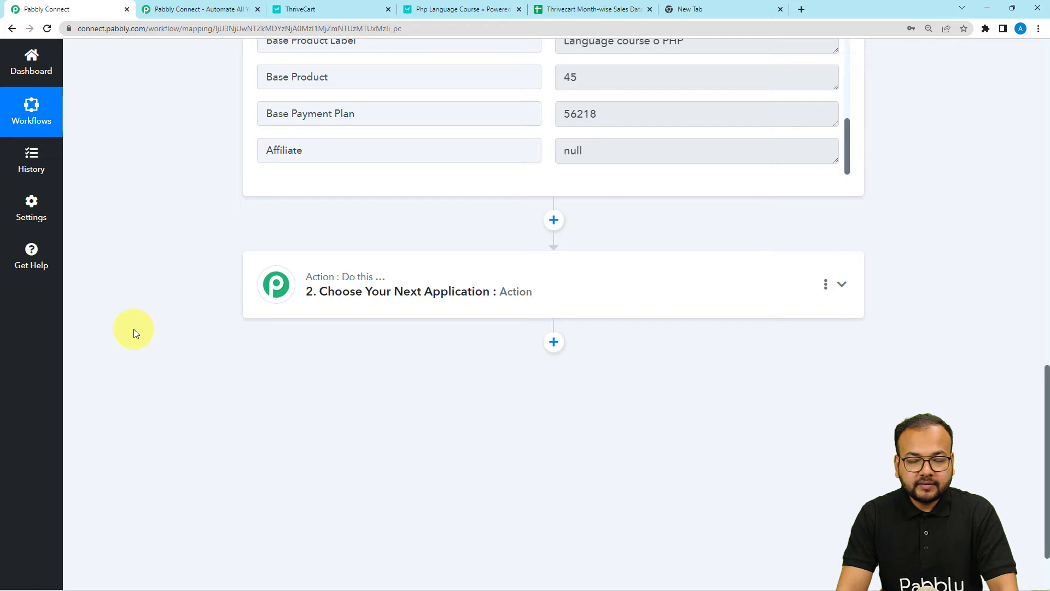
{"action": "left_click", "coordinate": [580, 10]}
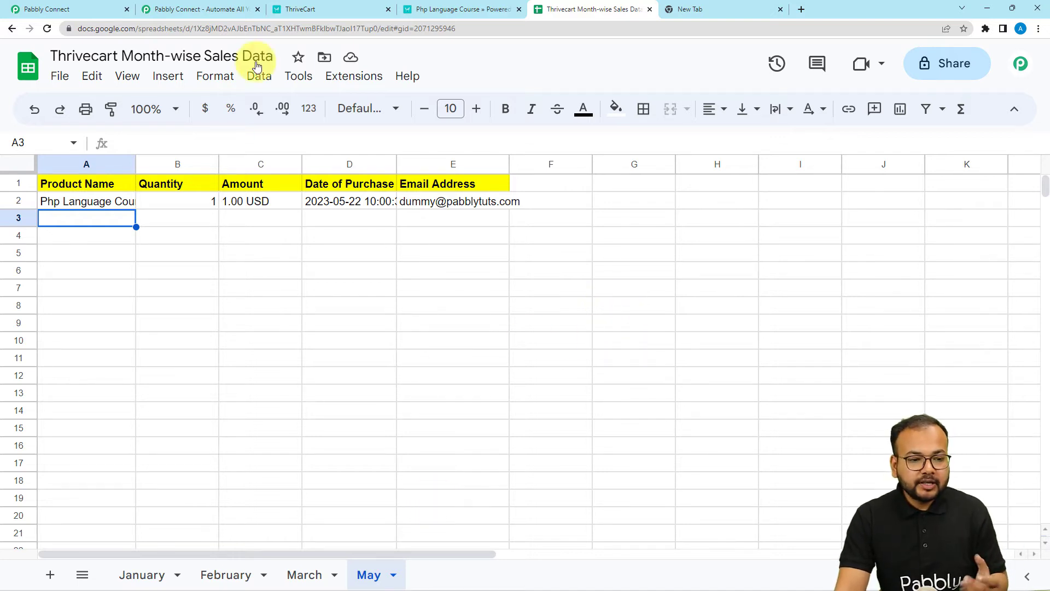
{"action": "left_click", "coordinate": [94, 8]}
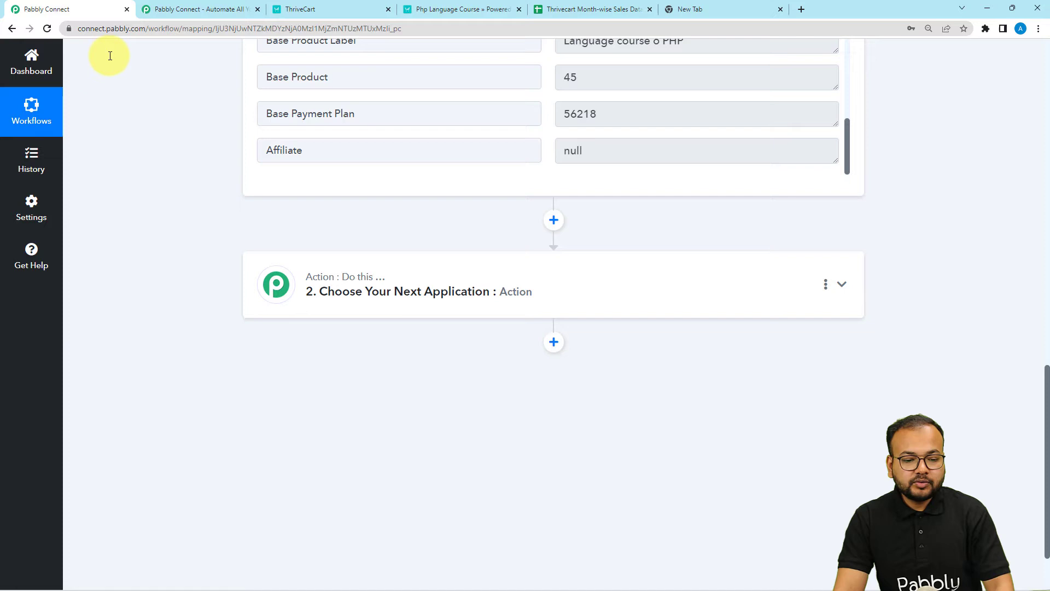
Step: Open step 2's app choices and review the Date value in the ThriveCart trigger response
{"action": "left_click", "coordinate": [353, 295]}
{"action": "scroll", "coordinate": [363, 300], "scroll_direction": "down", "scroll_amount": 1}
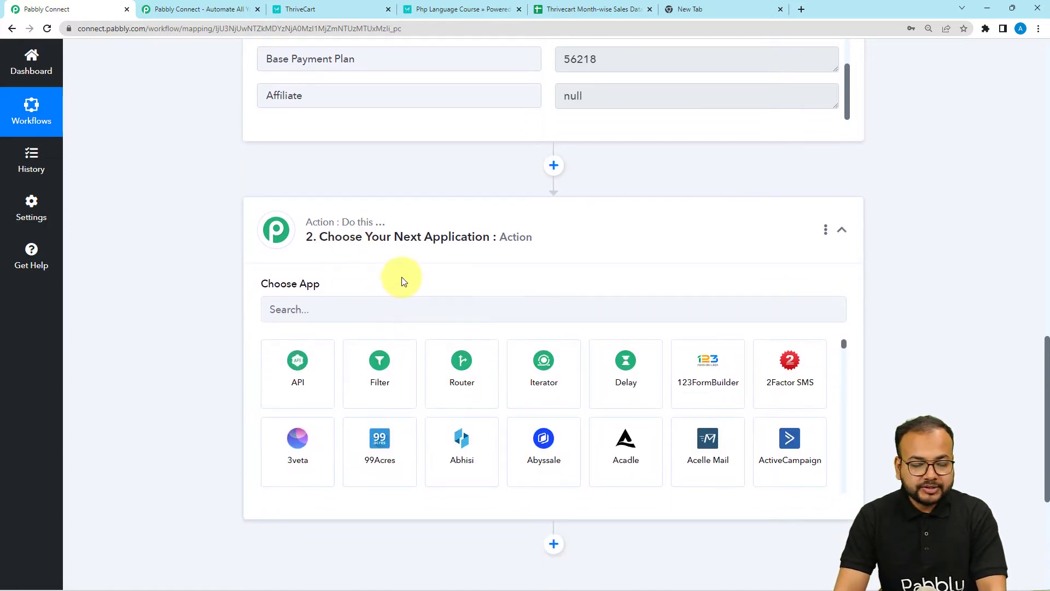
{"action": "scroll", "coordinate": [410, 322], "scroll_direction": "up", "scroll_amount": 4}
{"action": "scroll", "coordinate": [412, 327], "scroll_direction": "up", "scroll_amount": 5}
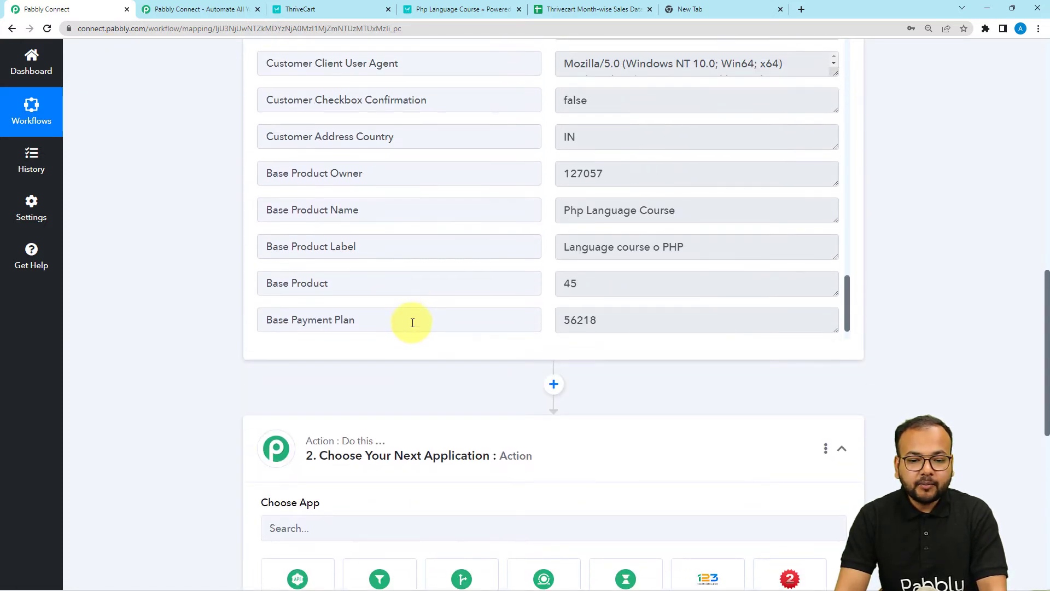
{"action": "scroll", "coordinate": [481, 302], "scroll_direction": "up", "scroll_amount": 5}
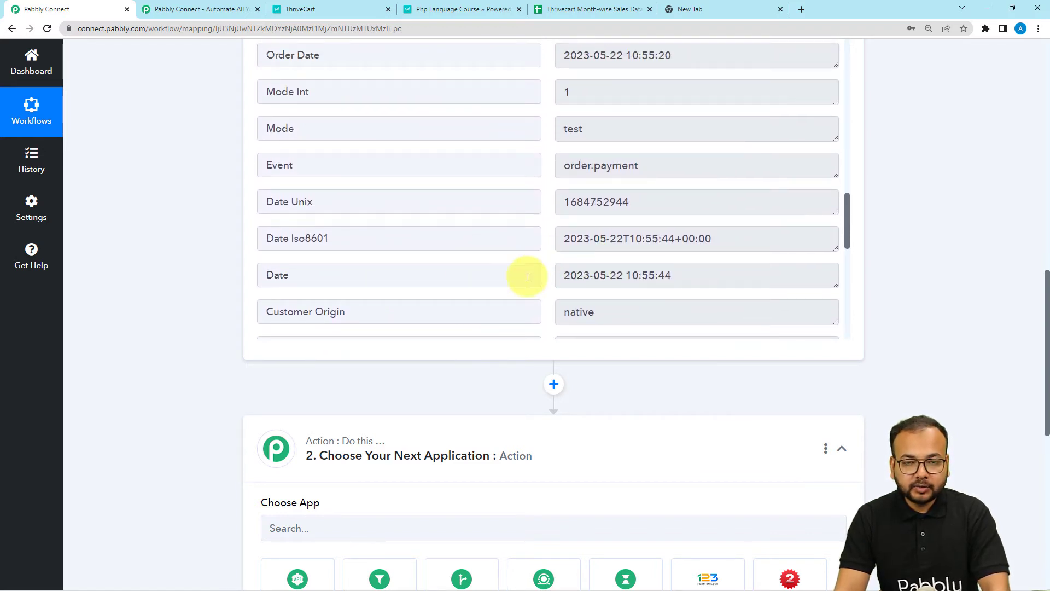
{"action": "left_click_drag", "start_coordinate": [692, 274], "coordinate": [527, 274]}
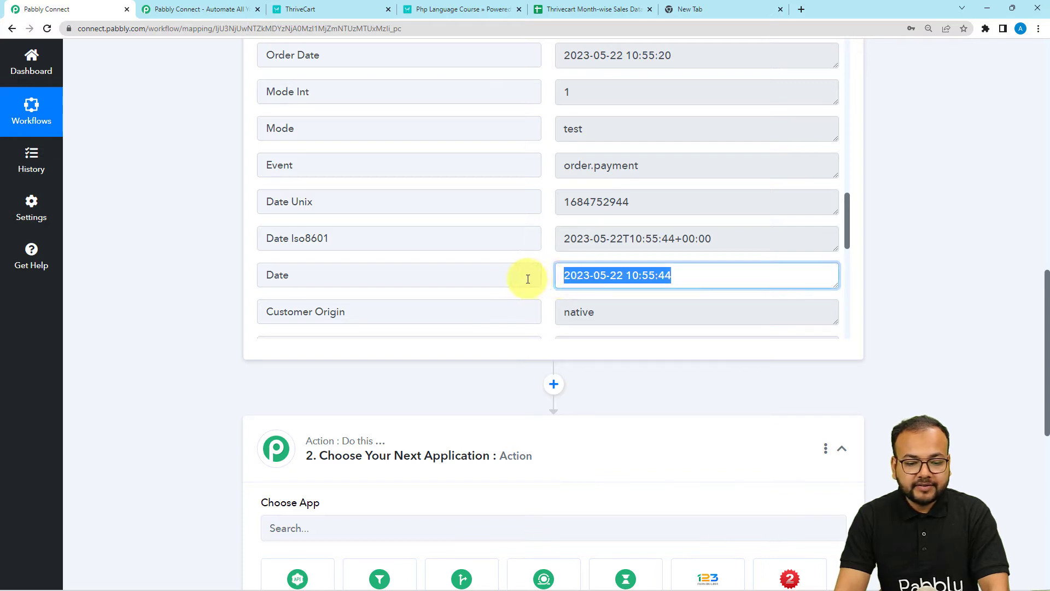
{"action": "scroll", "coordinate": [513, 279], "scroll_direction": "down", "scroll_amount": 1}
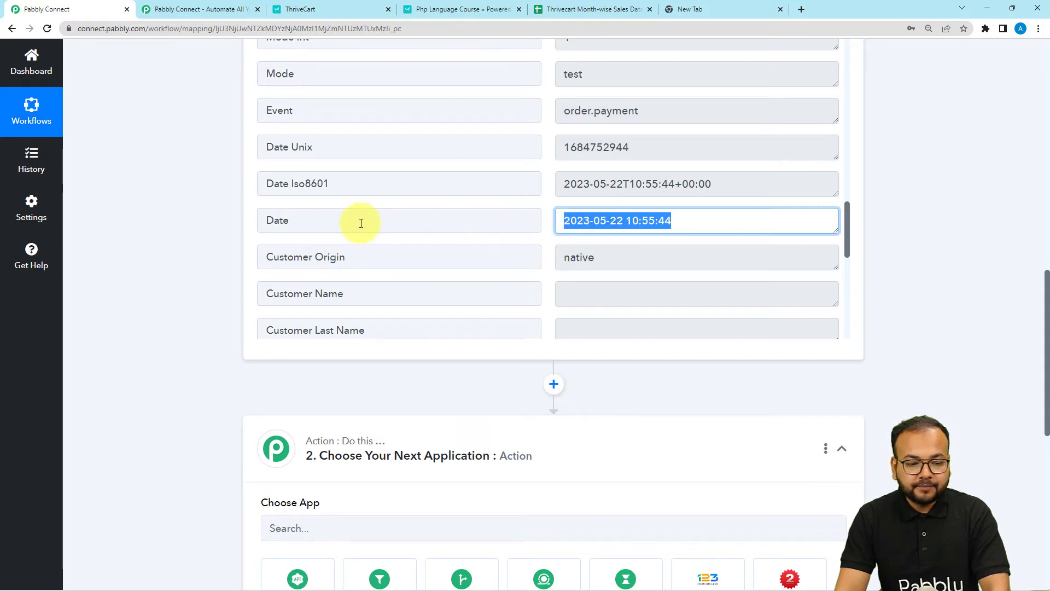
{"action": "scroll", "coordinate": [227, 281], "scroll_direction": "down", "scroll_amount": 6}
Step: Set step 2 to Text Formatter's Split Text event and connect it
{"action": "left_click", "coordinate": [307, 200]}
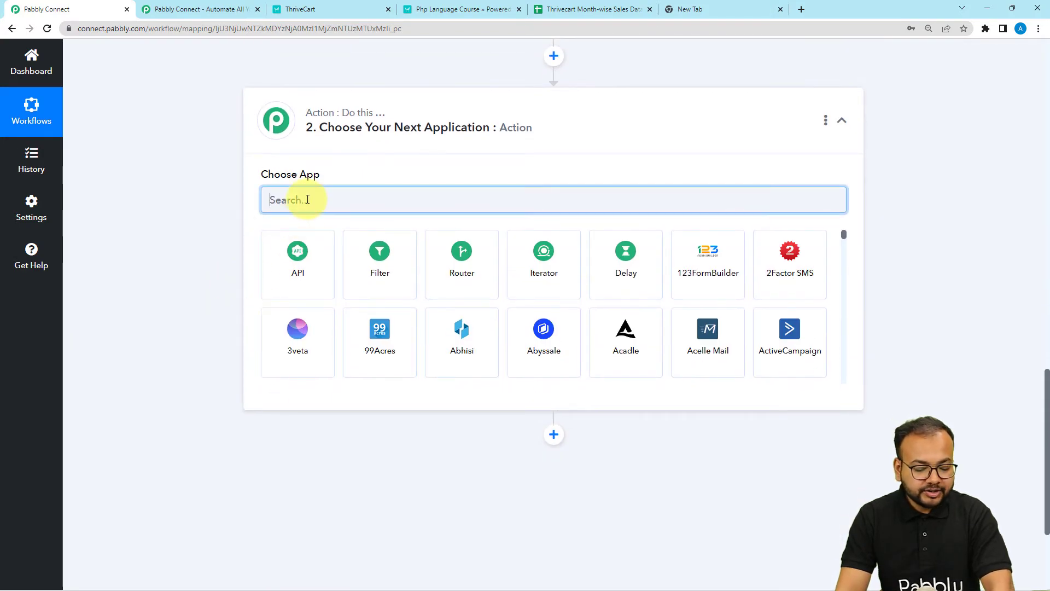
{"action": "type", "text": "text"}
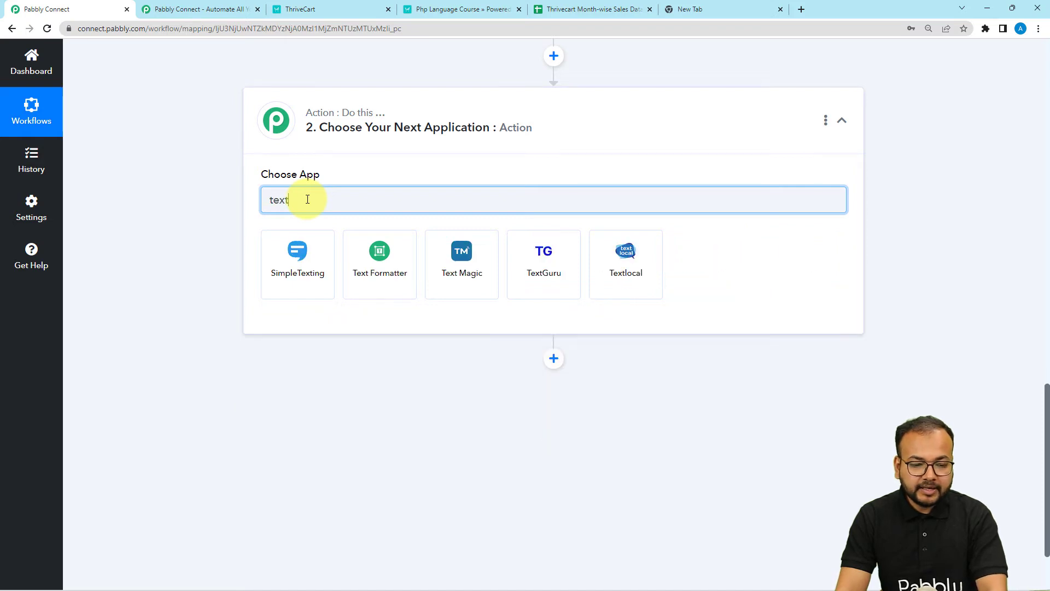
{"action": "left_click", "coordinate": [370, 291]}
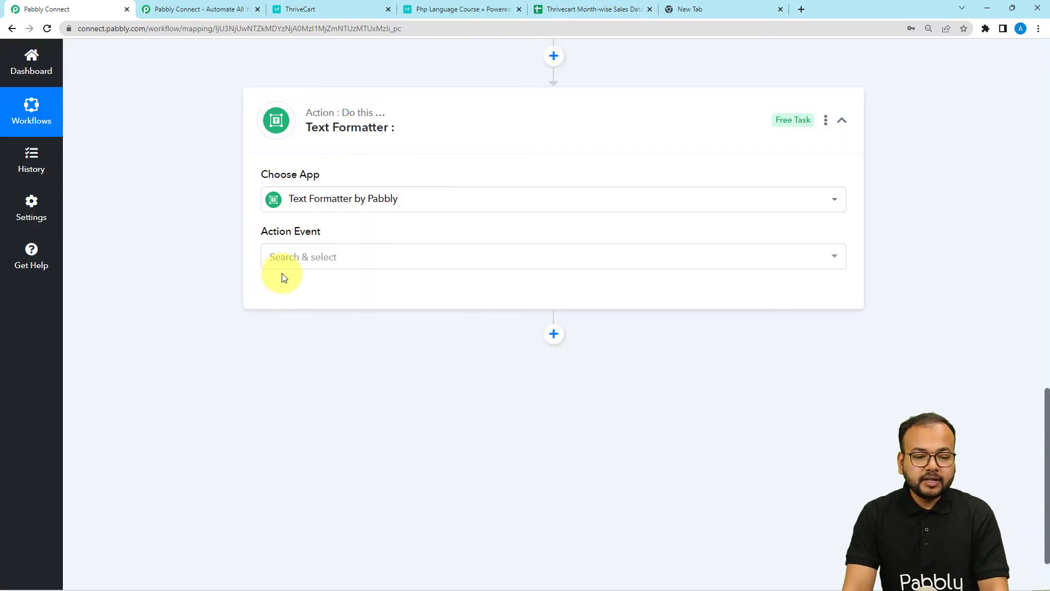
{"action": "left_click", "coordinate": [296, 267]}
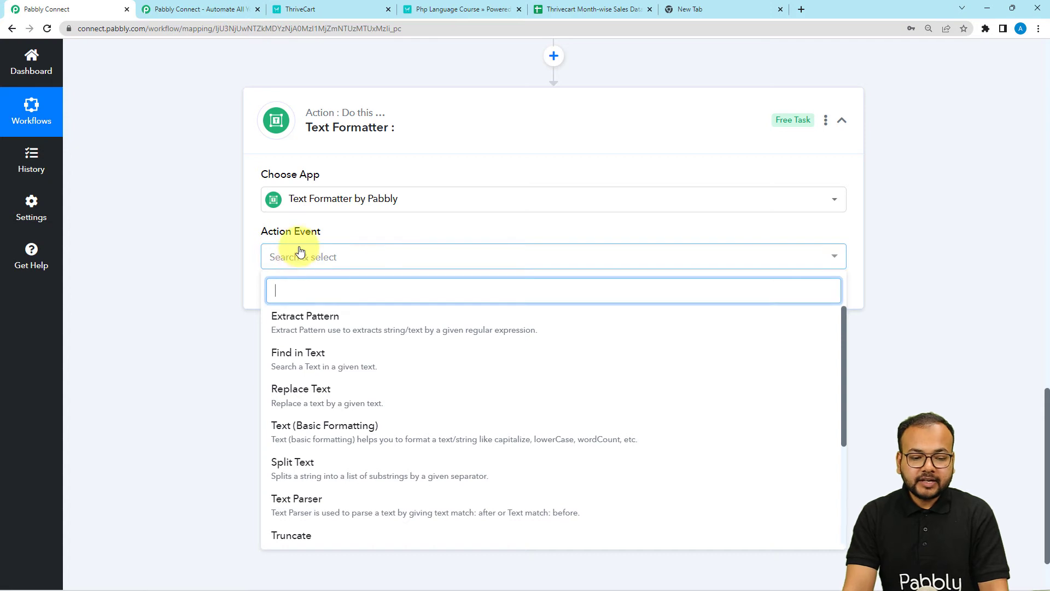
{"action": "left_click", "coordinate": [283, 474]}
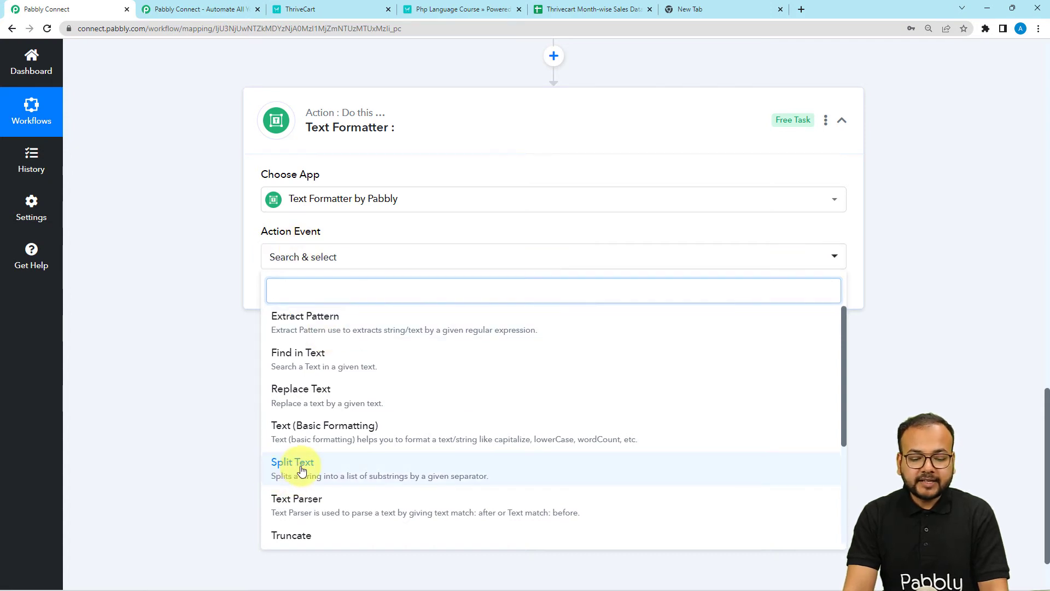
{"action": "left_click", "coordinate": [292, 293]}
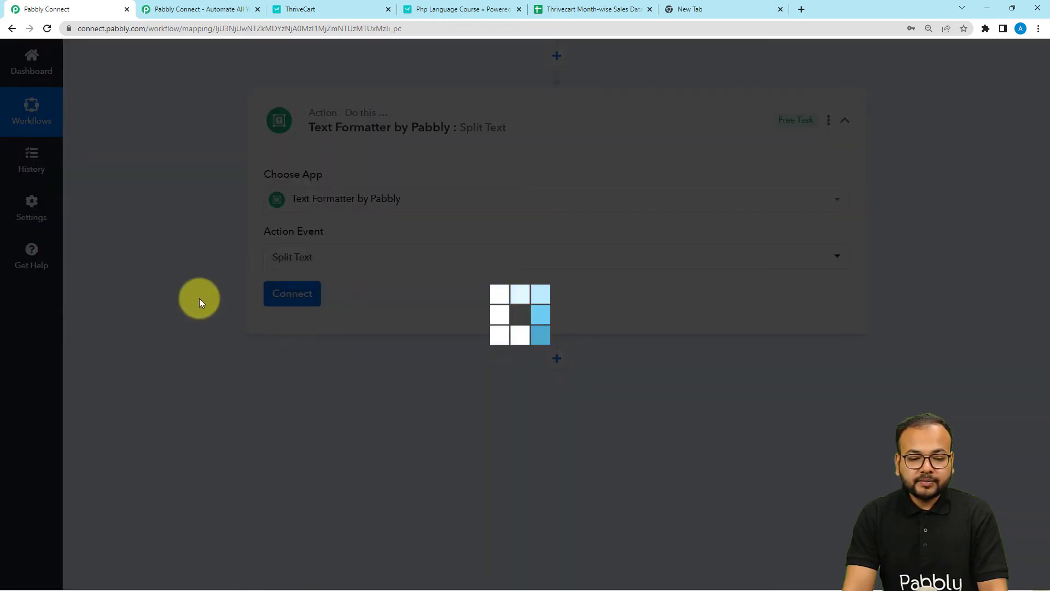
Step: Map the ThriveCart purchase '1. Date' field into Text to Split
{"action": "scroll", "coordinate": [202, 295], "scroll_direction": "down", "scroll_amount": 4}
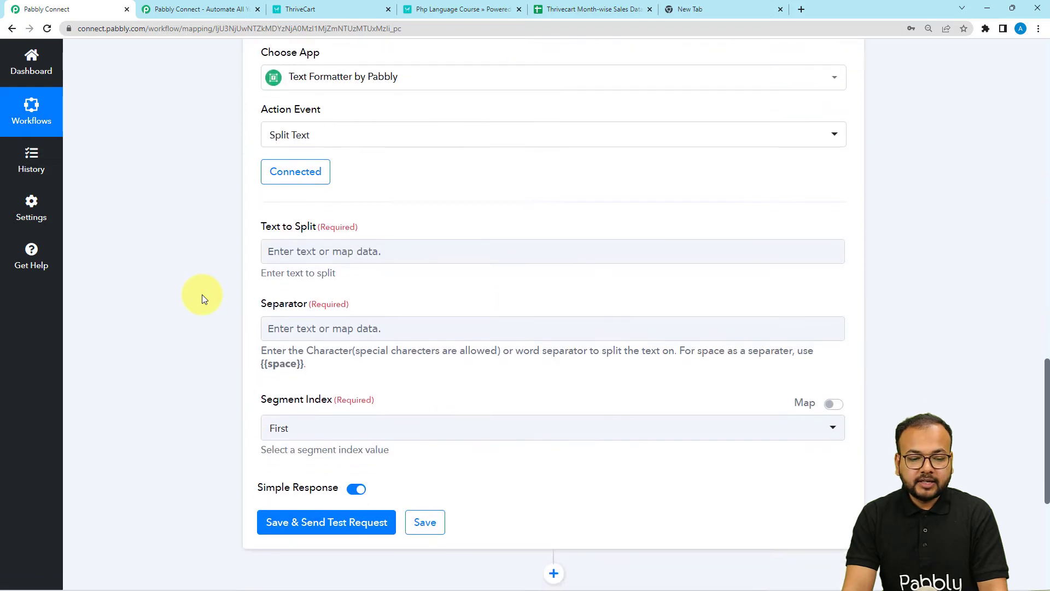
{"action": "left_click", "coordinate": [324, 153]}
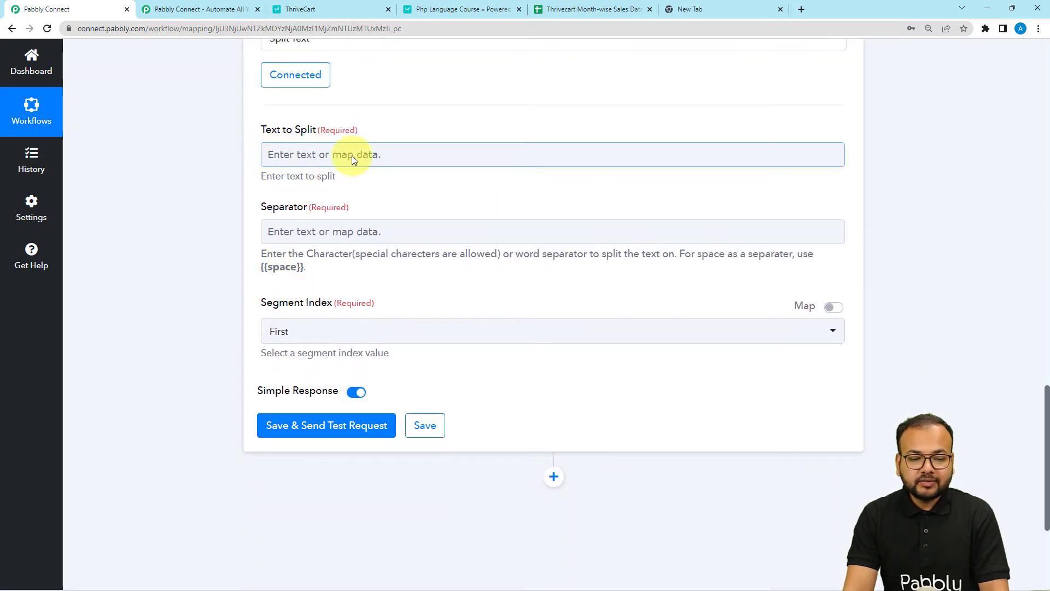
{"action": "scroll", "coordinate": [350, 230], "scroll_direction": "up", "scroll_amount": 10}
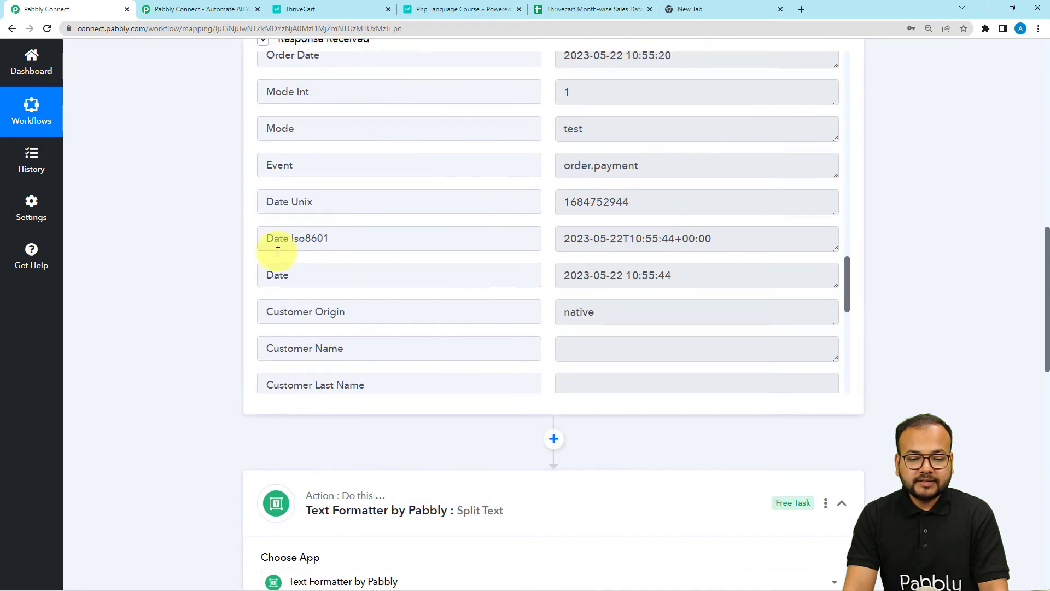
{"action": "scroll", "coordinate": [226, 281], "scroll_direction": "down", "scroll_amount": 8}
{"action": "scroll", "coordinate": [226, 281], "scroll_direction": "down", "scroll_amount": 2}
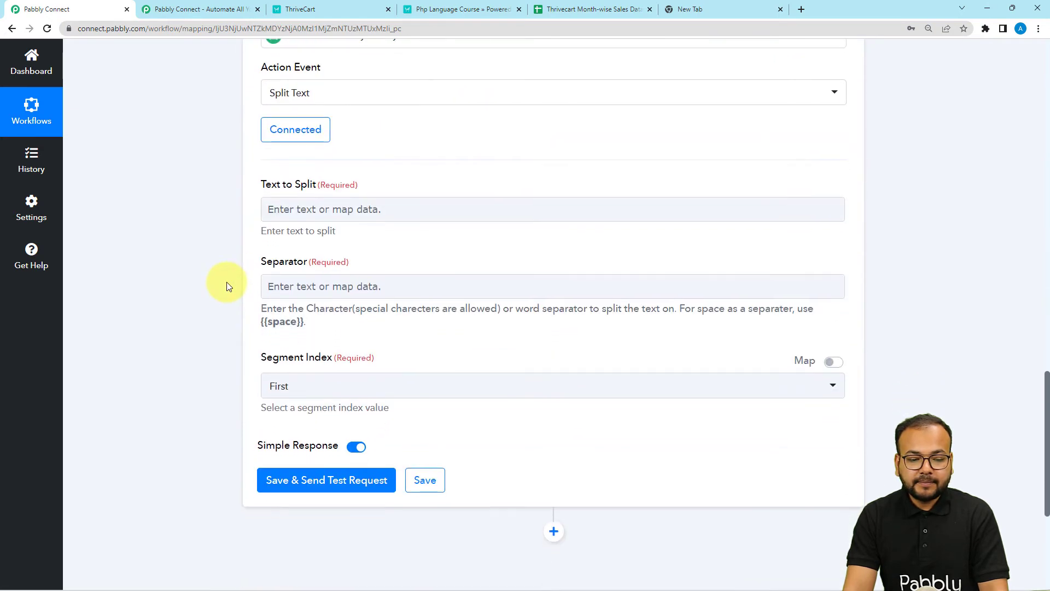
{"action": "left_click", "coordinate": [282, 209]}
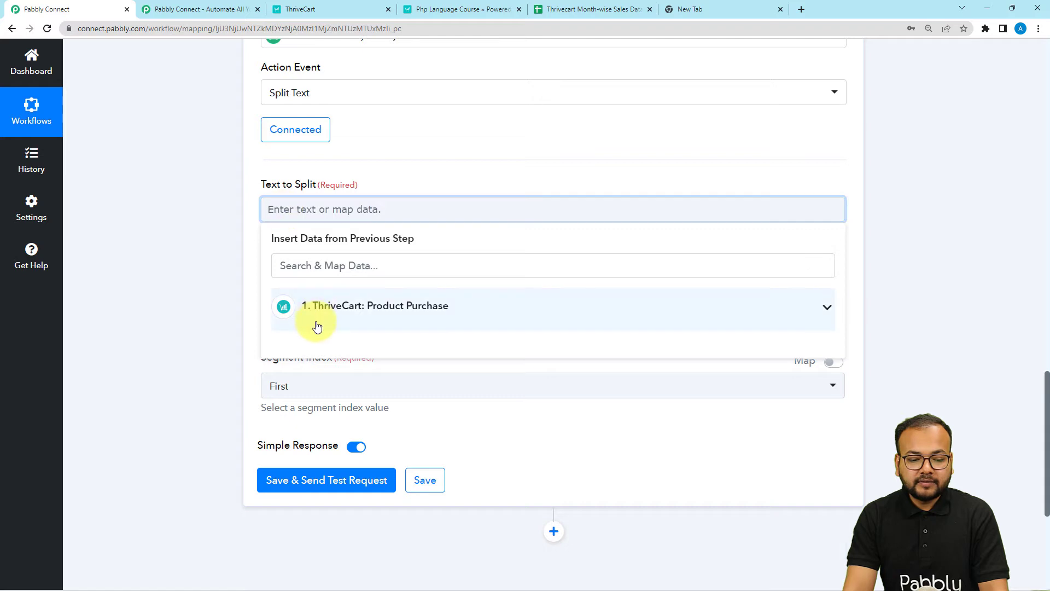
{"action": "left_click", "coordinate": [316, 323]}
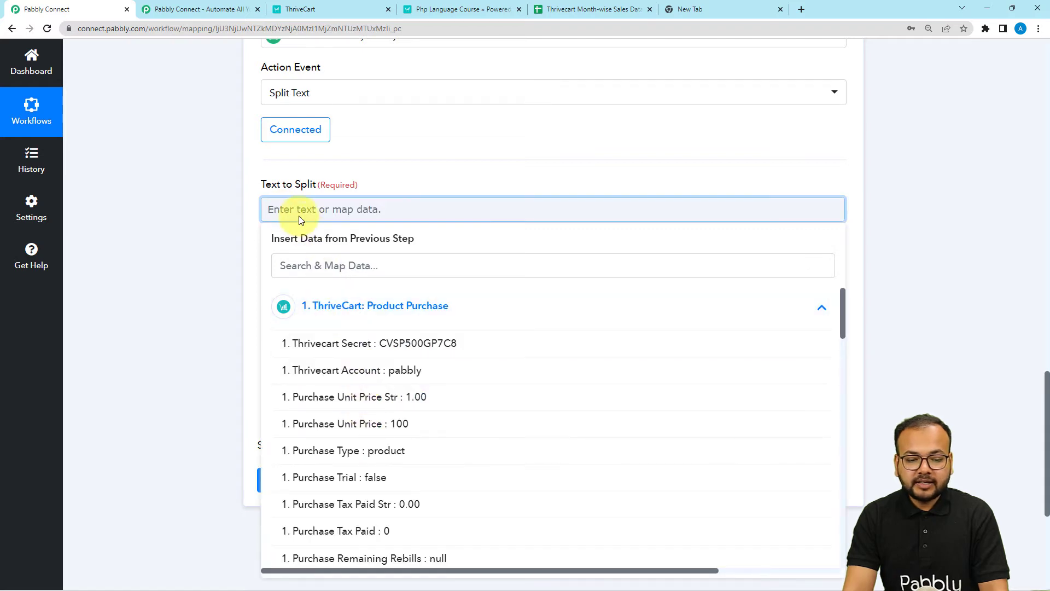
{"action": "left_click", "coordinate": [350, 307]}
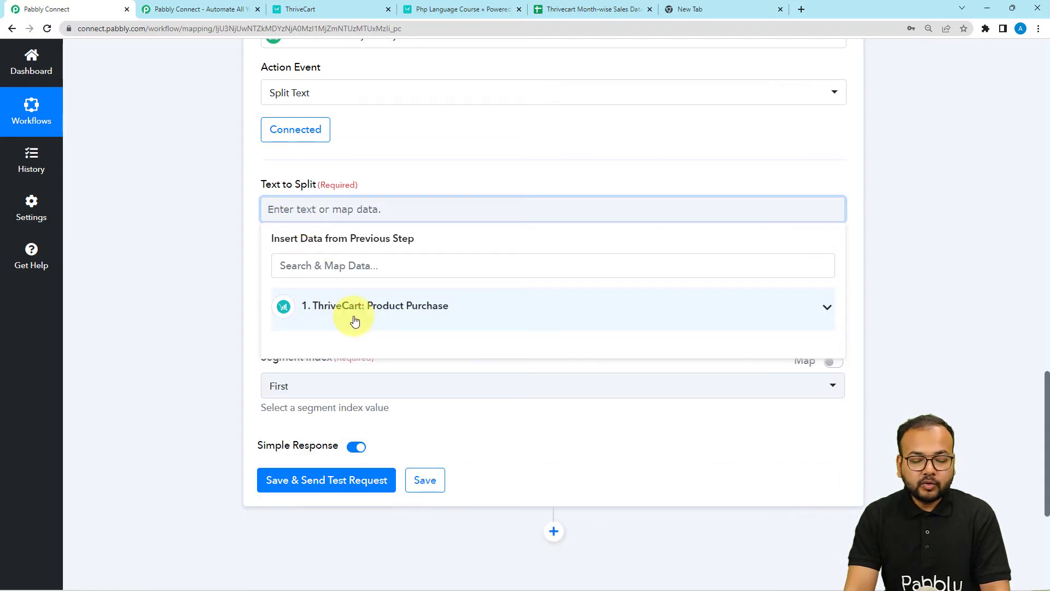
{"action": "left_click", "coordinate": [354, 320]}
{"action": "scroll", "coordinate": [381, 435], "scroll_direction": "down", "scroll_amount": 2}
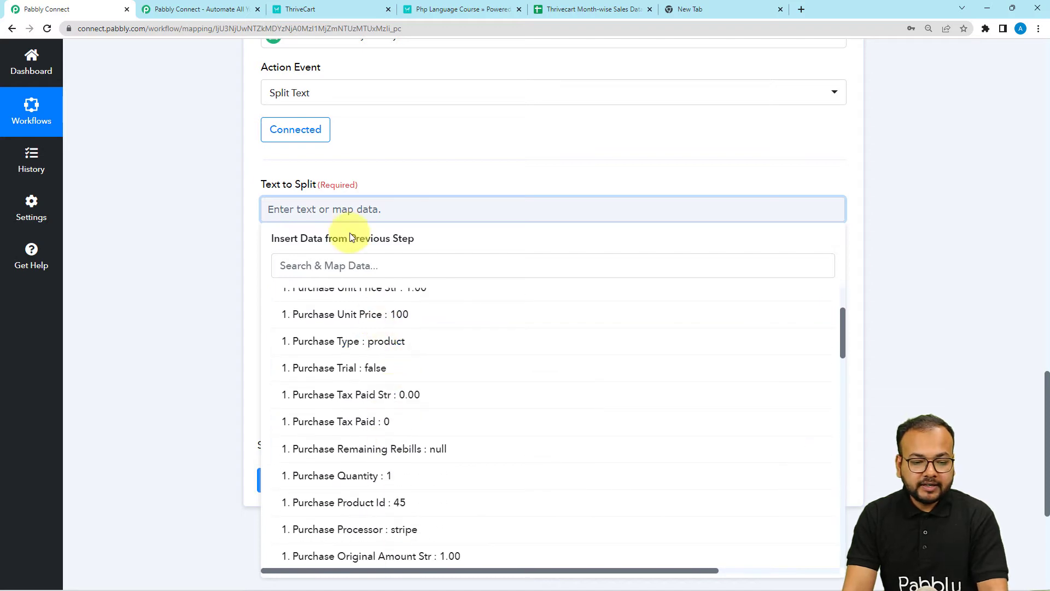
{"action": "left_click", "coordinate": [320, 266]}
{"action": "type", "text": "d"}
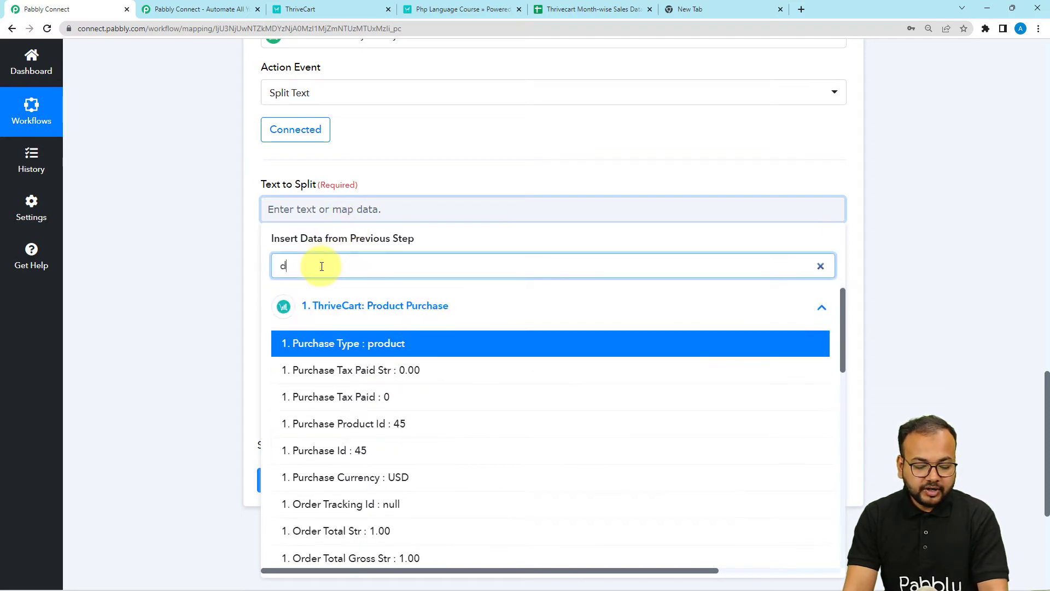
{"action": "type", "text": "ate"}
{"action": "left_click", "coordinate": [346, 475]}
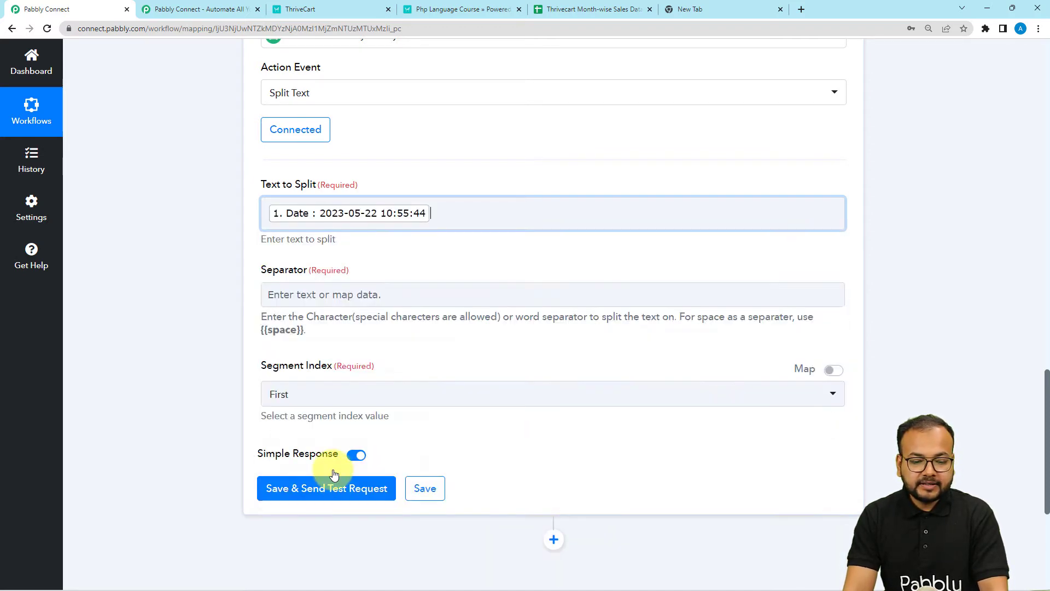
{"action": "left_click", "coordinate": [185, 268]}
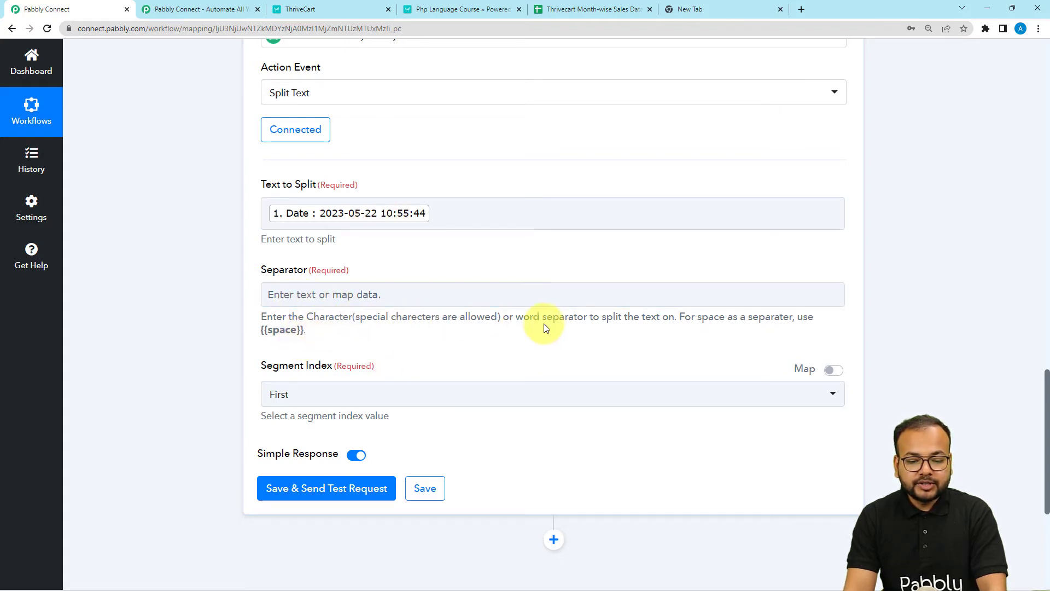
Step: Set the Separator to the {{space}} placeholder copied from the field hint
{"action": "left_click_drag", "start_coordinate": [304, 330], "coordinate": [267, 334]}
{"action": "key", "text": "ctrl+c"}
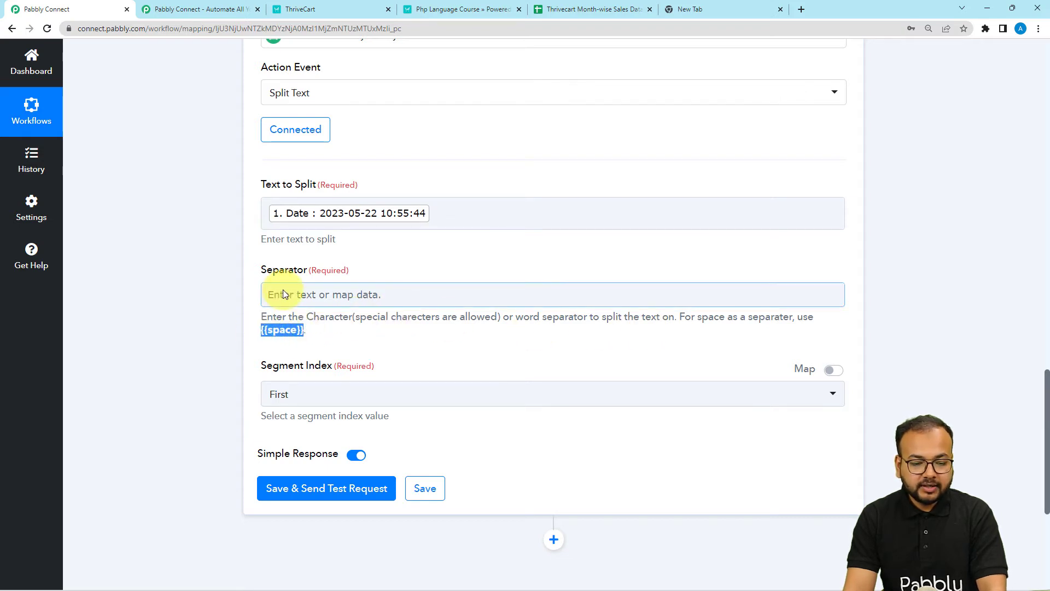
{"action": "left_click", "coordinate": [283, 290]}
{"action": "key", "text": "ctrl+v"}
{"action": "left_click", "coordinate": [221, 287]}
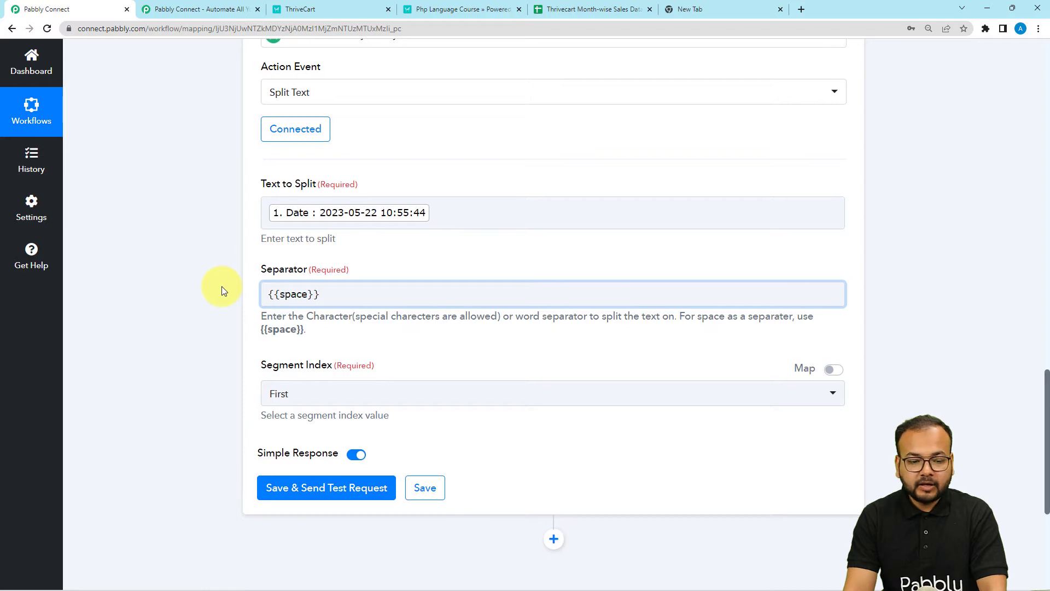
{"action": "scroll", "coordinate": [222, 286], "scroll_direction": "down", "scroll_amount": 3}
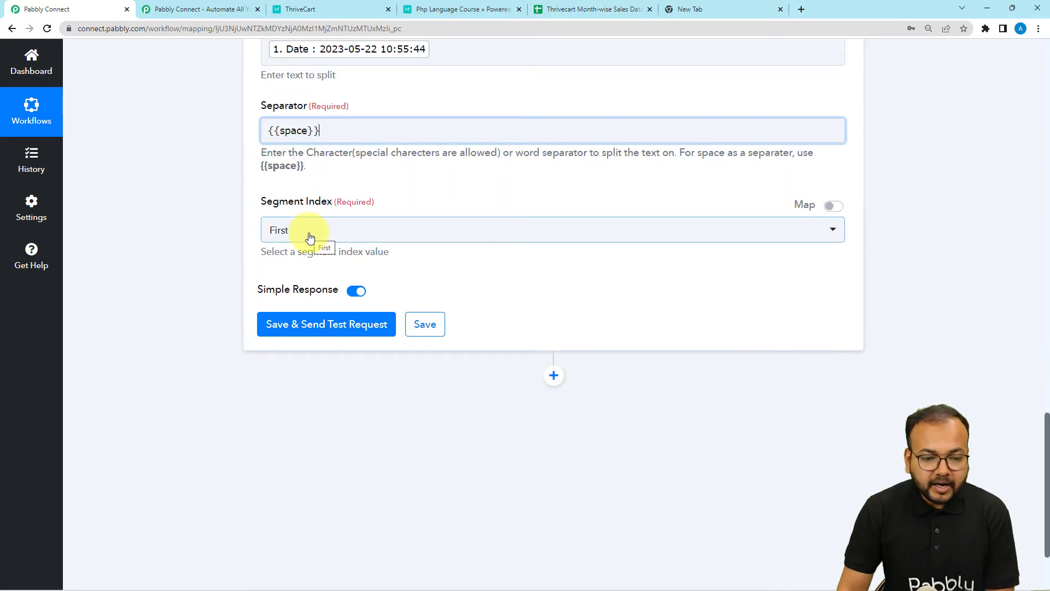
{"action": "scroll", "coordinate": [405, 136], "scroll_direction": "up", "scroll_amount": 2}
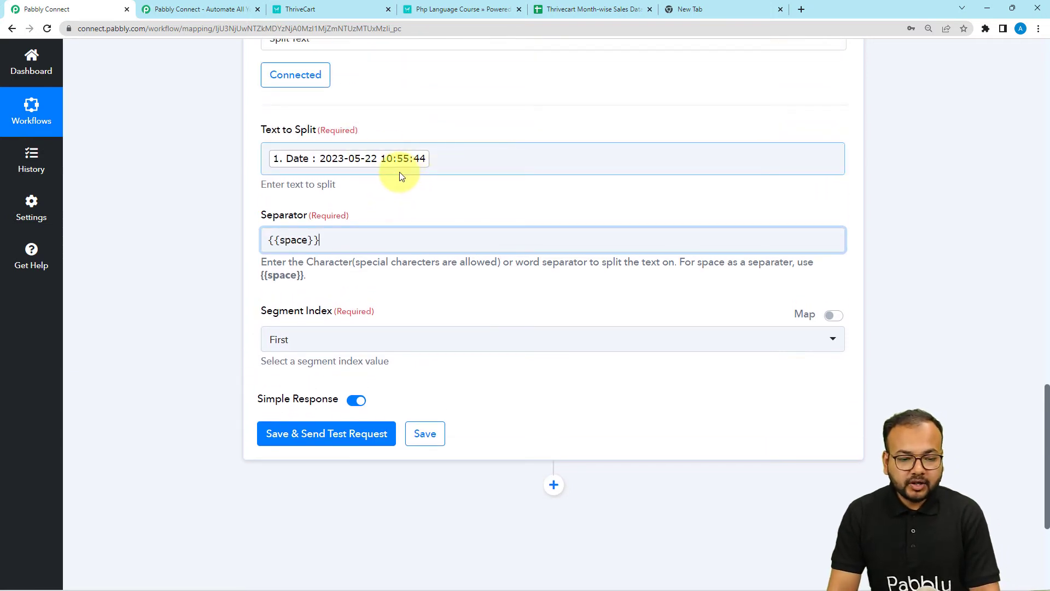
{"action": "scroll", "coordinate": [339, 262], "scroll_direction": "down", "scroll_amount": 2}
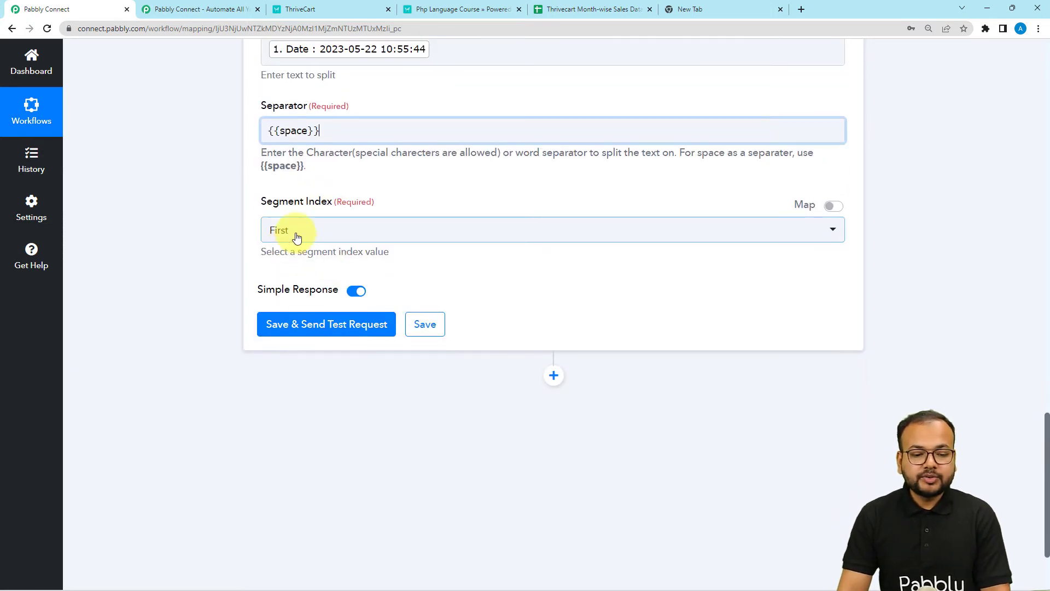
Step: Keep the First segment and test the split step, which returns 2023-05-22
{"action": "left_click", "coordinate": [296, 234]}
{"action": "left_click", "coordinate": [280, 296]}
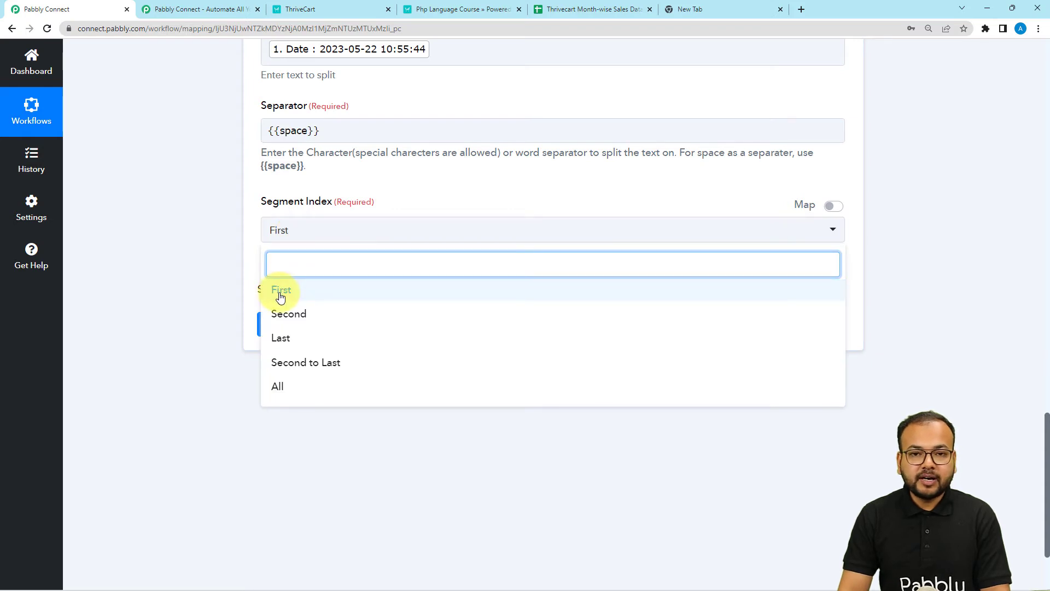
{"action": "scroll", "coordinate": [202, 245], "scroll_direction": "down", "scroll_amount": 2}
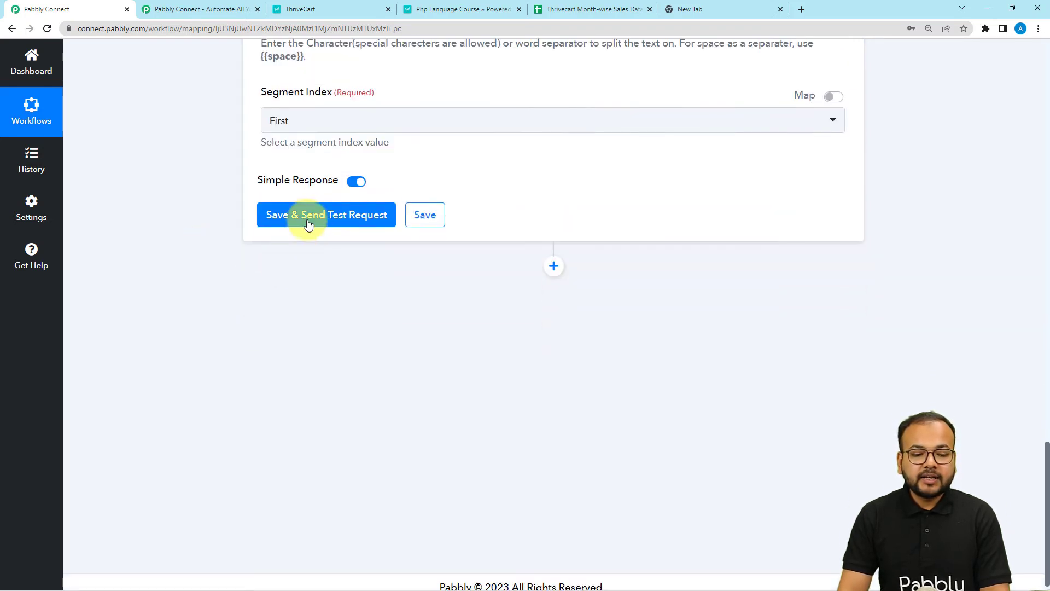
{"action": "left_click", "coordinate": [284, 215]}
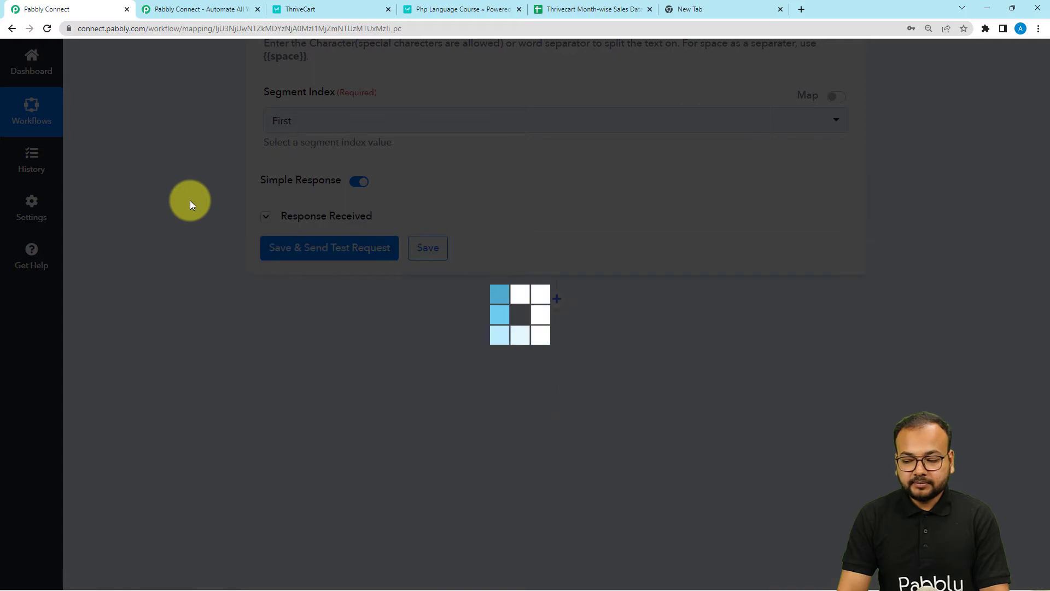
{"action": "scroll", "coordinate": [197, 200], "scroll_direction": "down", "scroll_amount": 2}
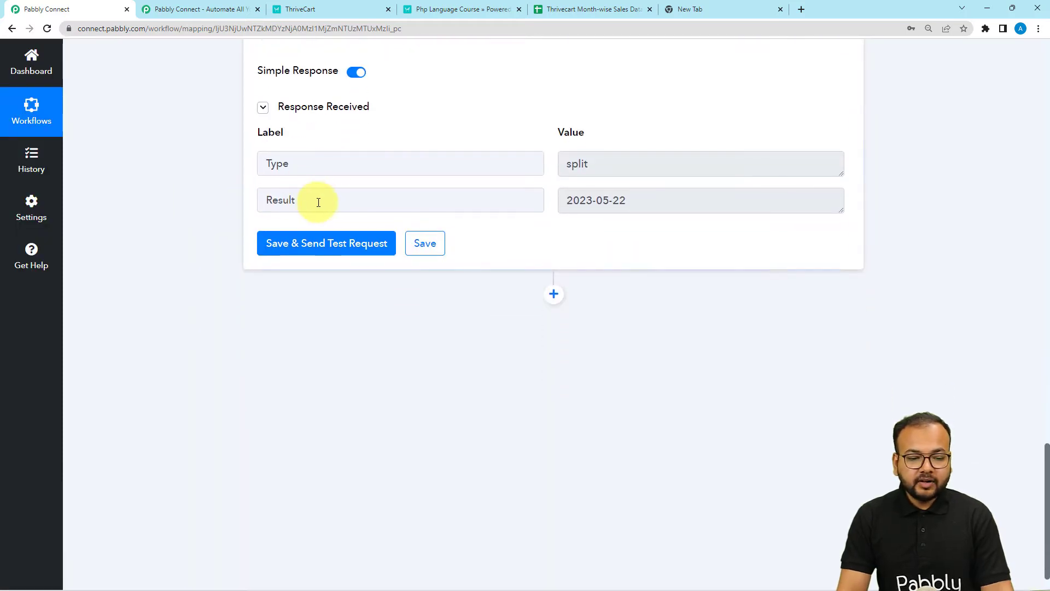
{"action": "left_click_drag", "start_coordinate": [638, 207], "coordinate": [548, 208]}
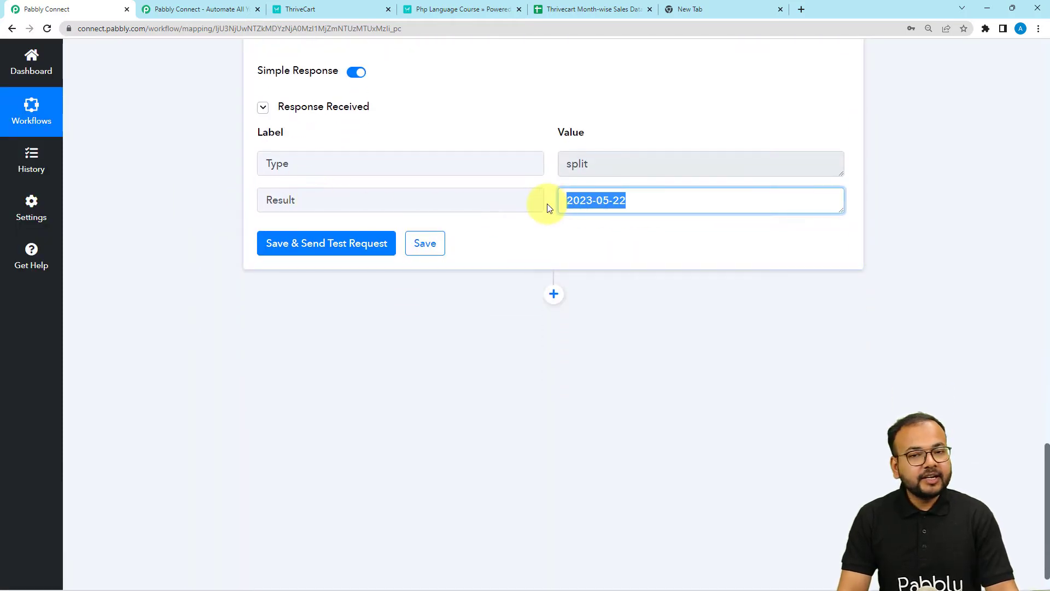
{"action": "scroll", "coordinate": [547, 205], "scroll_direction": "down", "scroll_amount": 1}
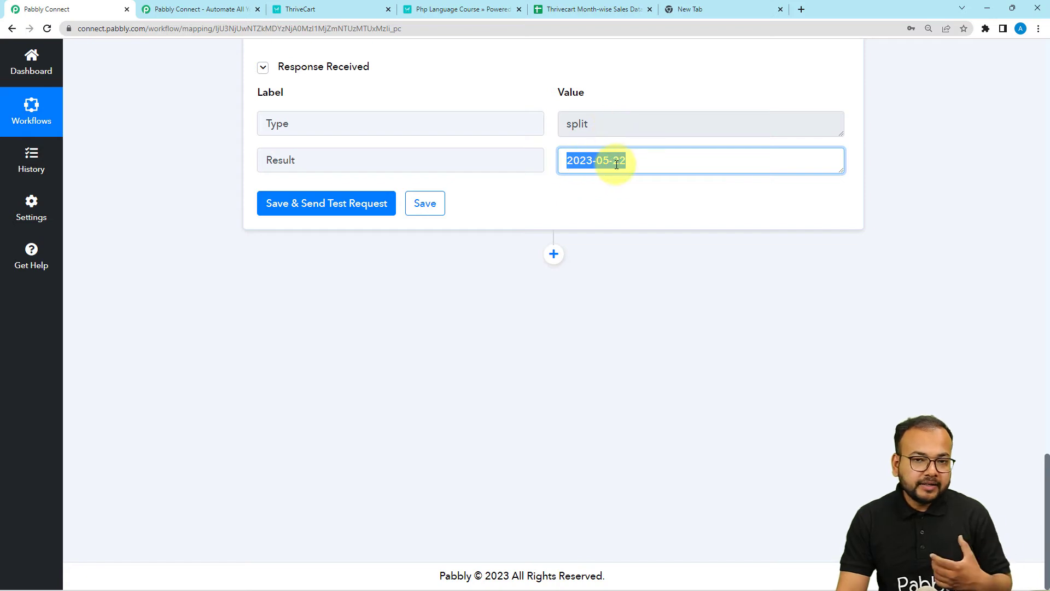
Step: Add a new action step after Split Text using Number Formatter by Pabbly, found by searching 'num'
{"action": "left_click", "coordinate": [554, 256]}
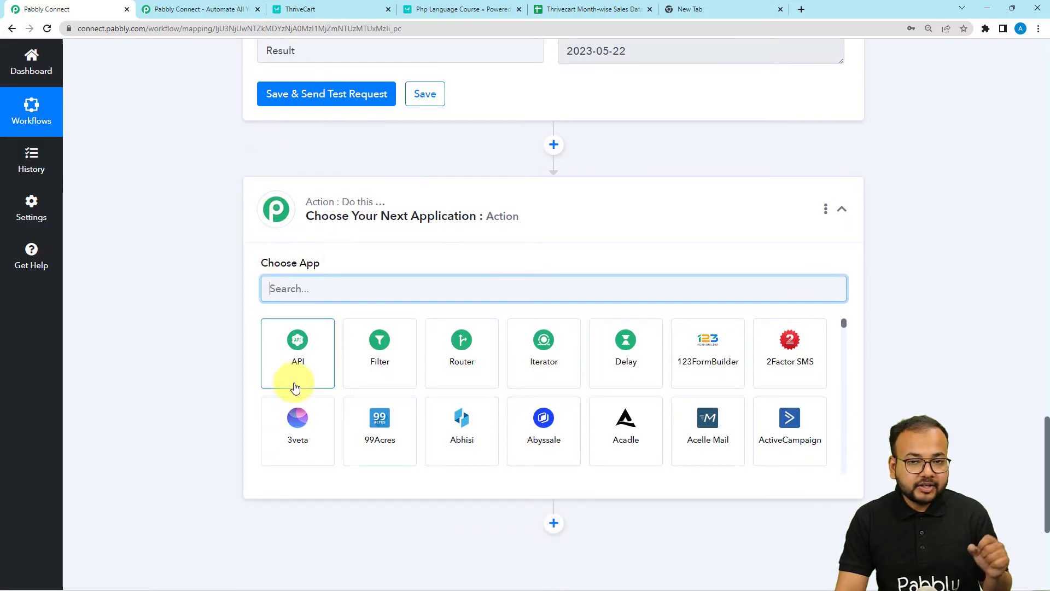
{"action": "scroll", "coordinate": [300, 383], "scroll_direction": "down", "scroll_amount": 1}
{"action": "scroll", "coordinate": [327, 279], "scroll_direction": "up", "scroll_amount": 2}
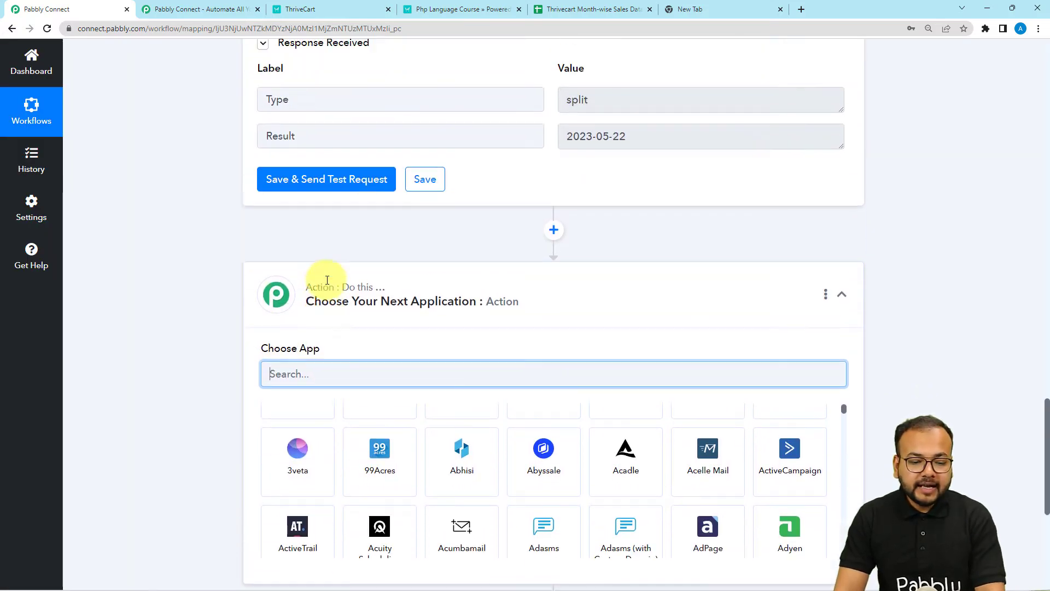
{"action": "scroll", "coordinate": [327, 280], "scroll_direction": "down", "scroll_amount": 3}
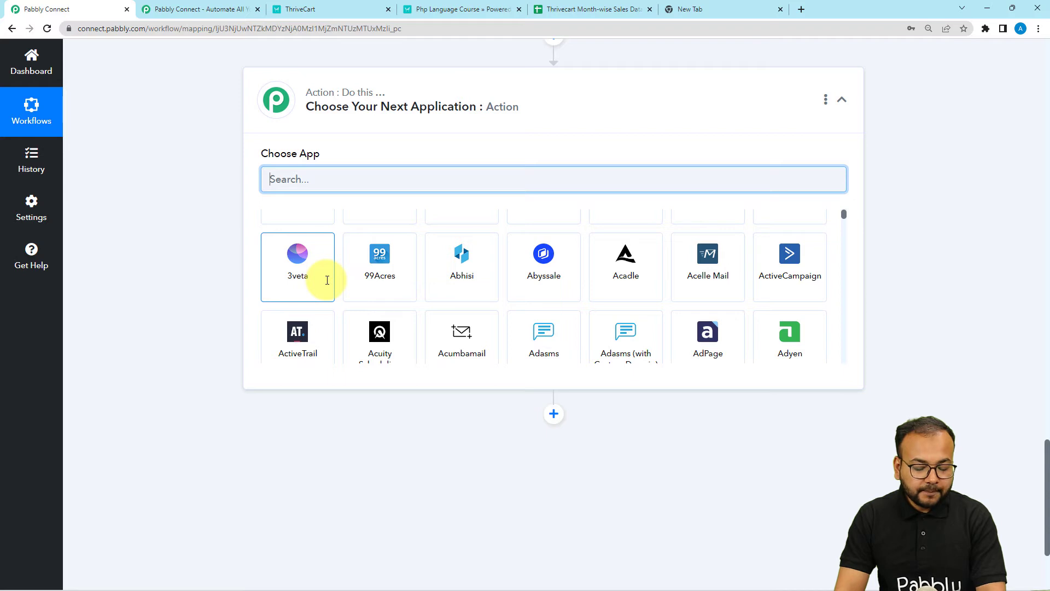
{"action": "type", "text": "num"}
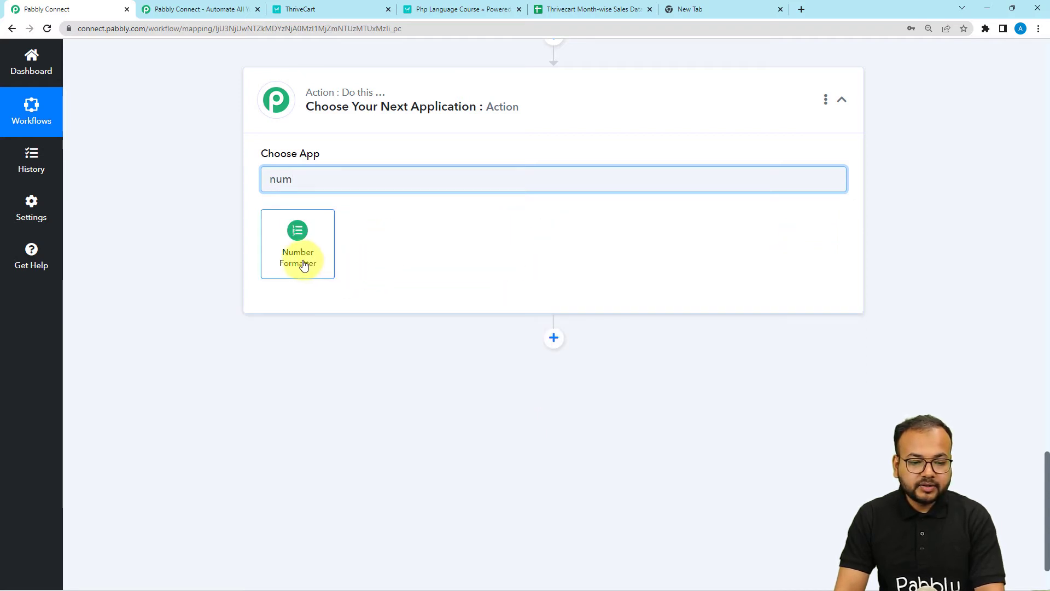
{"action": "left_click", "coordinate": [301, 261]}
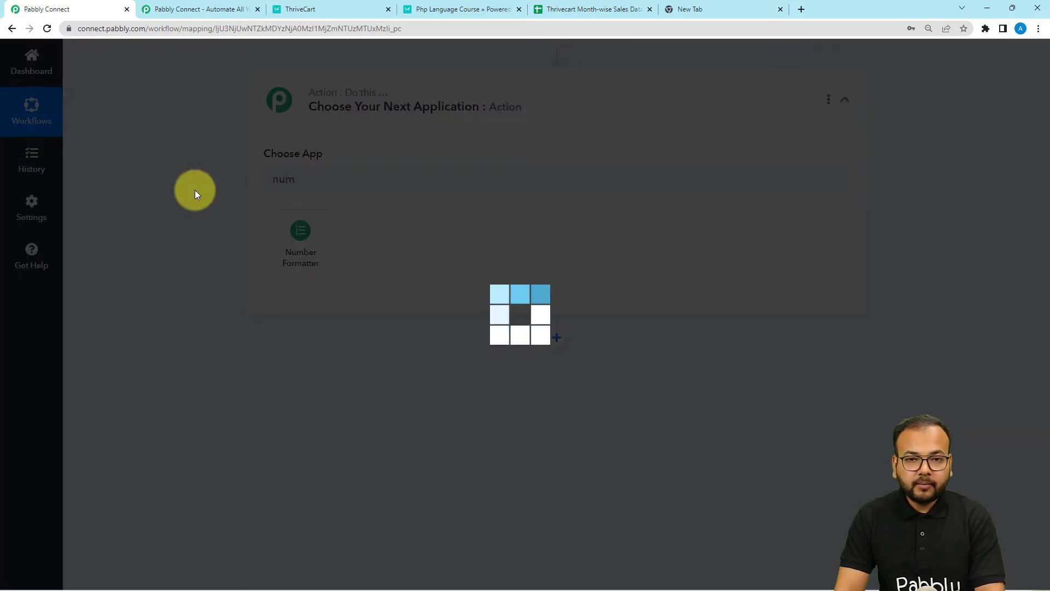
Step: Choose Spreadsheet Formulas as the action event and connect the step
{"action": "scroll", "coordinate": [195, 190], "scroll_direction": "down", "scroll_amount": 1}
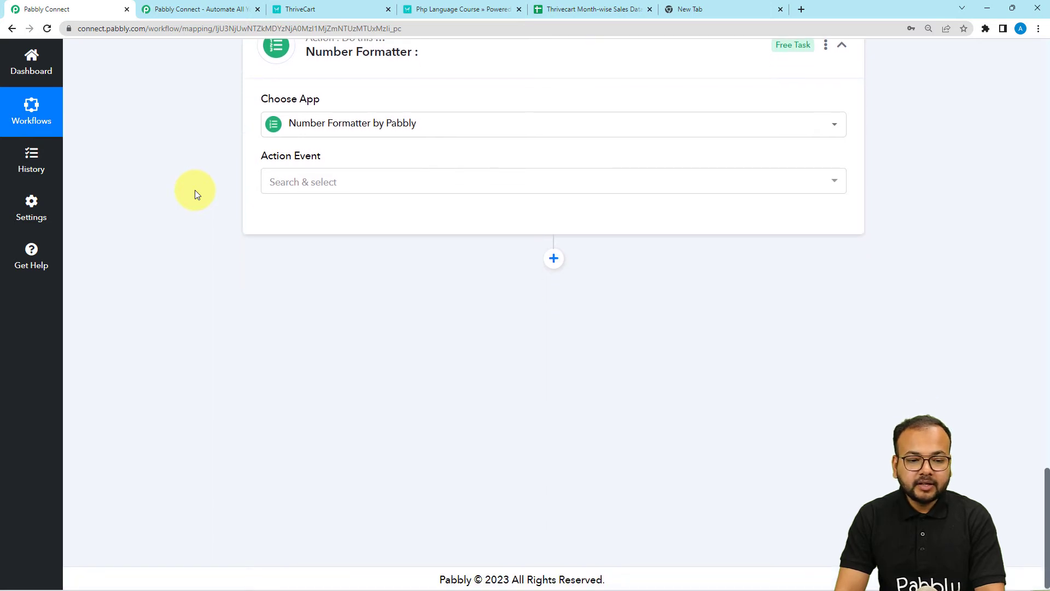
{"action": "left_click", "coordinate": [288, 176]}
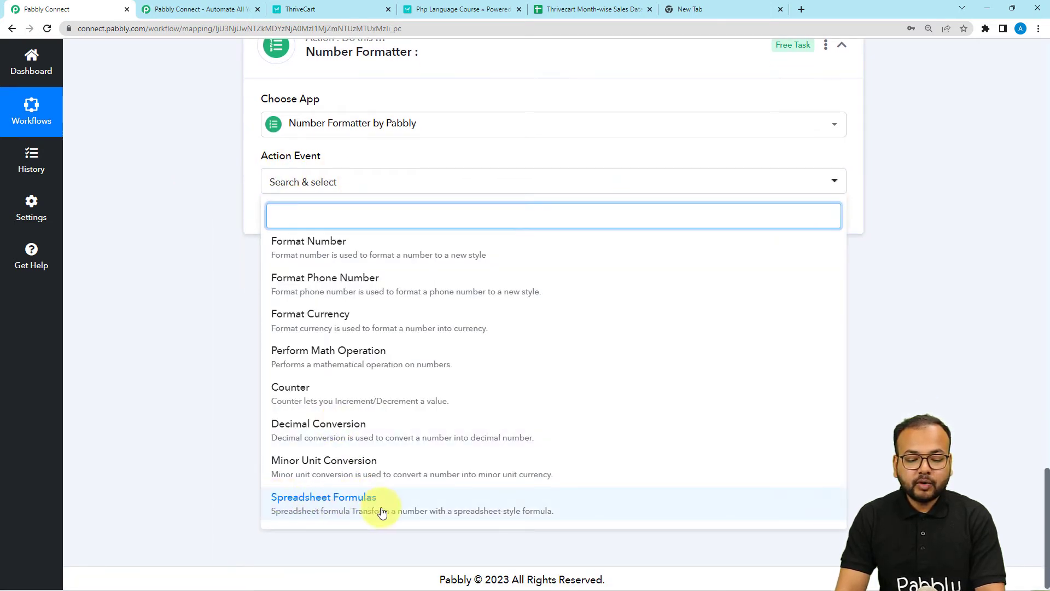
{"action": "left_click", "coordinate": [352, 502]}
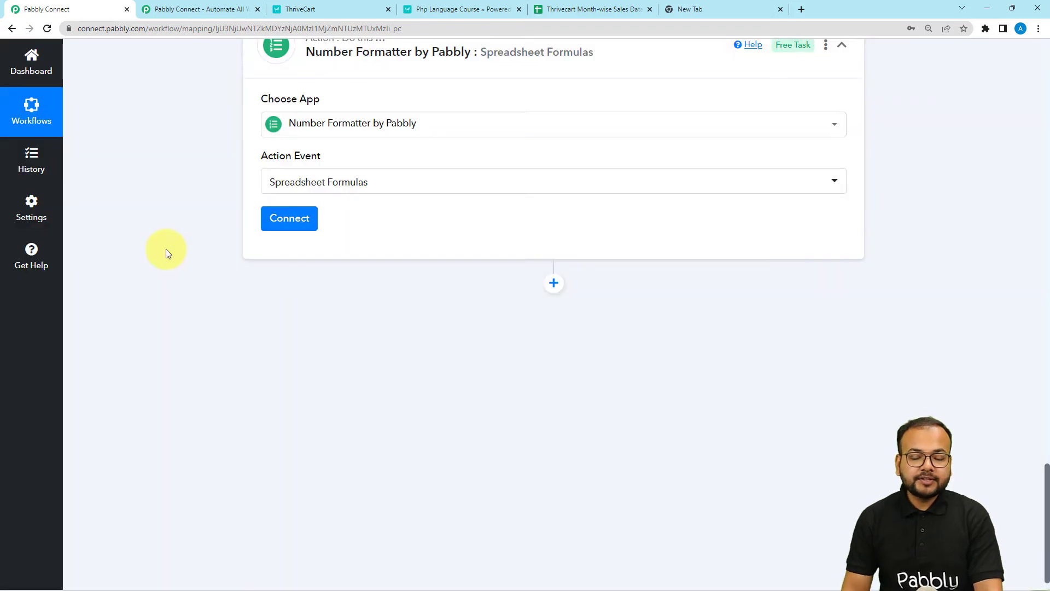
{"action": "scroll", "coordinate": [166, 247], "scroll_direction": "up", "scroll_amount": 5}
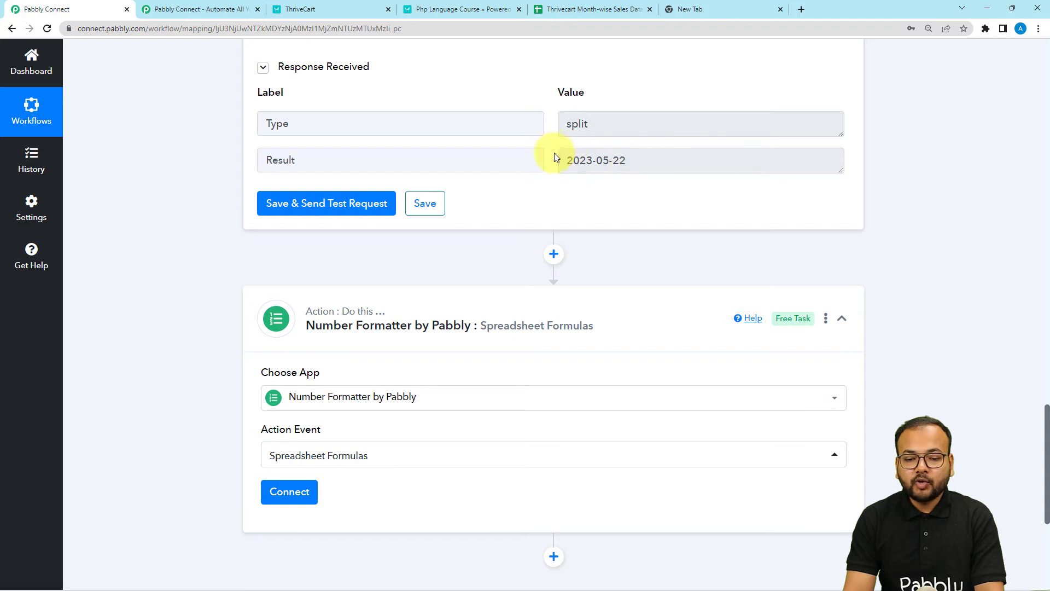
{"action": "scroll", "coordinate": [658, 191], "scroll_direction": "down", "scroll_amount": 4}
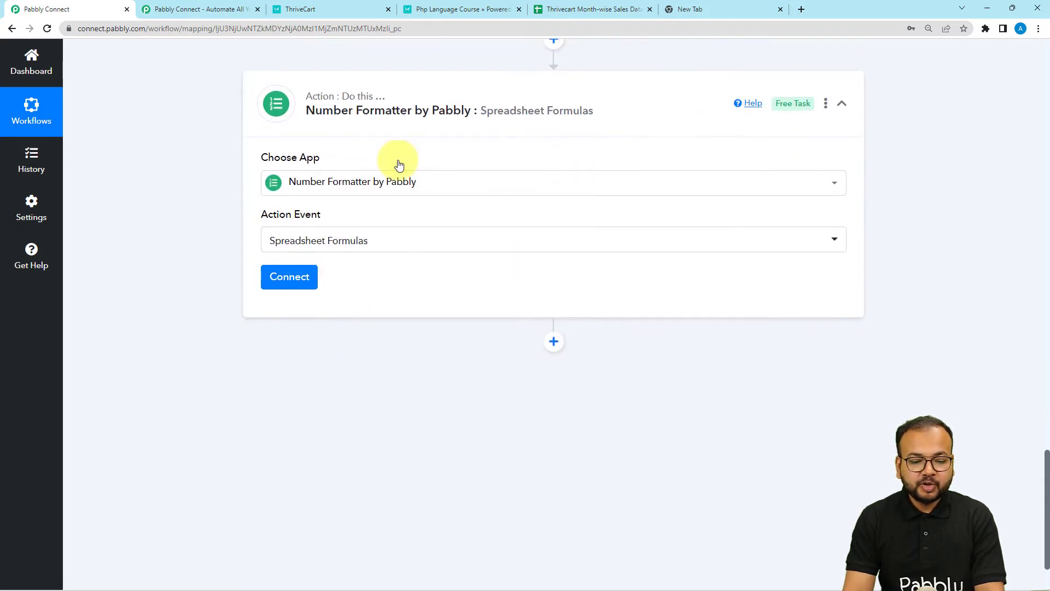
{"action": "left_click", "coordinate": [276, 274]}
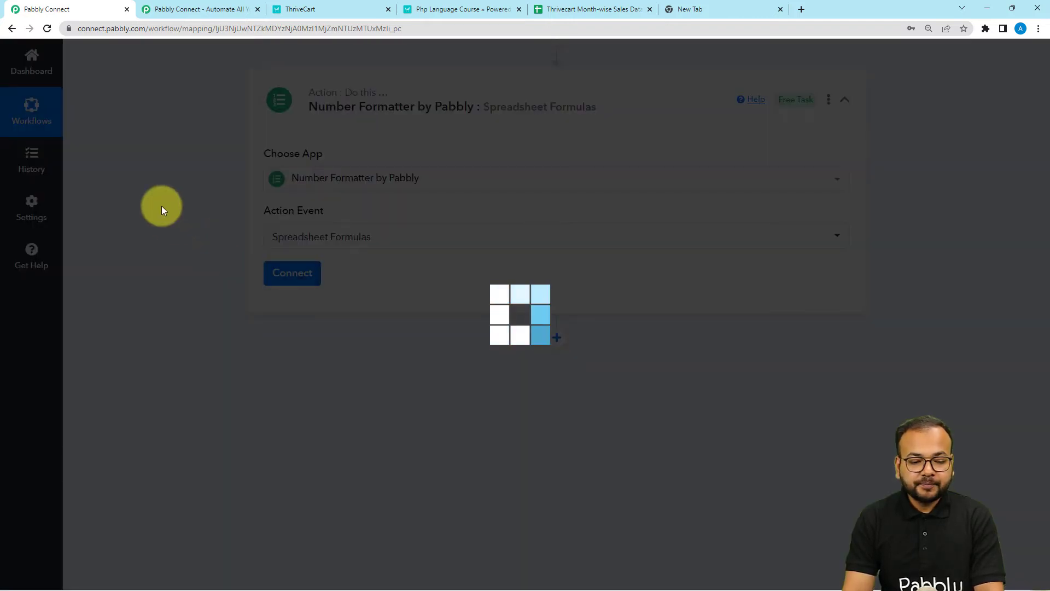
{"action": "scroll", "coordinate": [162, 195], "scroll_direction": "down", "scroll_amount": 3}
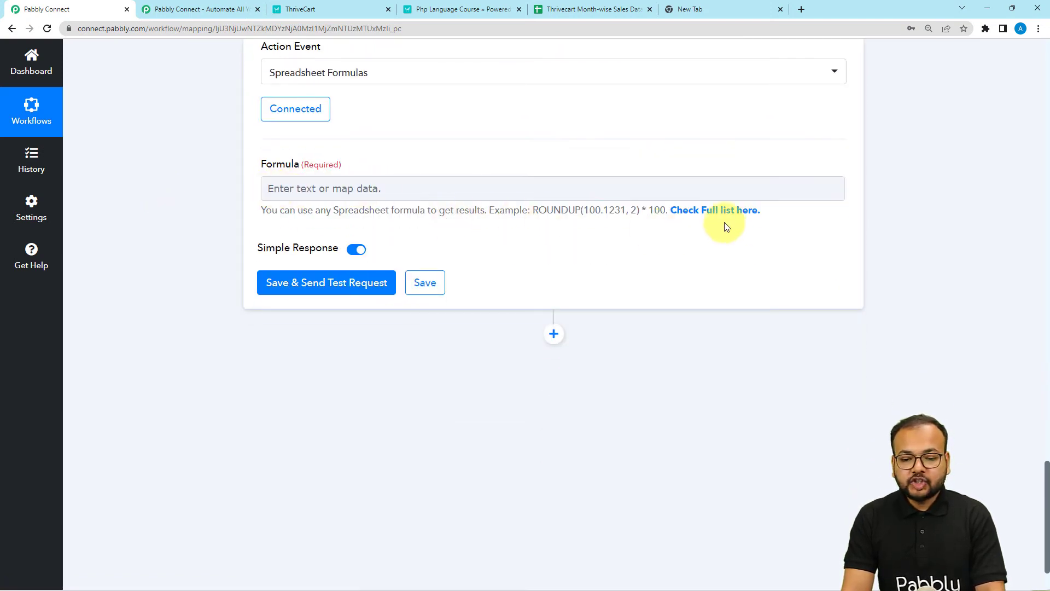
Step: Copy the MONTH('15-Apr-11') example from Pabbly's formula reference into the Formula field
{"action": "left_click", "coordinate": [692, 213]}
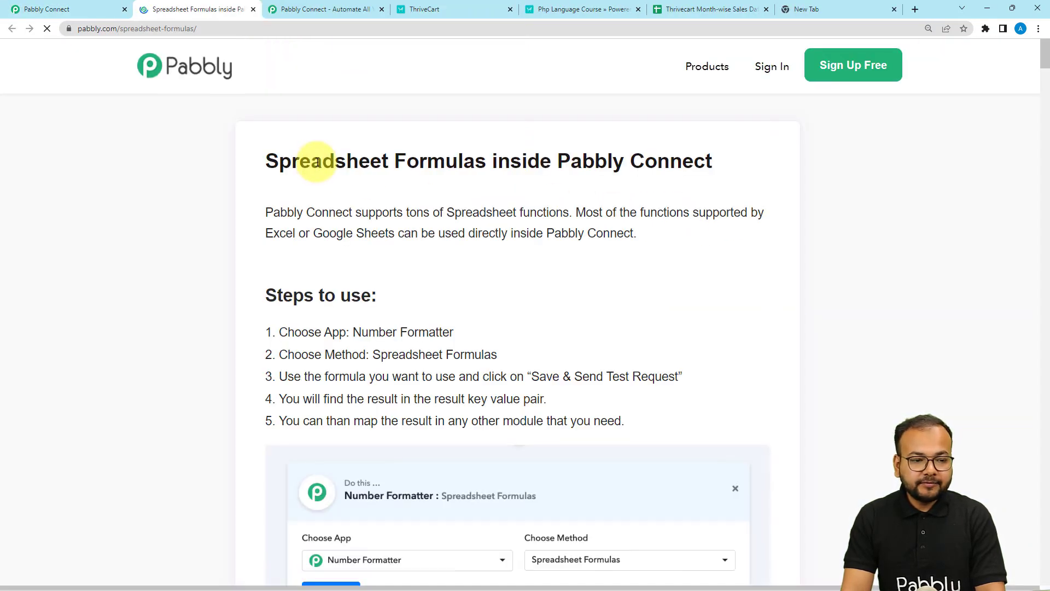
{"action": "scroll", "coordinate": [317, 162], "scroll_direction": "down", "scroll_amount": 7}
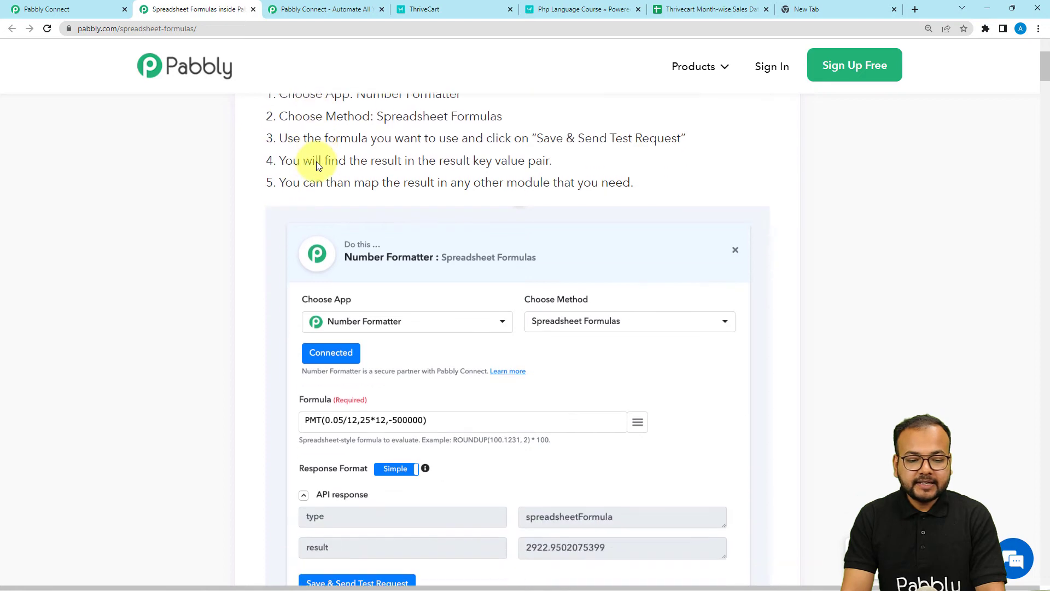
{"action": "scroll", "coordinate": [317, 162], "scroll_direction": "down", "scroll_amount": 10}
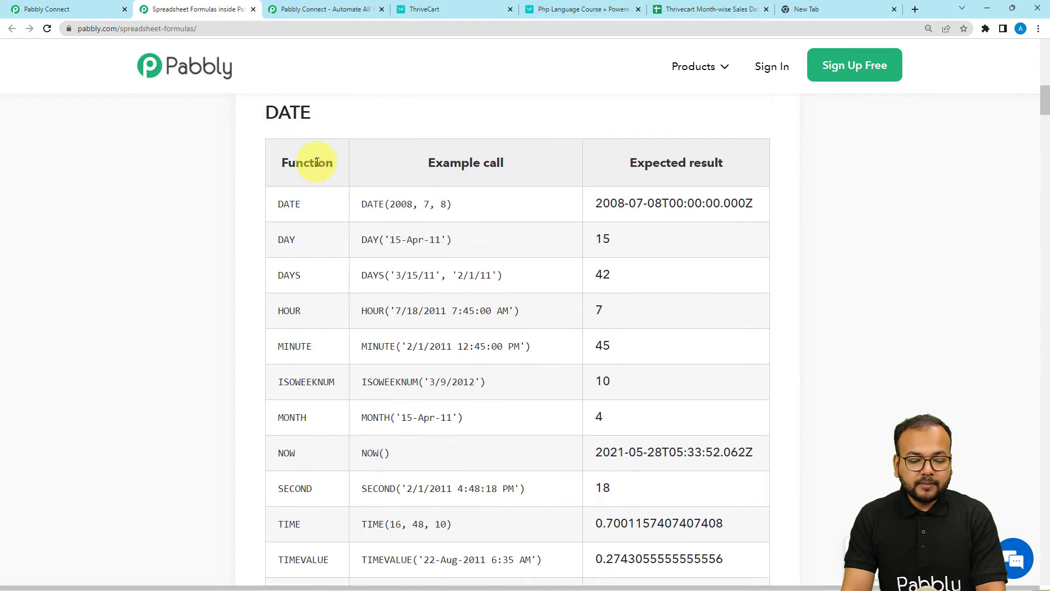
{"action": "scroll", "coordinate": [323, 181], "scroll_direction": "down", "scroll_amount": 1}
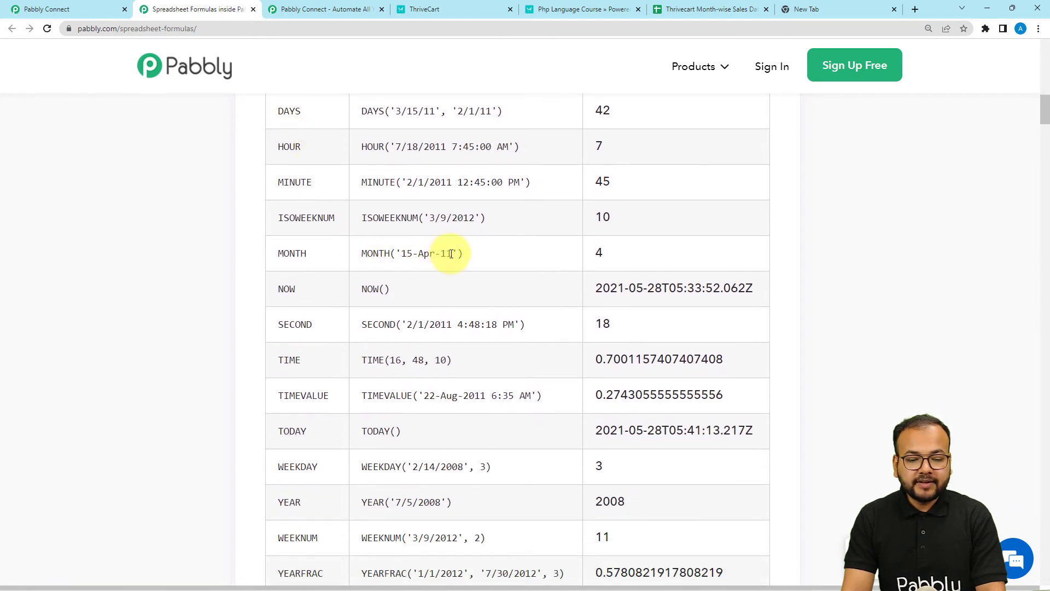
{"action": "left_click_drag", "start_coordinate": [463, 255], "coordinate": [366, 255]}
{"action": "key", "text": "ctrl+c"}
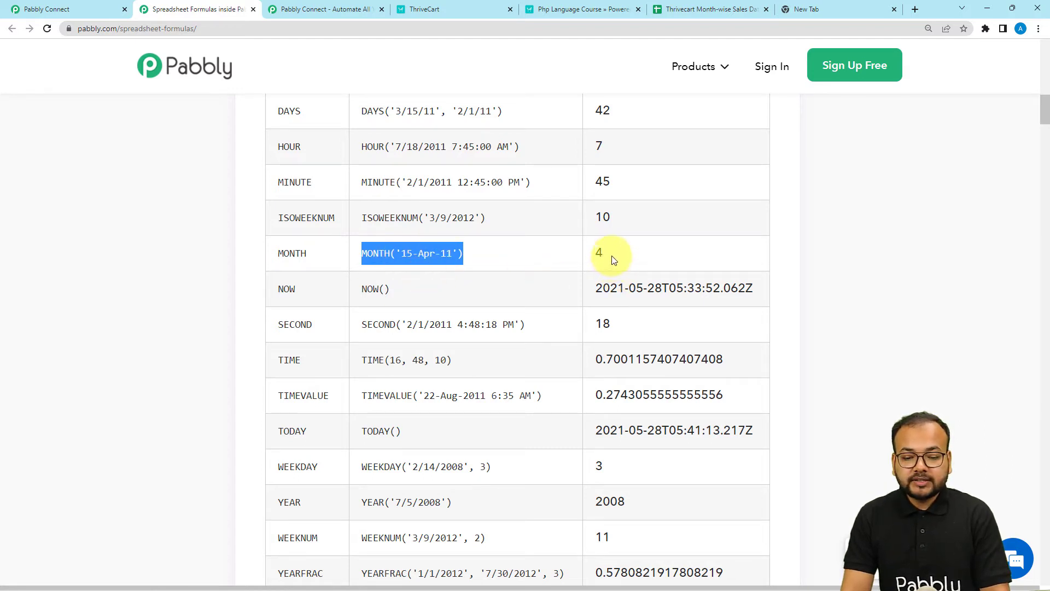
{"action": "left_click_drag", "start_coordinate": [613, 260], "coordinate": [598, 253]}
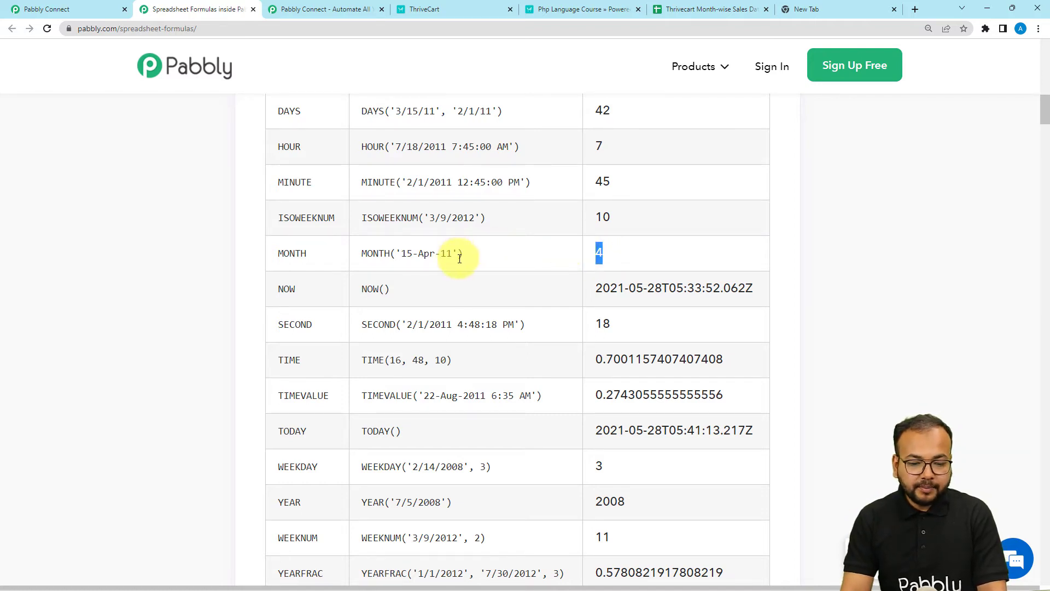
{"action": "left_click_drag", "start_coordinate": [462, 257], "coordinate": [365, 267]}
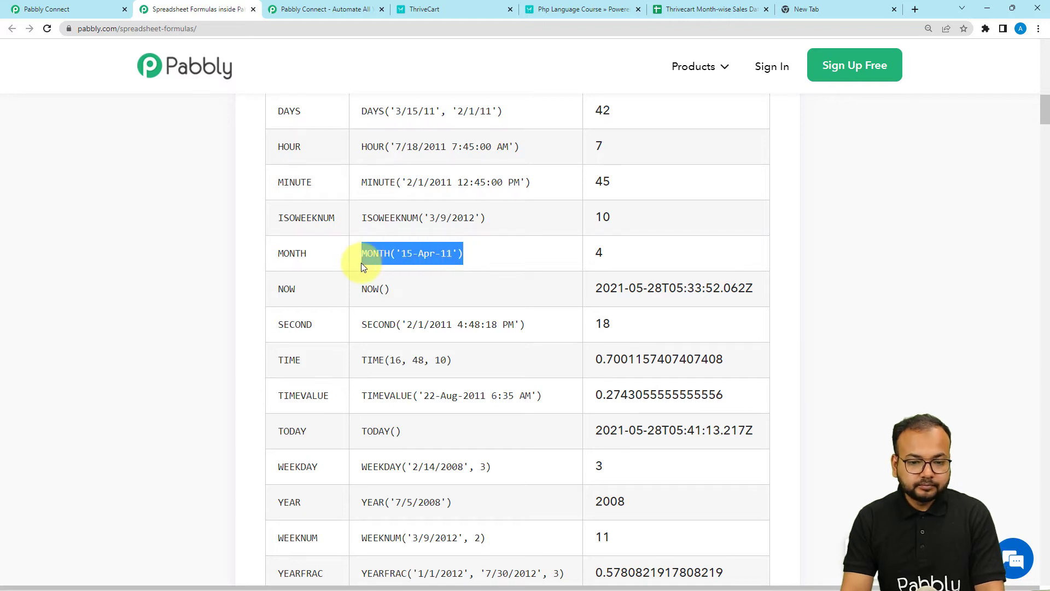
{"action": "left_click", "coordinate": [100, 15]}
{"action": "left_click", "coordinate": [338, 189]}
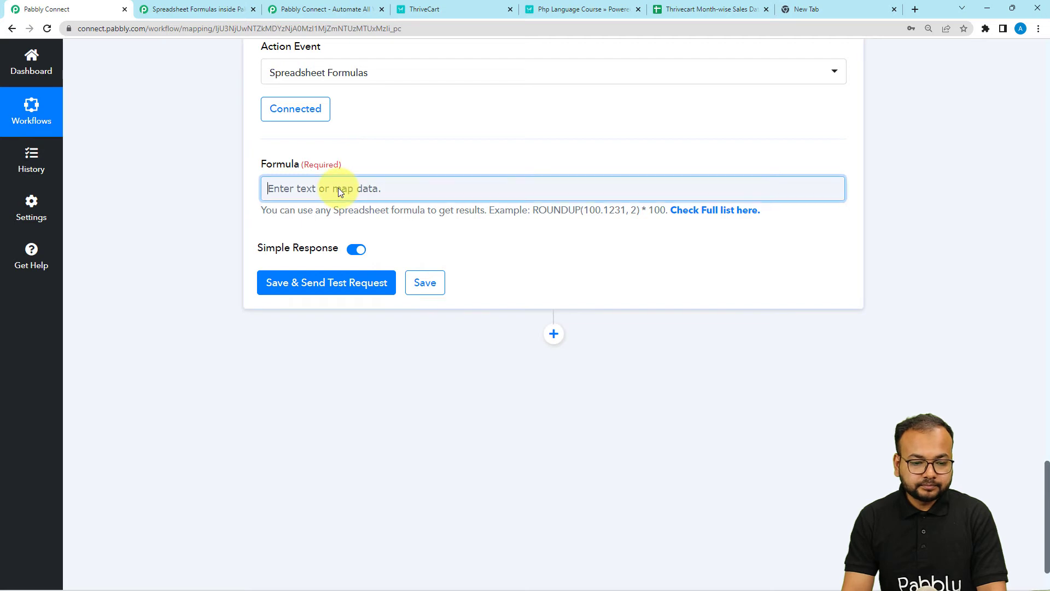
{"action": "key", "text": "ctrl+v"}
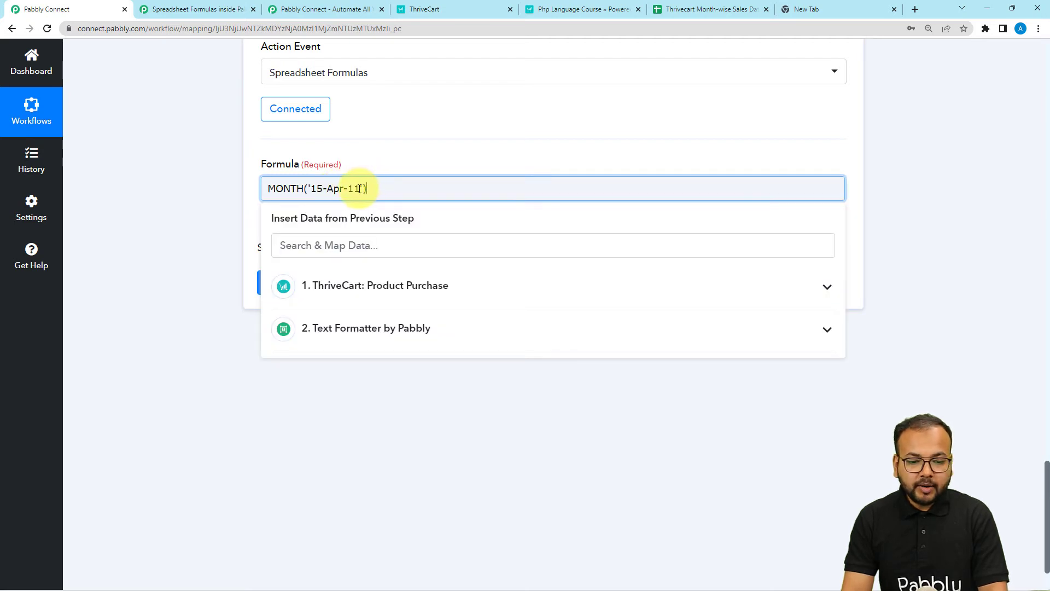
Step: Replace the example date inside MONTH('') with the Split Text step's Result (2023-05-22)
{"action": "key", "text": "BackSpace"}
{"action": "key", "text": "BackSpace"}
{"action": "key", "text": "BackSpace"}
{"action": "key", "text": "BackSpace"}
{"action": "key", "text": "BackSpace"}
{"action": "key", "text": "BackSpace"}
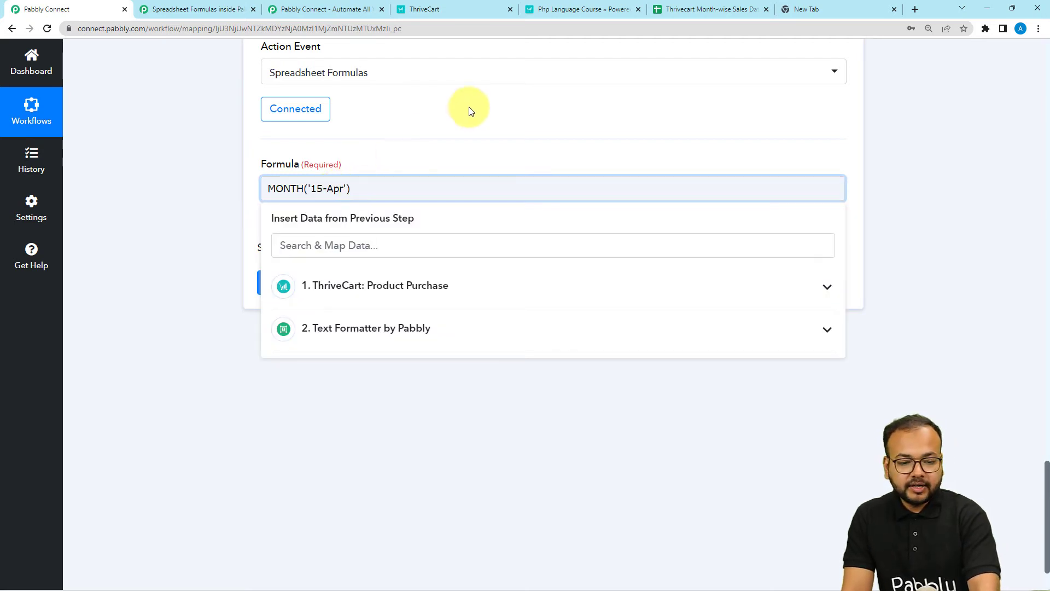
{"action": "key", "text": "BackSpace"}
{"action": "key", "text": "BackSpace"}
{"action": "key", "text": "BackSpace"}
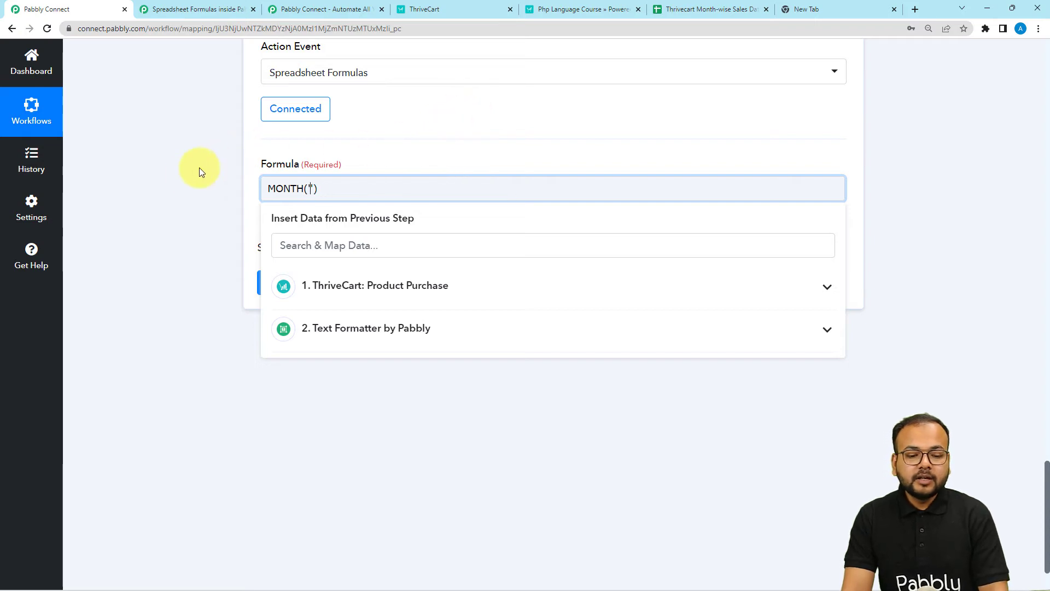
{"action": "scroll", "coordinate": [226, 235], "scroll_direction": "up", "scroll_amount": 9}
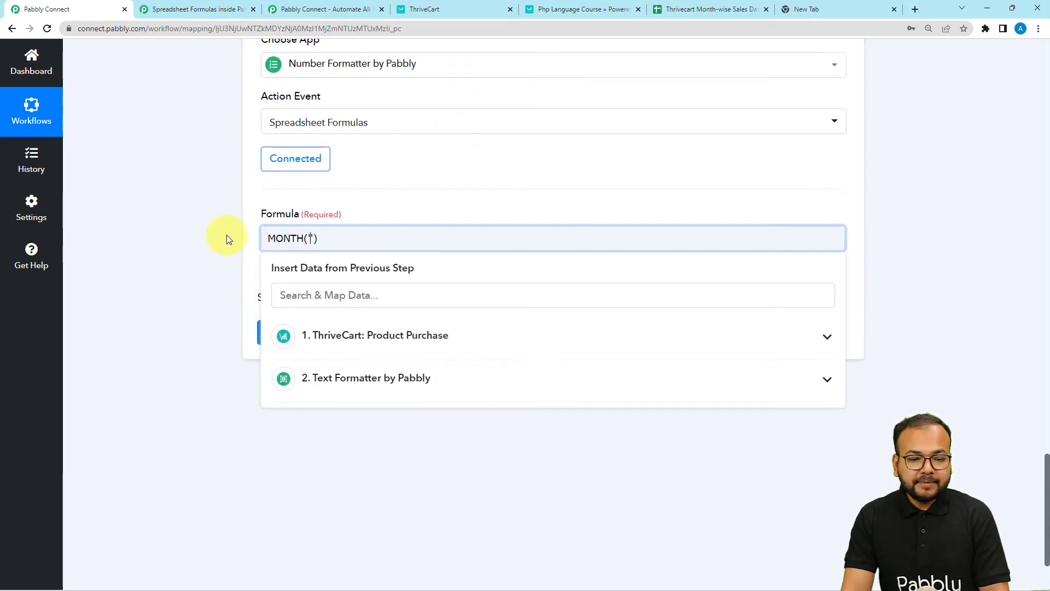
{"action": "left_click_drag", "start_coordinate": [625, 267], "coordinate": [511, 265]}
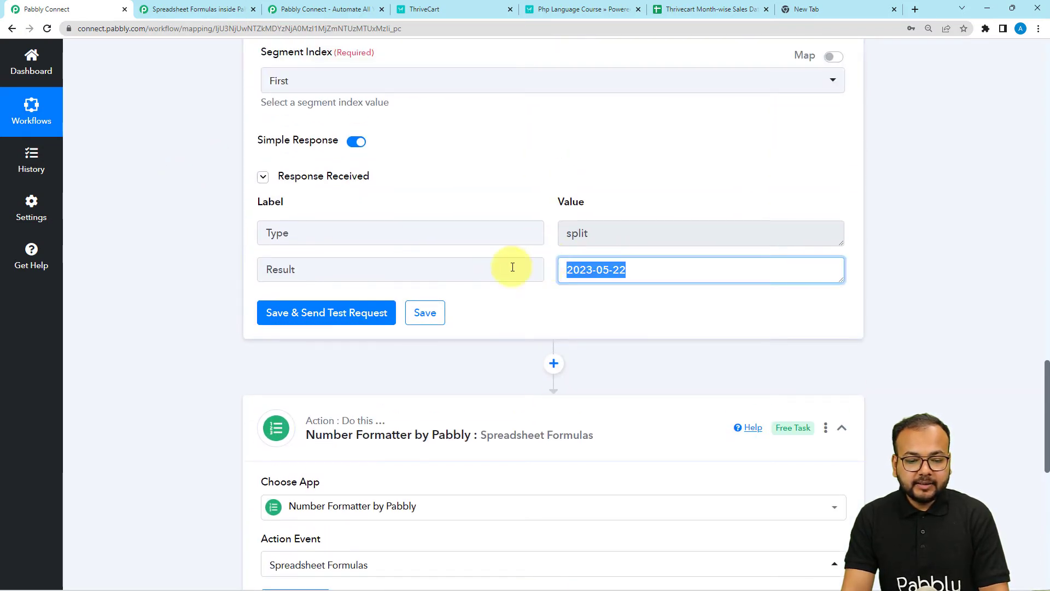
{"action": "left_click_drag", "start_coordinate": [296, 270], "coordinate": [205, 268]}
{"action": "scroll", "coordinate": [204, 268], "scroll_direction": "down", "scroll_amount": 8}
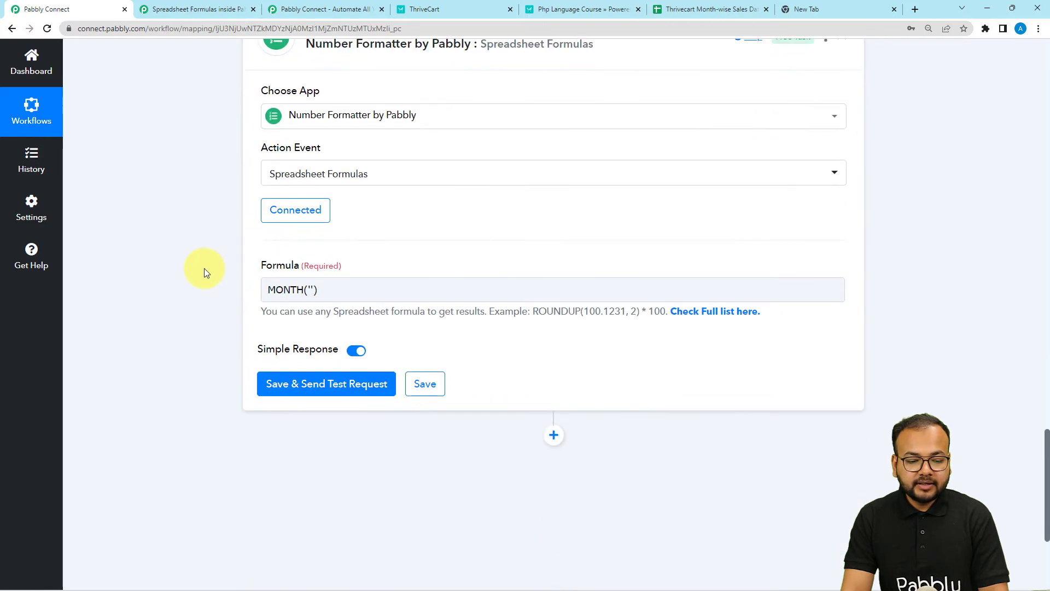
{"action": "left_click", "coordinate": [310, 244]}
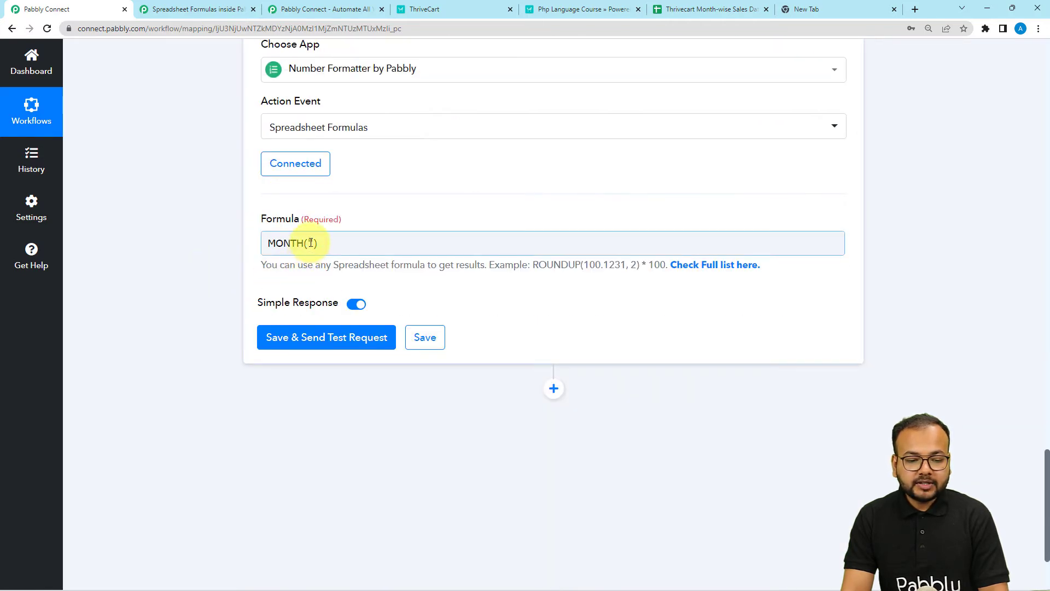
{"action": "scroll", "coordinate": [170, 238], "scroll_direction": "down", "scroll_amount": 2}
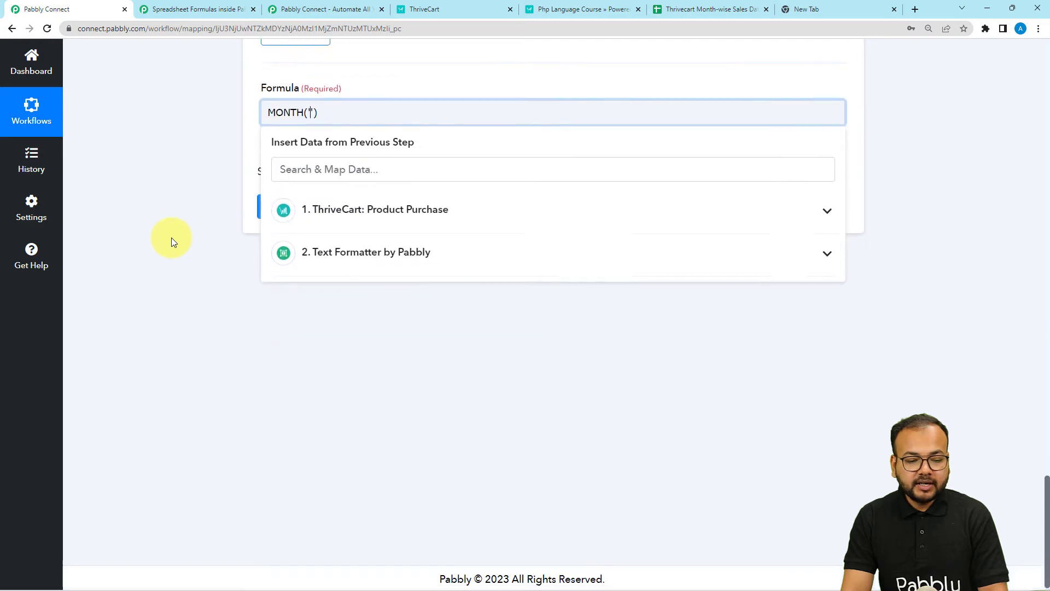
{"action": "left_click", "coordinate": [350, 262]}
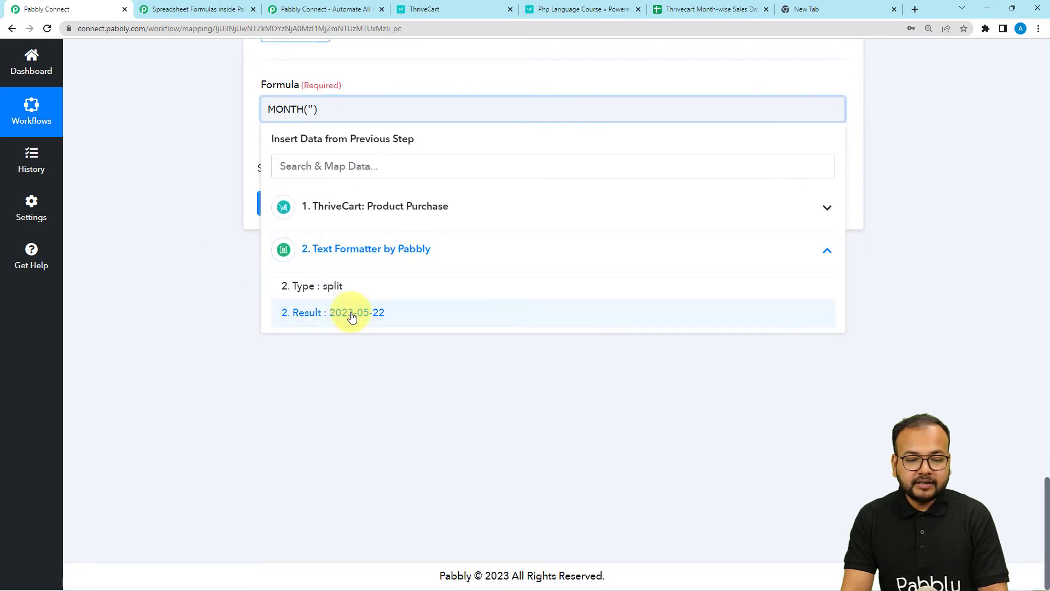
{"action": "left_click", "coordinate": [352, 316]}
Step: Save and test the month formula, confirming it returns 5
{"action": "left_click", "coordinate": [198, 182]}
{"action": "left_click", "coordinate": [282, 211]}
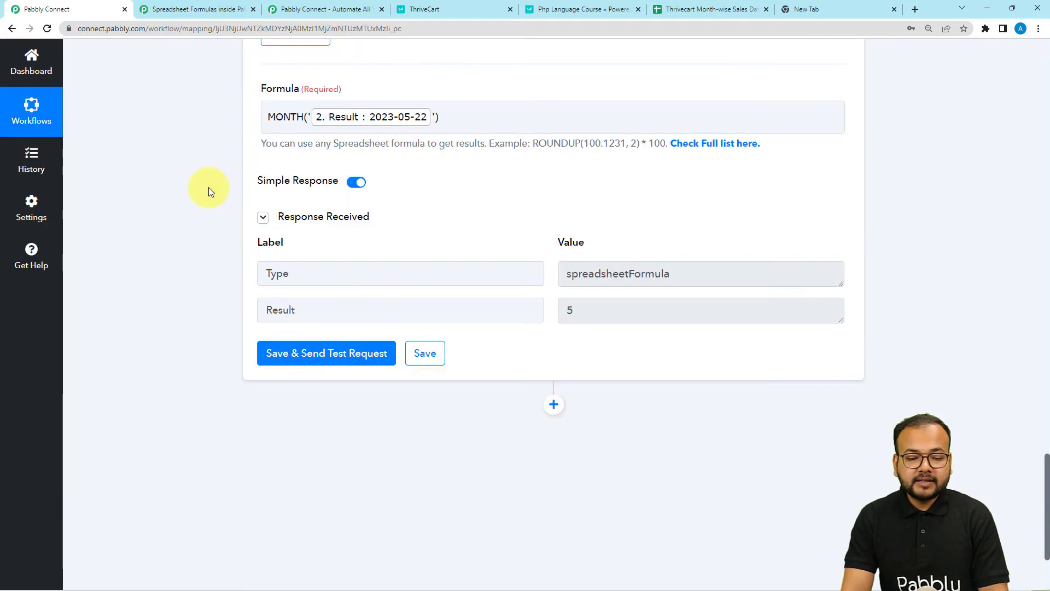
{"action": "scroll", "coordinate": [225, 262], "scroll_direction": "down", "scroll_amount": 2}
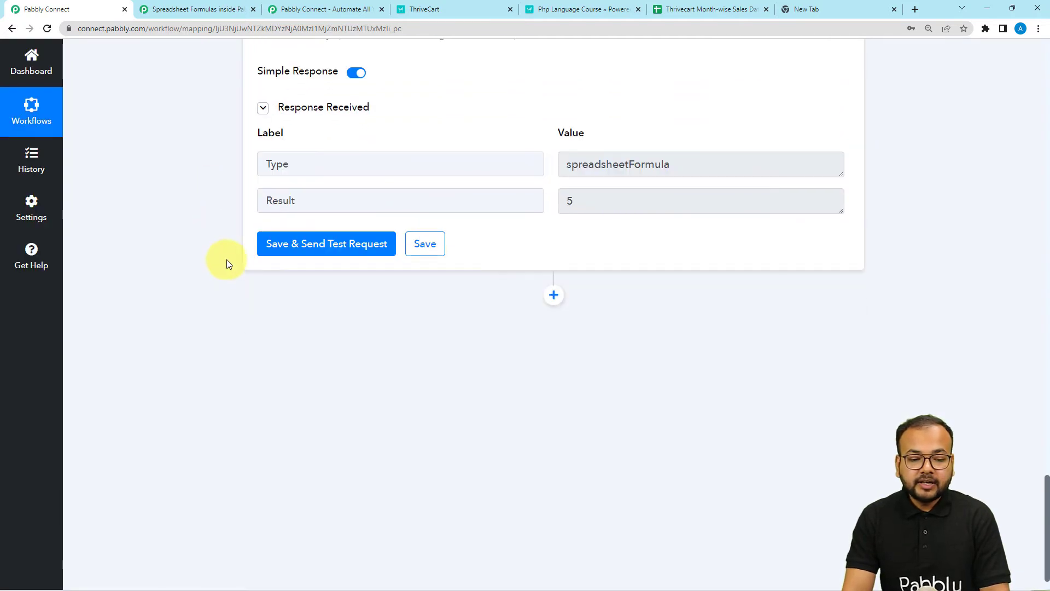
{"action": "double_click", "coordinate": [581, 201]}
{"action": "scroll", "coordinate": [521, 239], "scroll_direction": "up", "scroll_amount": 2}
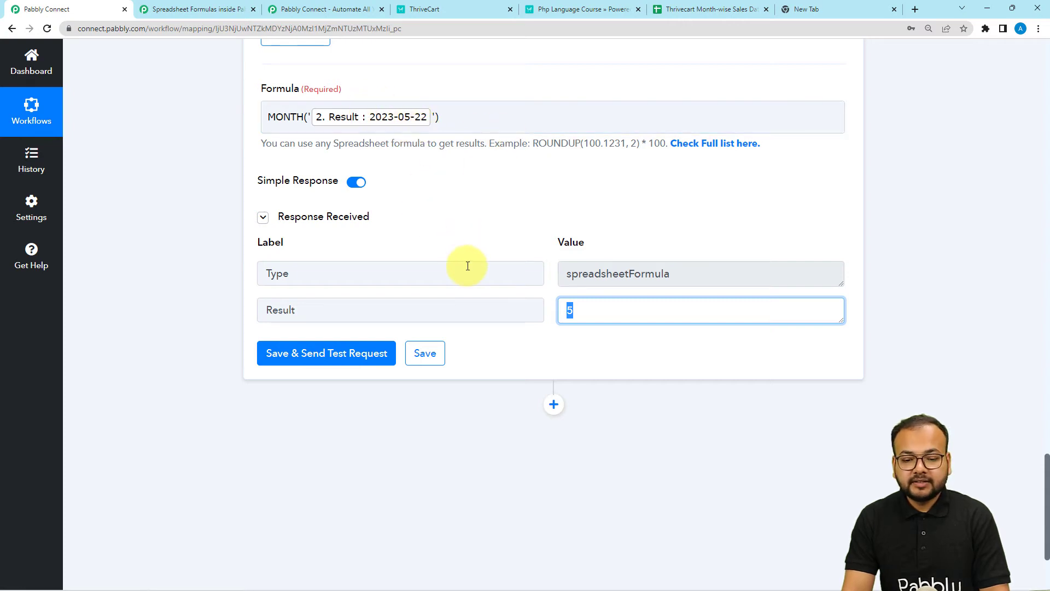
{"action": "scroll", "coordinate": [468, 266], "scroll_direction": "down", "scroll_amount": 2}
{"action": "left_click", "coordinate": [572, 229]}
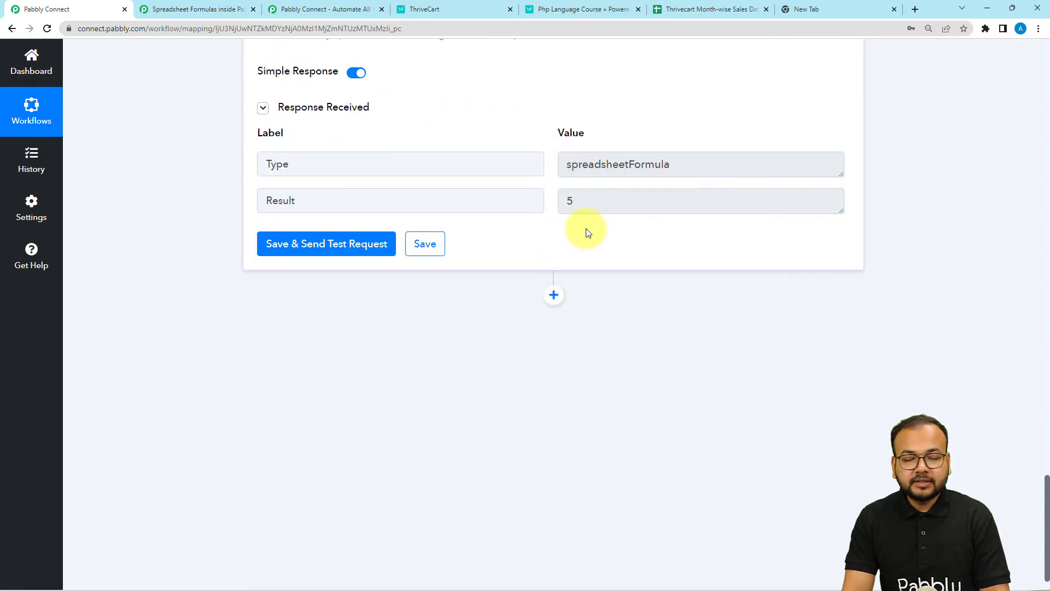
{"action": "scroll", "coordinate": [567, 216], "scroll_direction": "down", "scroll_amount": 1}
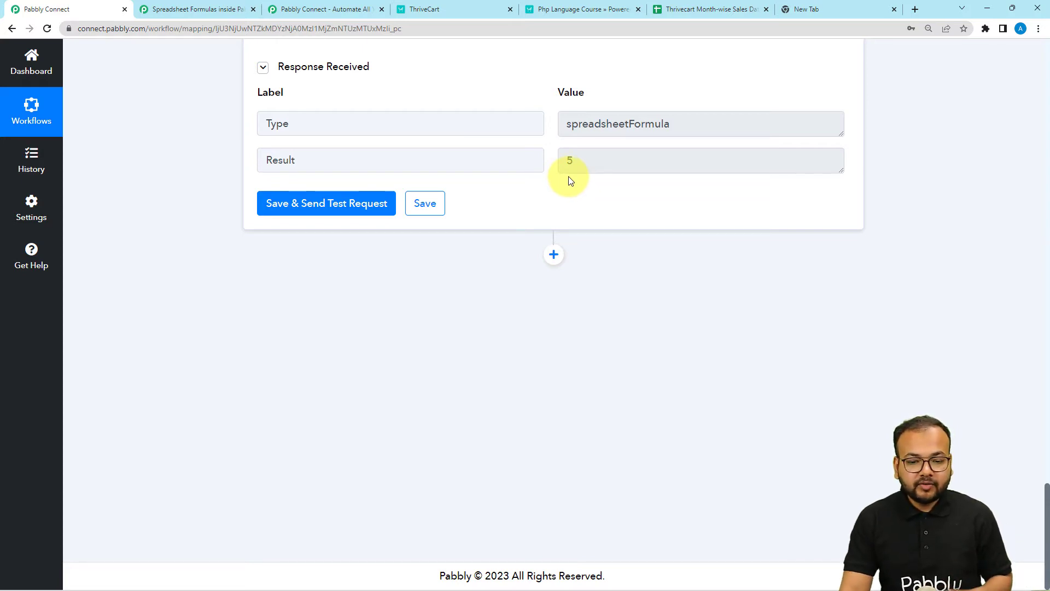
Step: Add a step after the Number Formatter using the Lookup Table app, found by searching 'loo'
{"action": "left_click", "coordinate": [554, 254]}
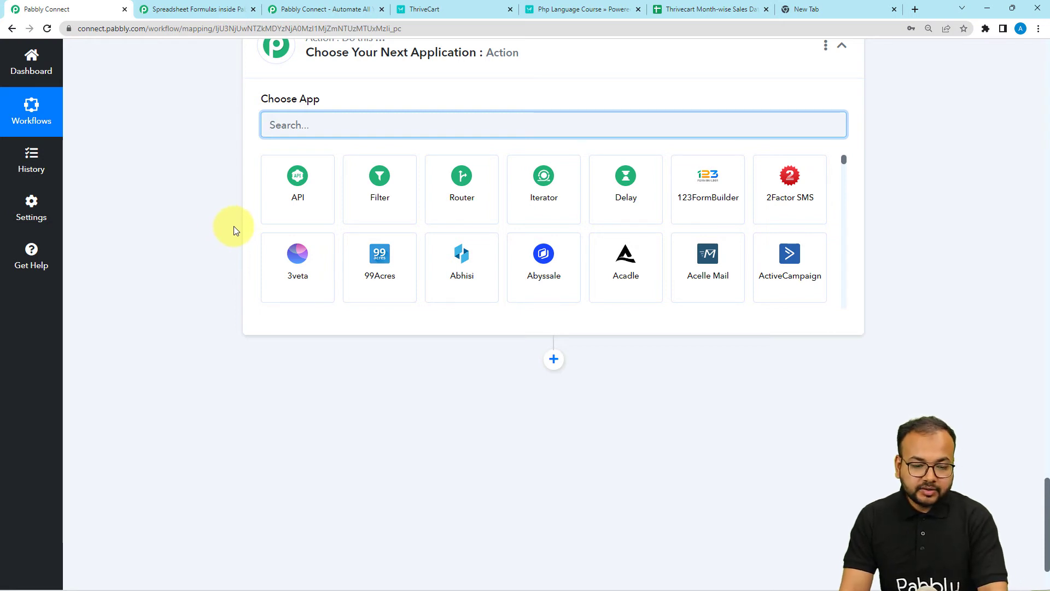
{"action": "type", "text": "loo"}
{"action": "left_click", "coordinate": [317, 217]}
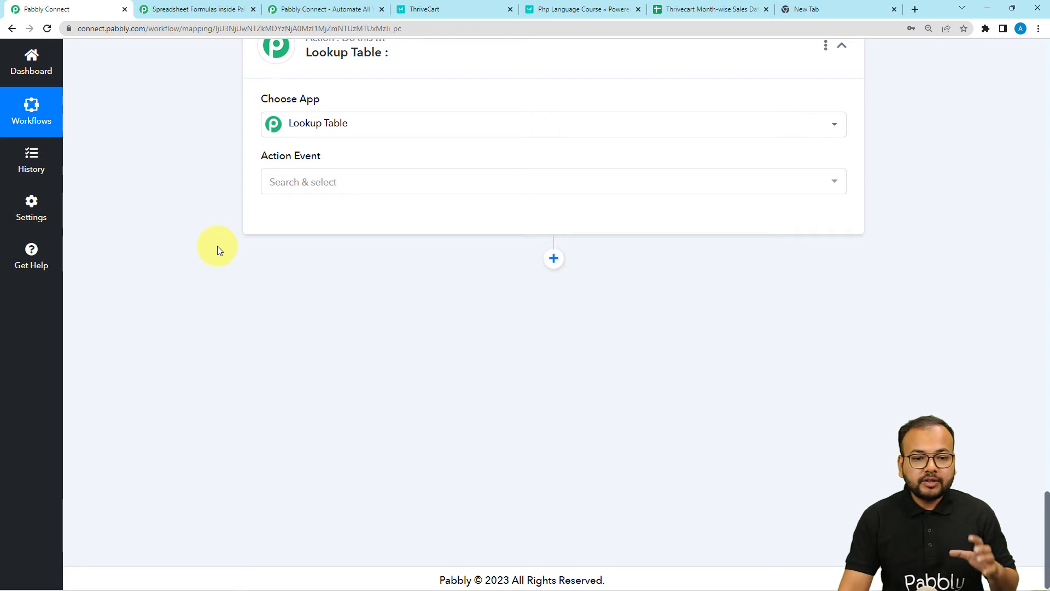
{"action": "scroll", "coordinate": [217, 245], "scroll_direction": "up", "scroll_amount": 4}
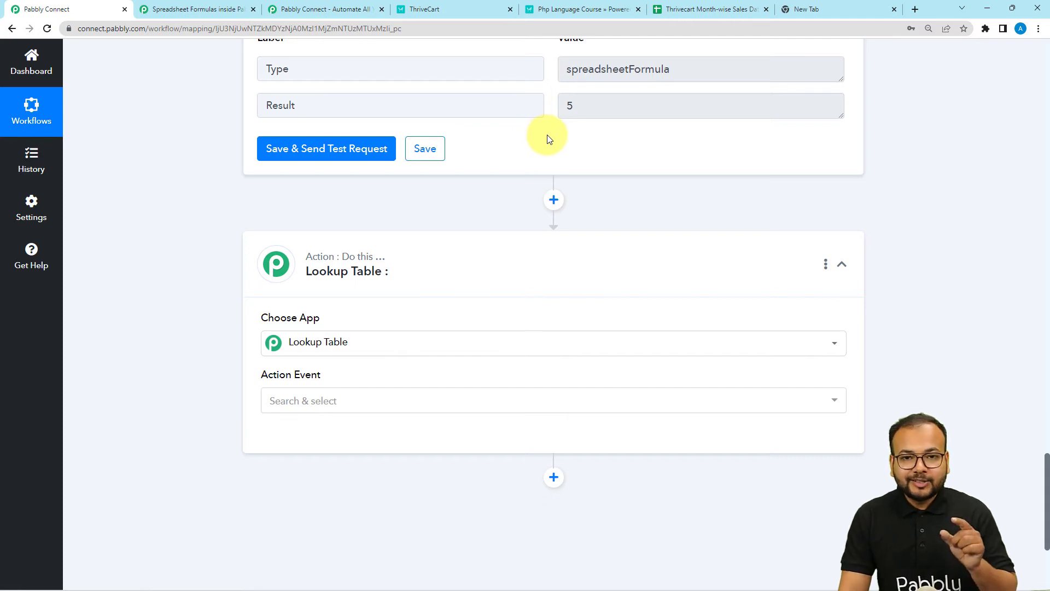
{"action": "scroll", "coordinate": [547, 138], "scroll_direction": "down", "scroll_amount": 4}
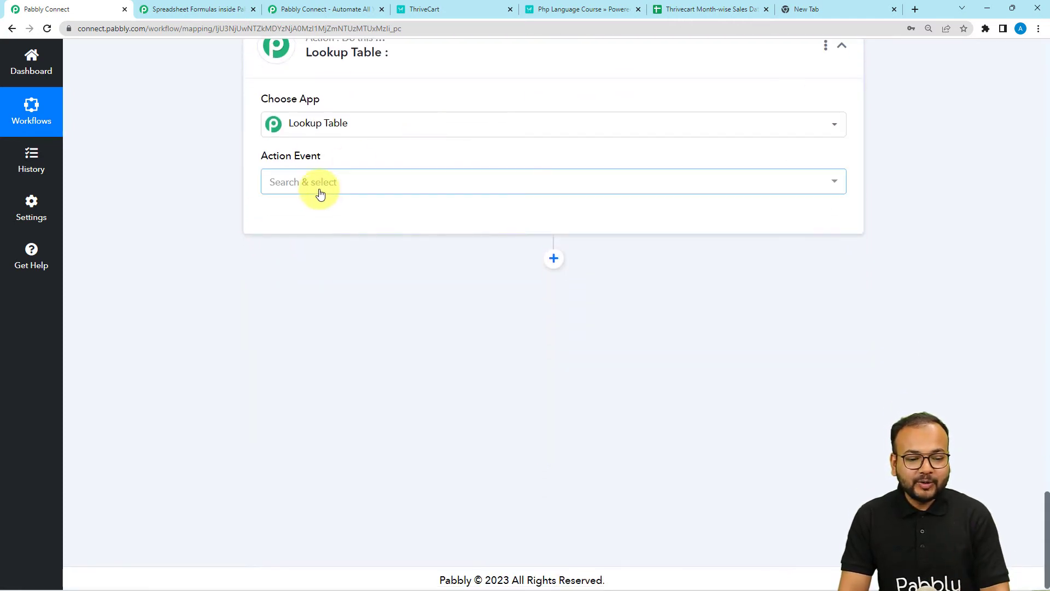
Step: Choose Lookup Table as the action event, connect it, and begin on the first Label field
{"action": "left_click", "coordinate": [321, 195]}
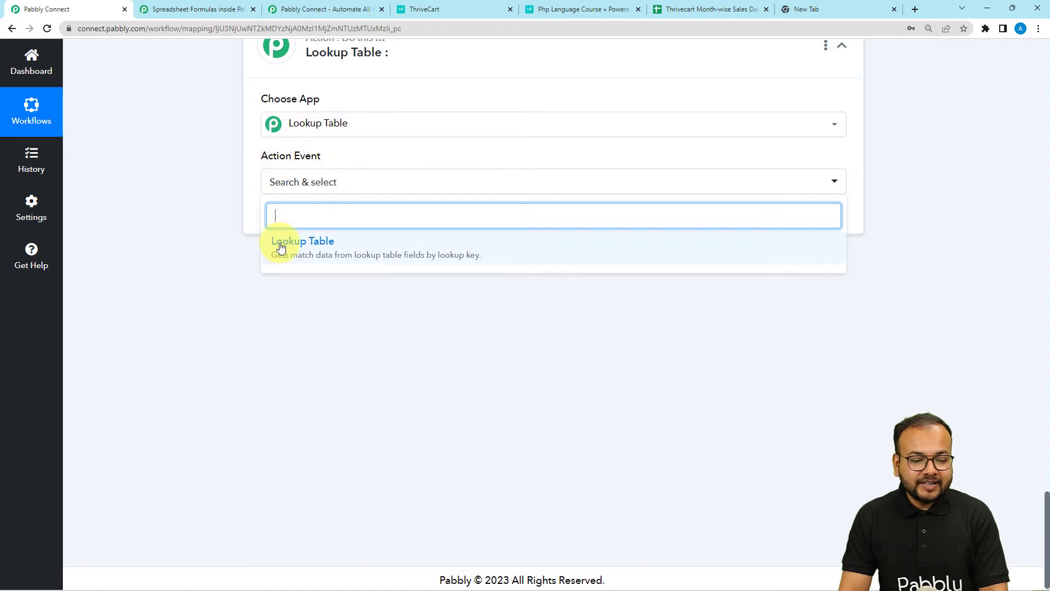
{"action": "left_click", "coordinate": [279, 190]}
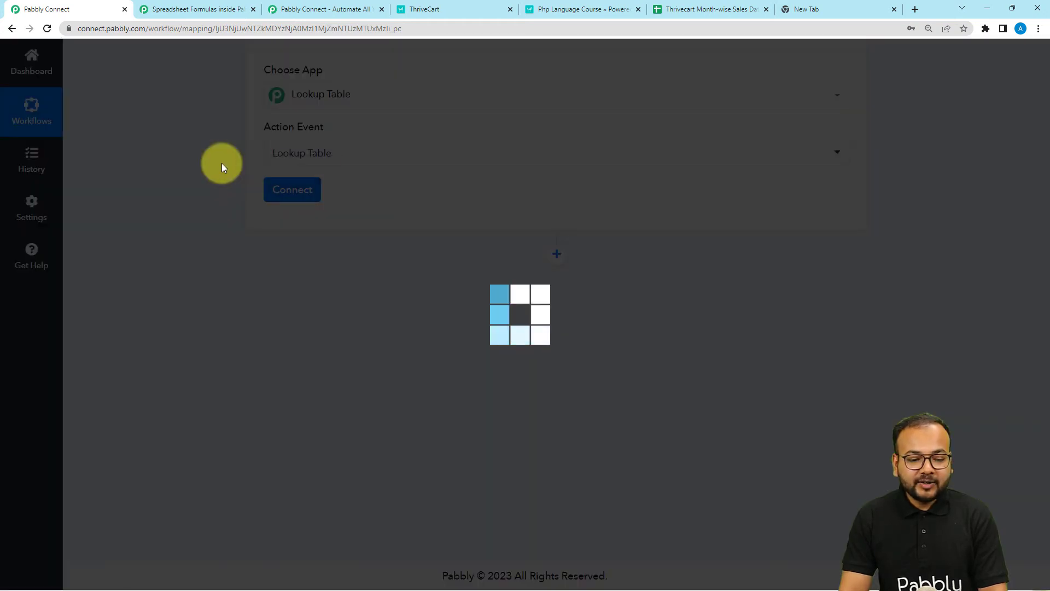
{"action": "scroll", "coordinate": [222, 168], "scroll_direction": "down", "scroll_amount": 2}
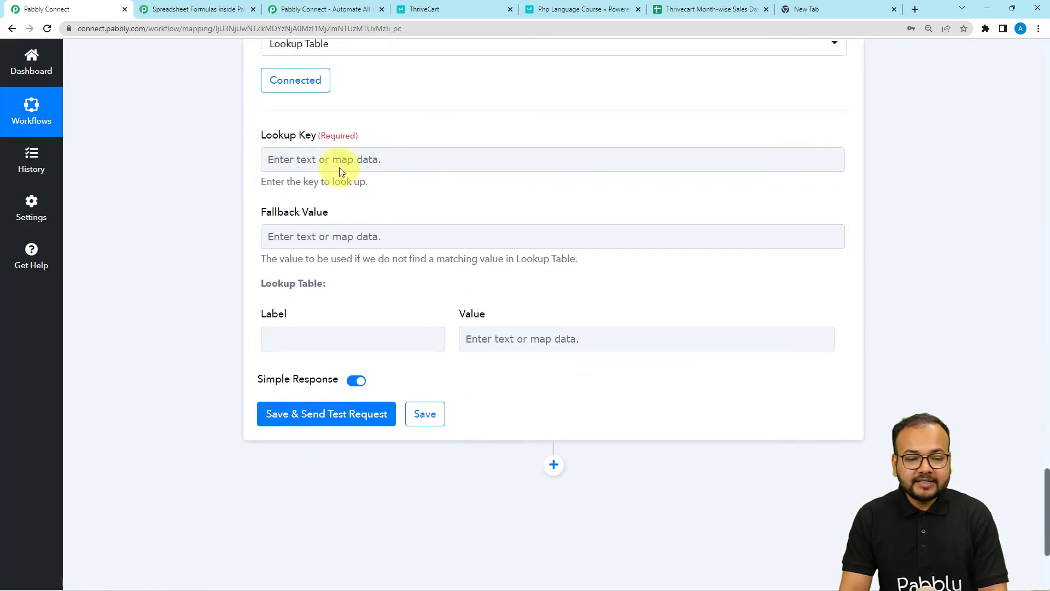
{"action": "scroll", "coordinate": [215, 169], "scroll_direction": "up", "scroll_amount": 8}
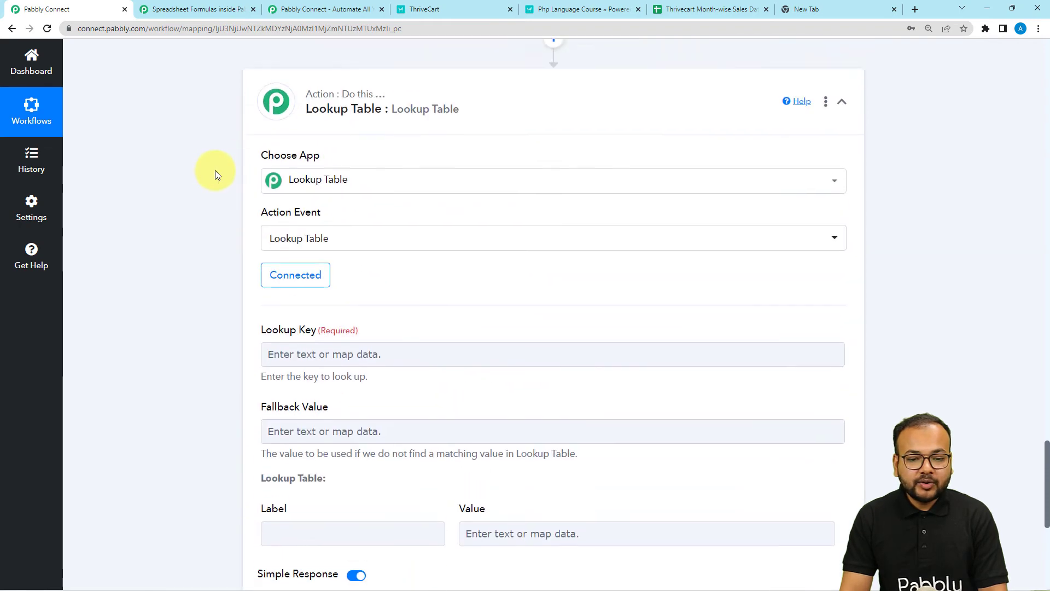
{"action": "double_click", "coordinate": [294, 181]}
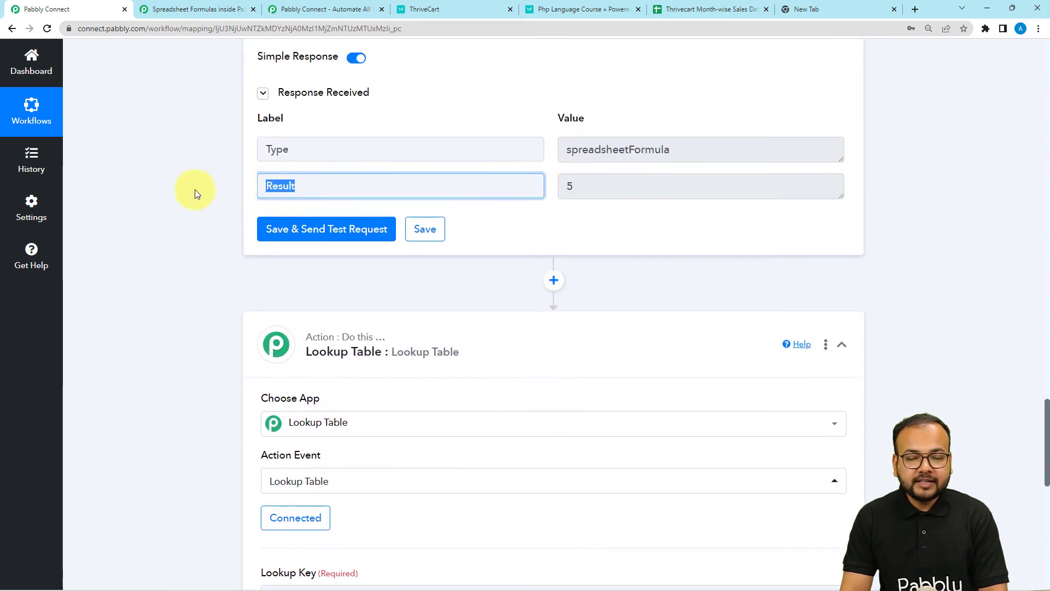
{"action": "scroll", "coordinate": [193, 189], "scroll_direction": "down", "scroll_amount": 2}
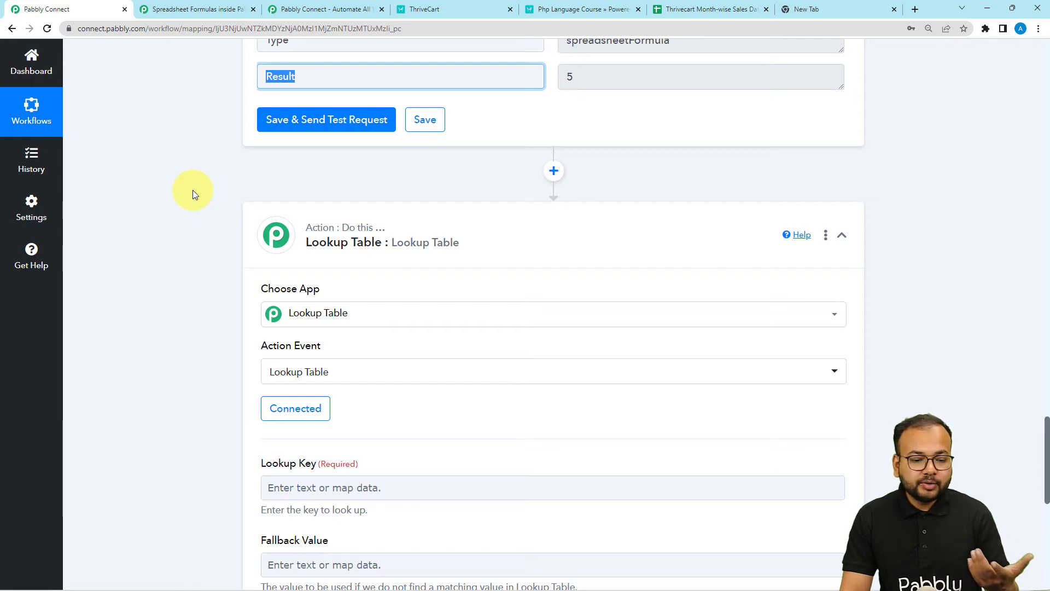
{"action": "scroll", "coordinate": [193, 189], "scroll_direction": "down", "scroll_amount": 6}
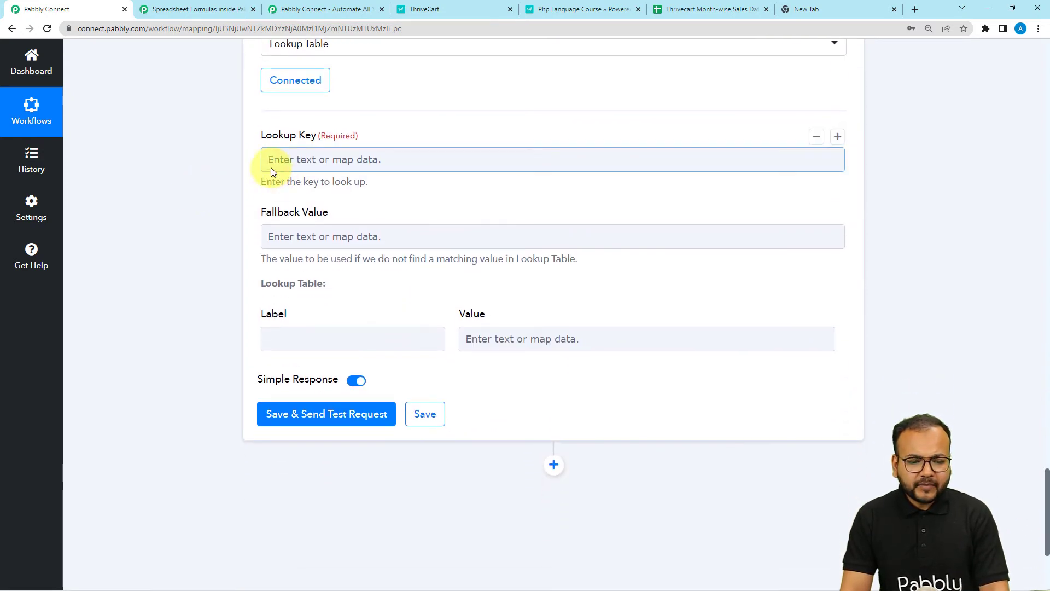
{"action": "scroll", "coordinate": [313, 158], "scroll_direction": "down", "scroll_amount": 2}
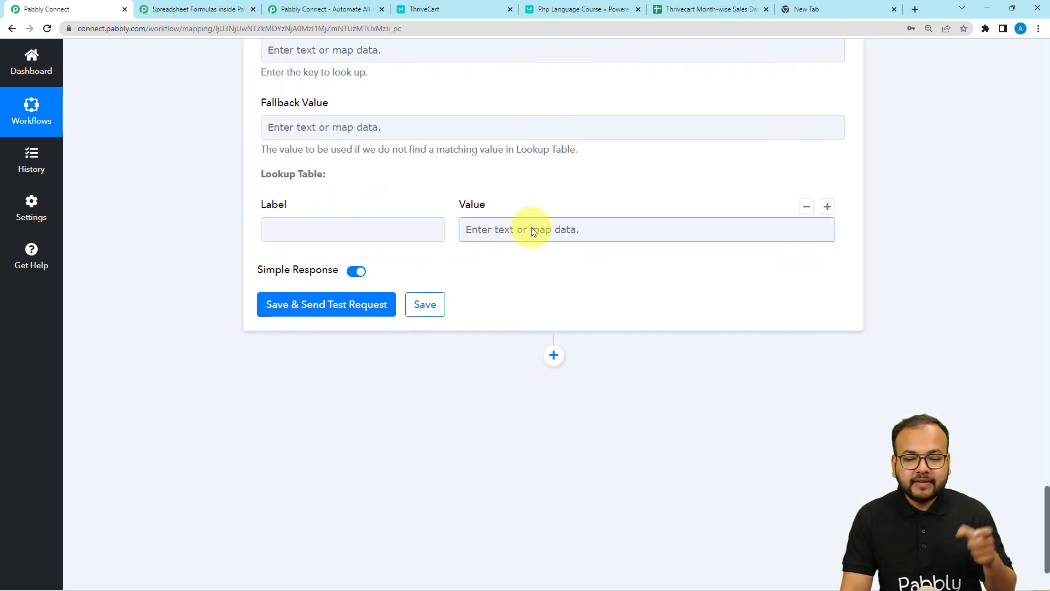
{"action": "scroll", "coordinate": [465, 219], "scroll_direction": "up", "scroll_amount": 1}
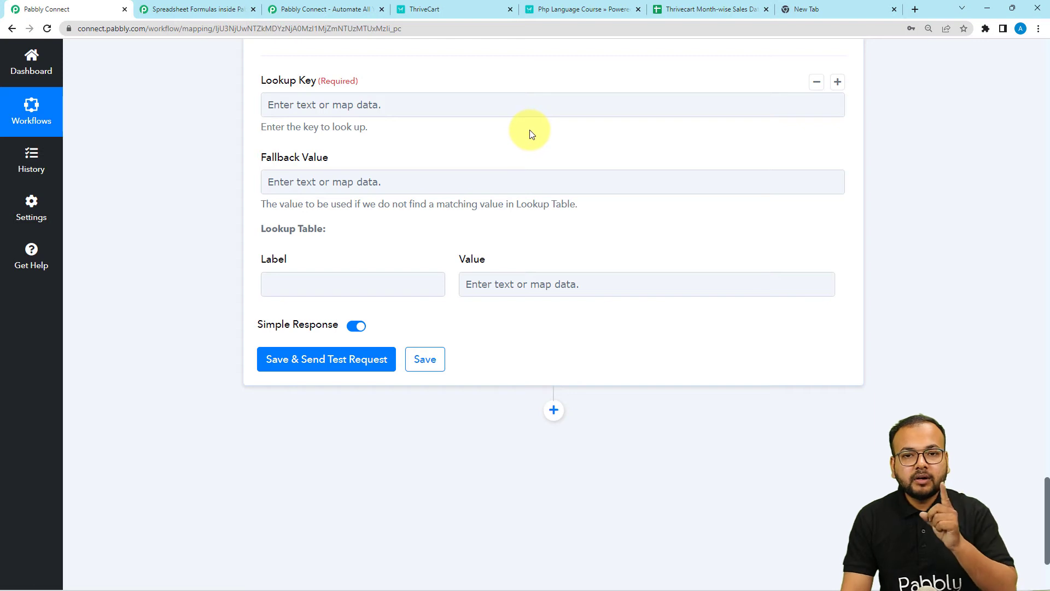
{"action": "left_click", "coordinate": [363, 292]}
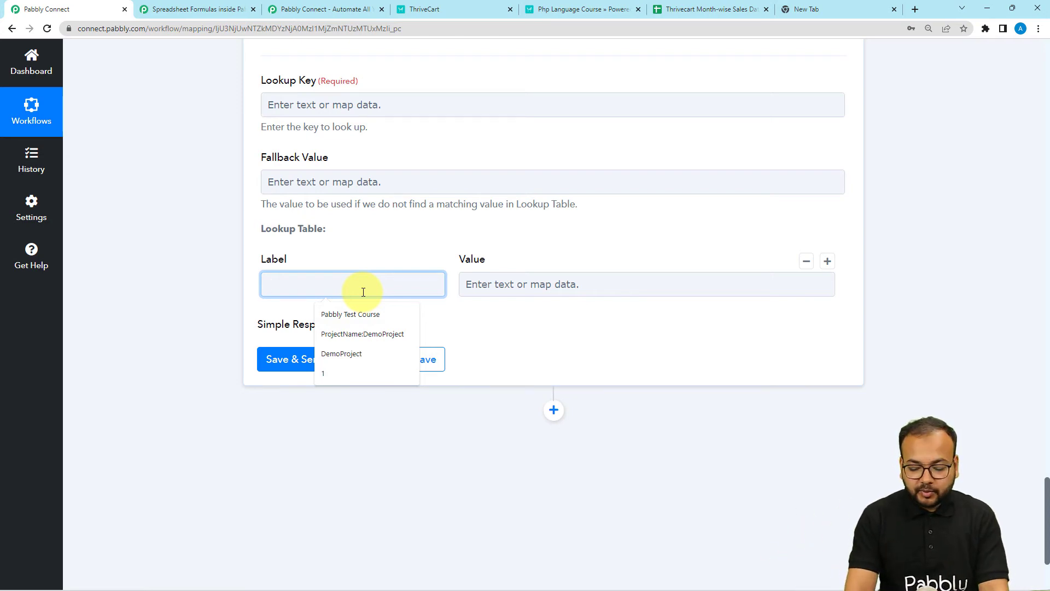
Step: Map lookup labels 1 to January and 2 to February
{"action": "type", "text": "1"}
{"action": "left_click", "coordinate": [519, 289]}
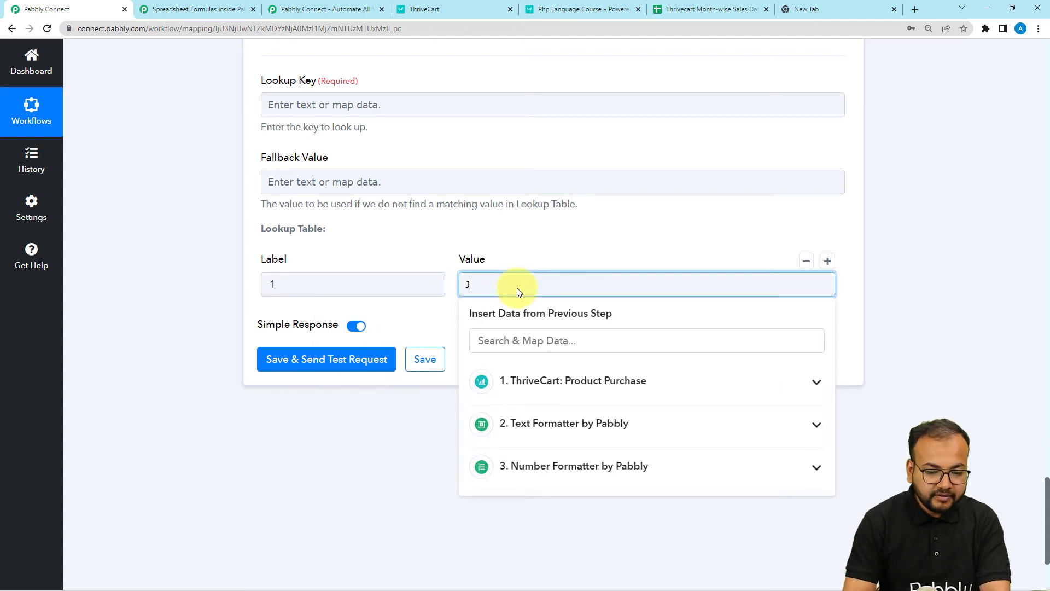
{"action": "type", "text": "Januar"}
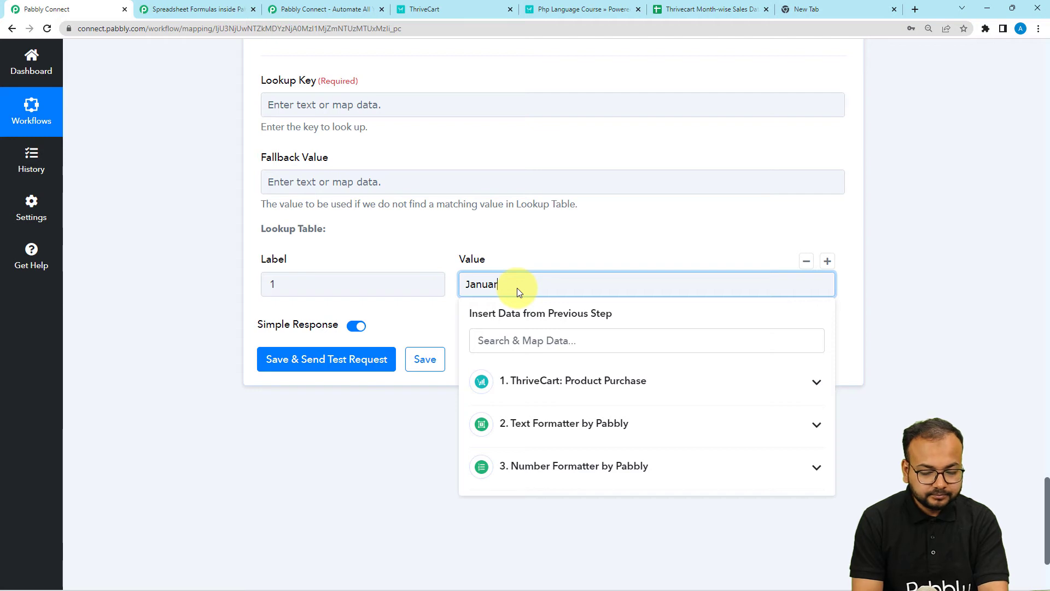
{"action": "type", "text": "y"}
{"action": "left_click", "coordinate": [438, 307]}
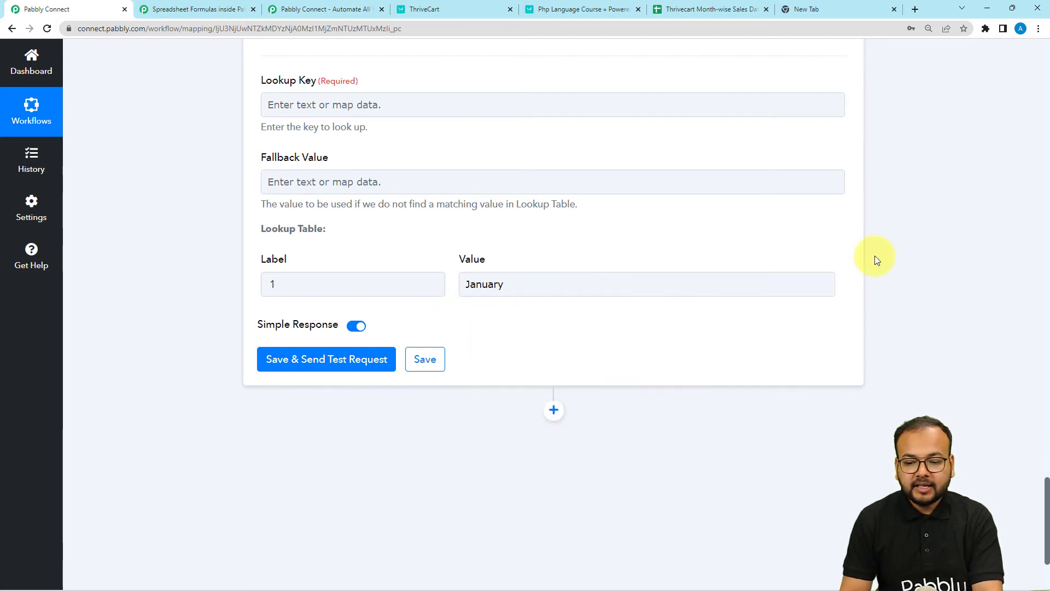
{"action": "left_click", "coordinate": [829, 267]}
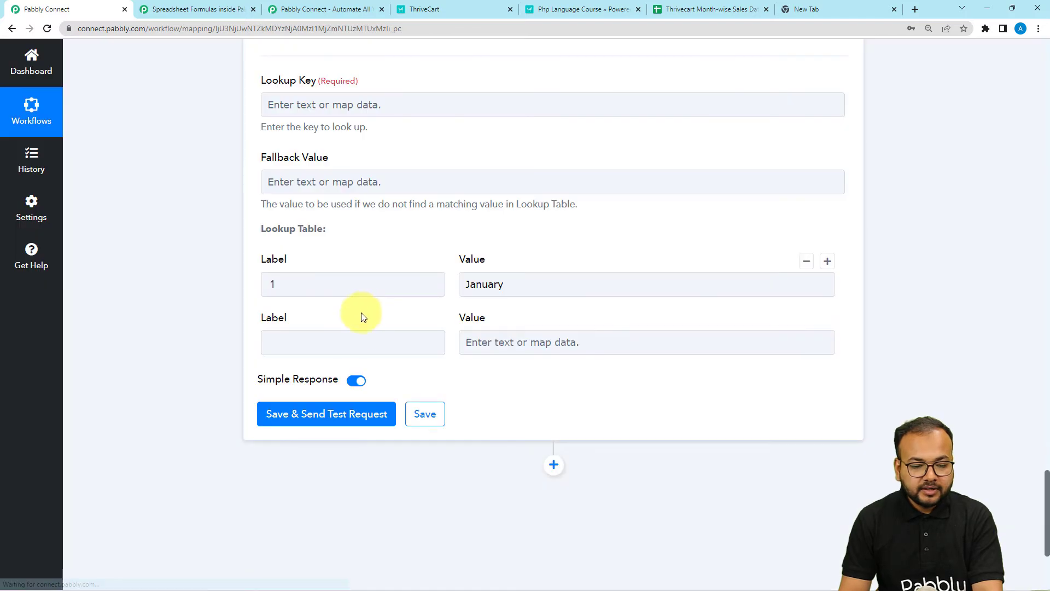
{"action": "left_click", "coordinate": [354, 342]}
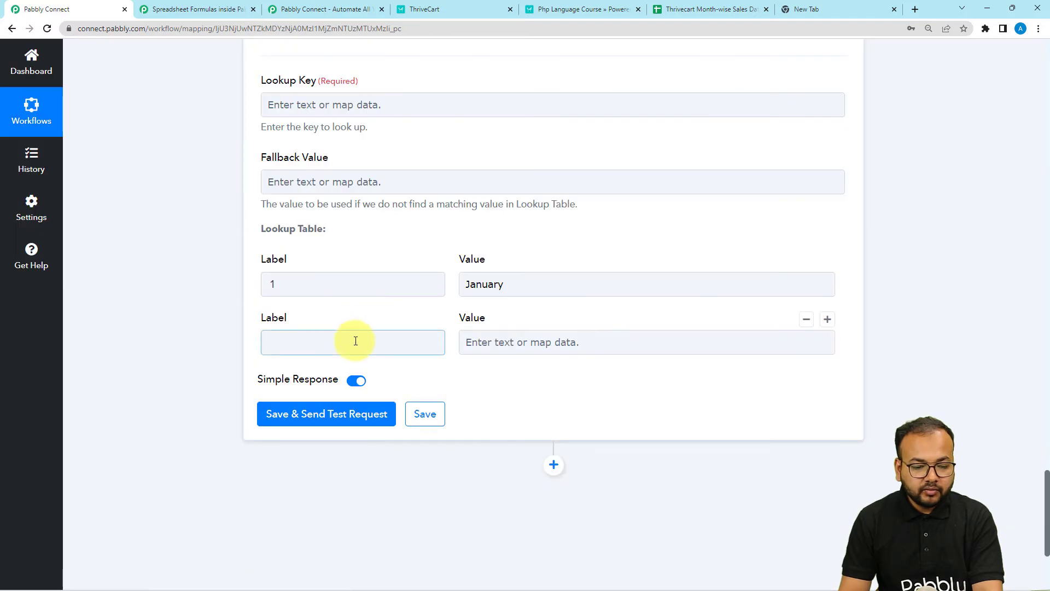
{"action": "type", "text": "2"}
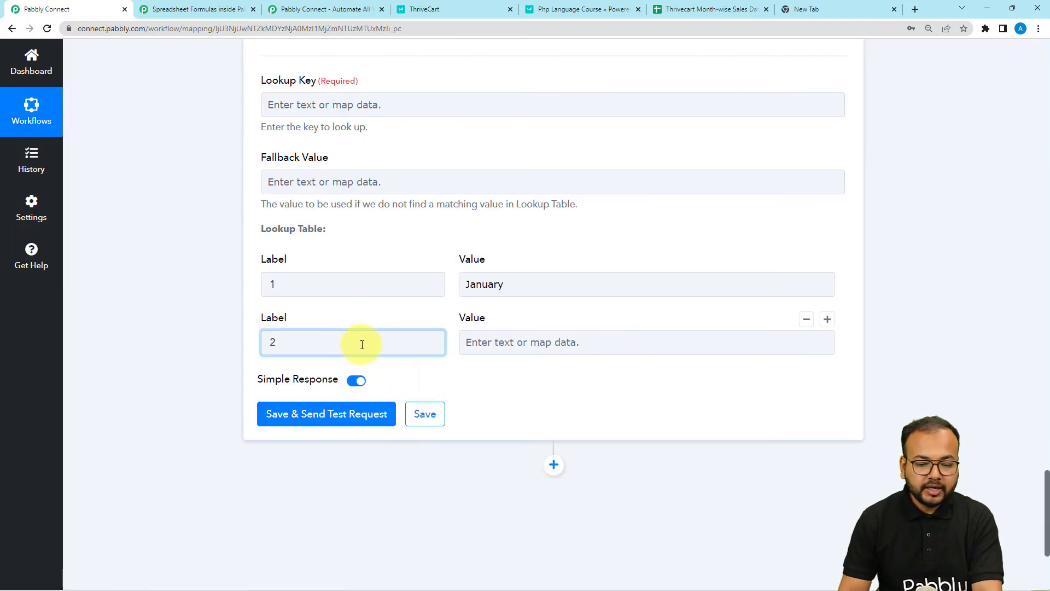
{"action": "left_click", "coordinate": [495, 342]}
{"action": "type", "text": "Fe"}
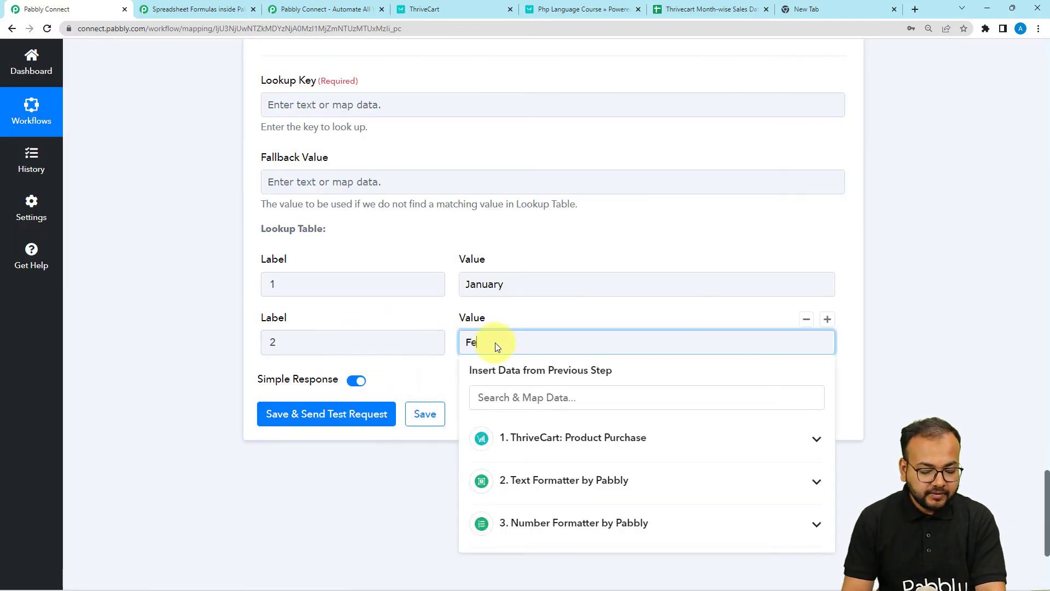
{"action": "type", "text": "bruar"}
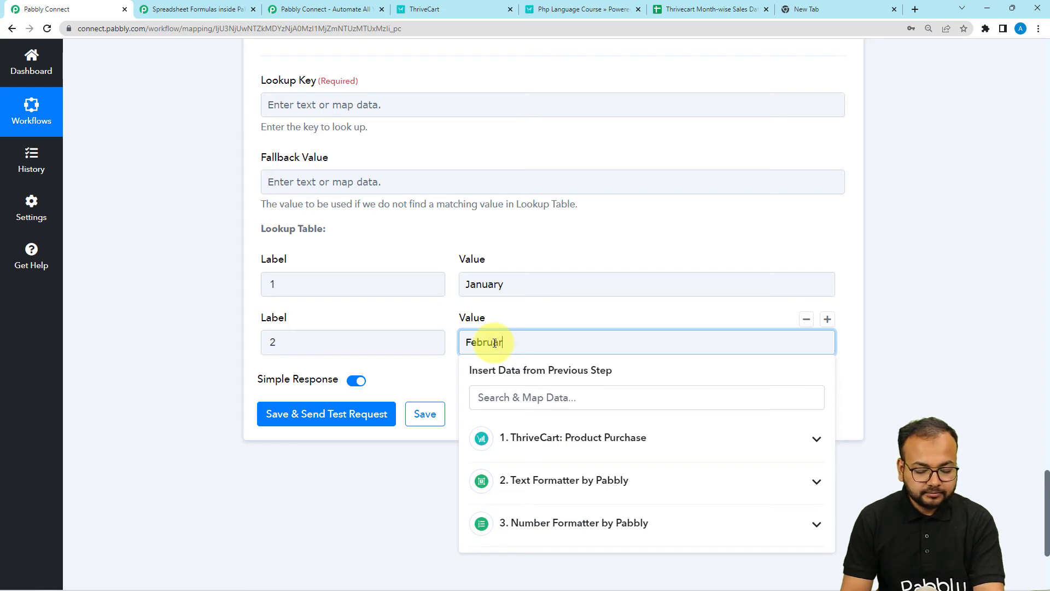
{"action": "type", "text": "y"}
{"action": "left_click", "coordinate": [437, 375]}
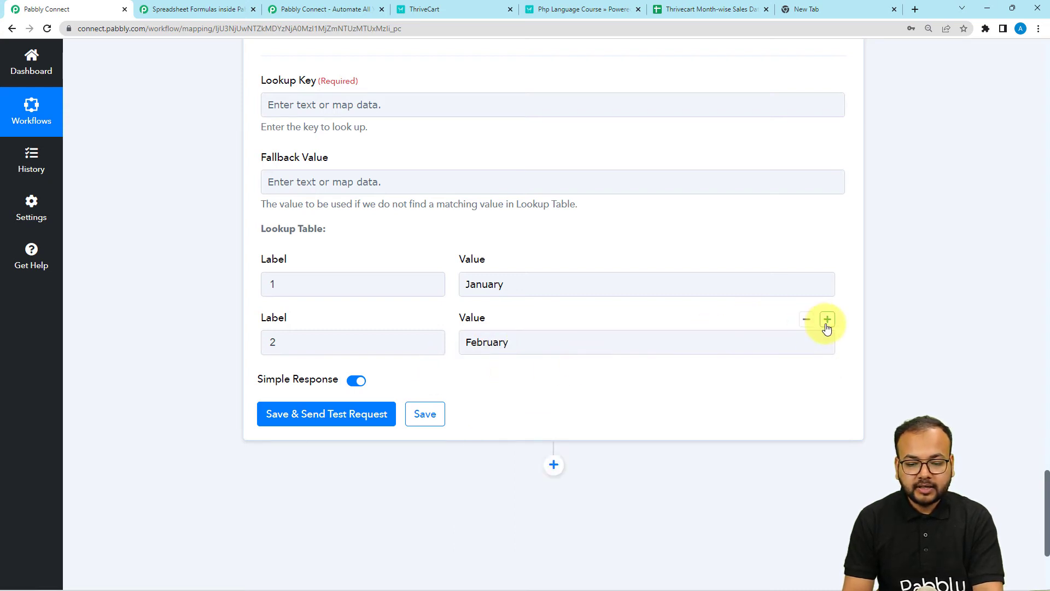
Step: Add more month rows, checking names against the spreadsheet's month sheets and the formula result 5
{"action": "left_click", "coordinate": [827, 319]}
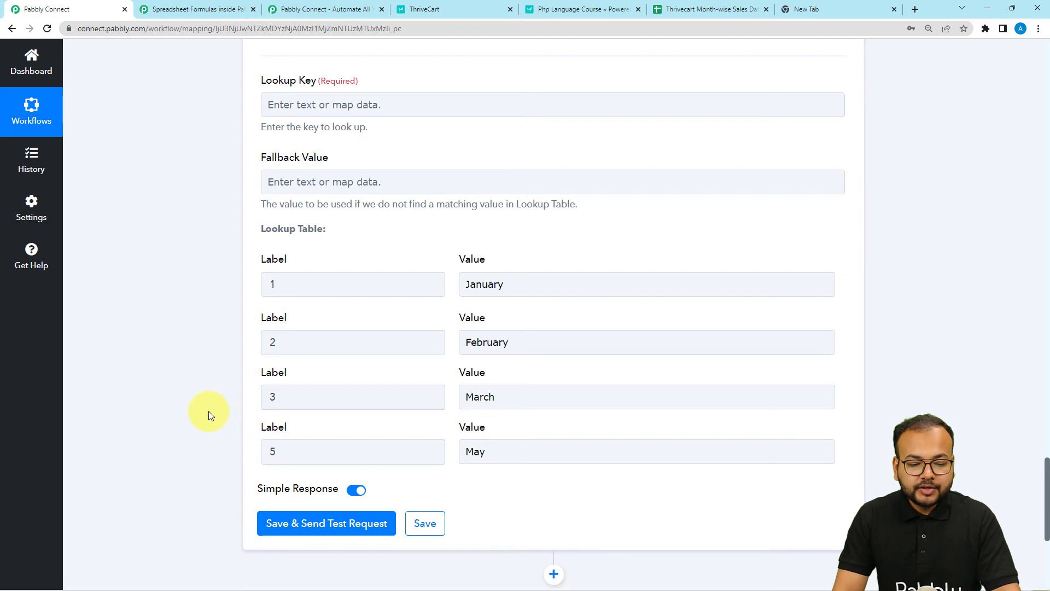
{"action": "mouse_move", "coordinate": [277, 284]}
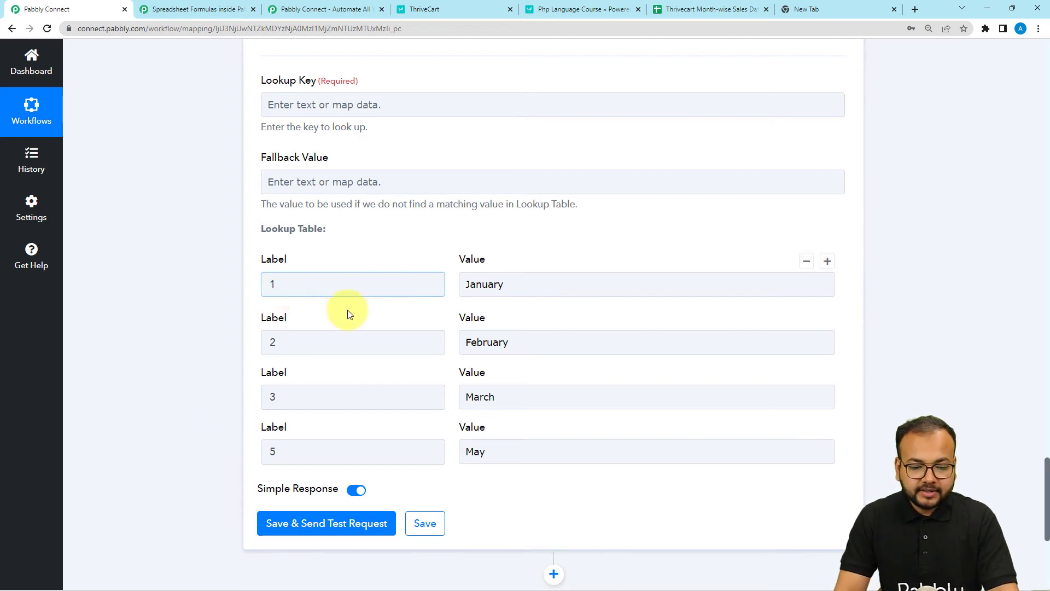
{"action": "left_click", "coordinate": [503, 286]}
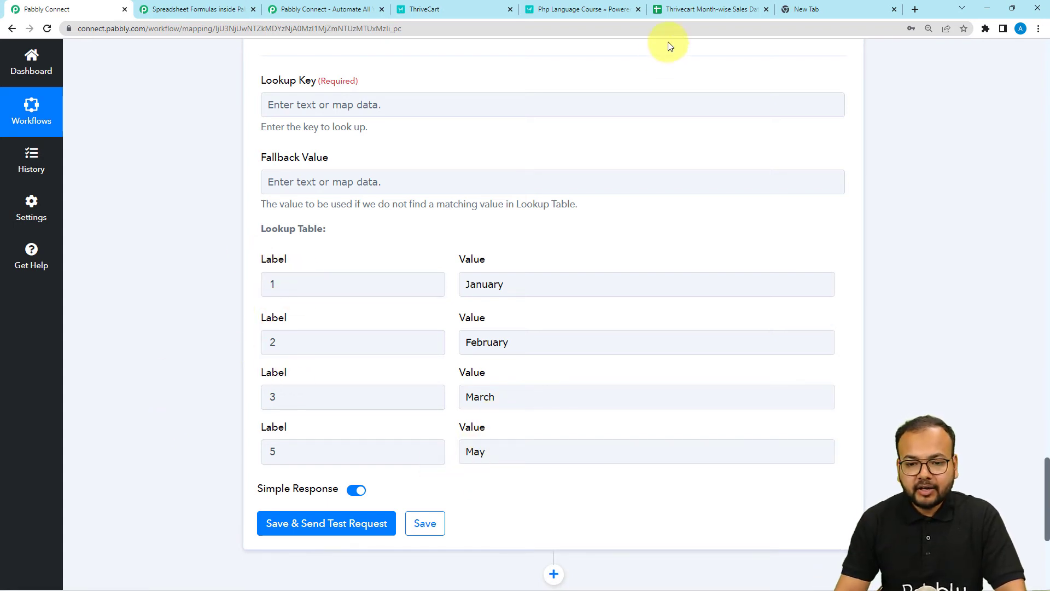
{"action": "left_click", "coordinate": [688, 10]}
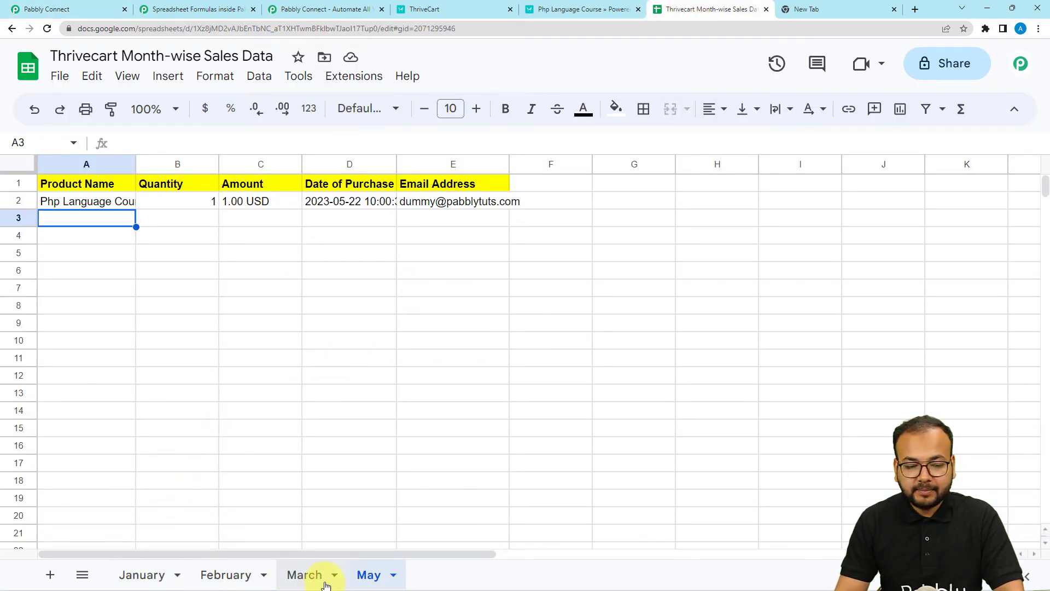
{"action": "left_click", "coordinate": [61, 10]}
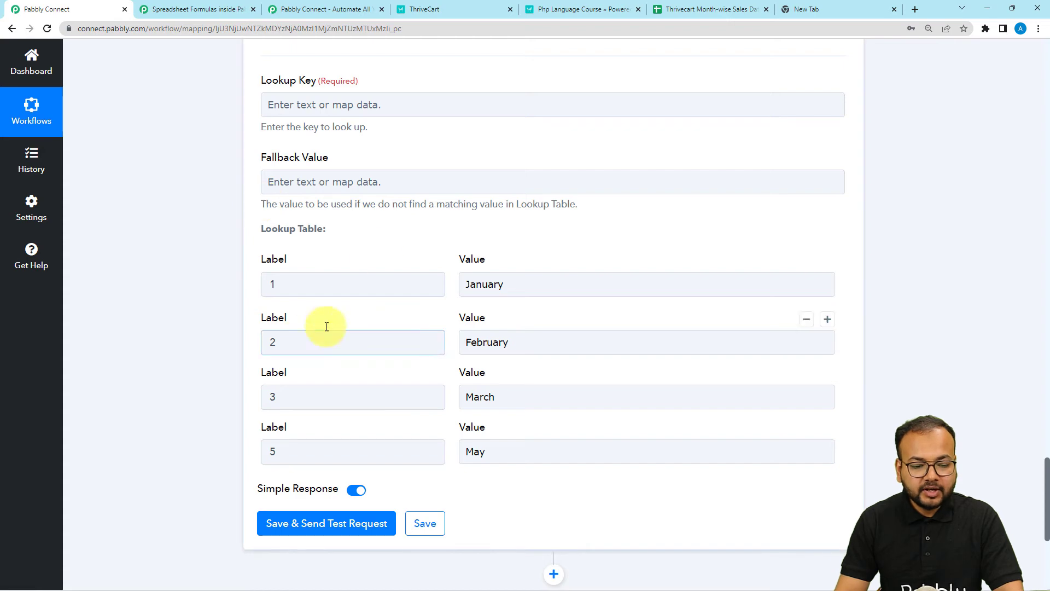
{"action": "scroll", "coordinate": [154, 375], "scroll_direction": "up", "scroll_amount": 1}
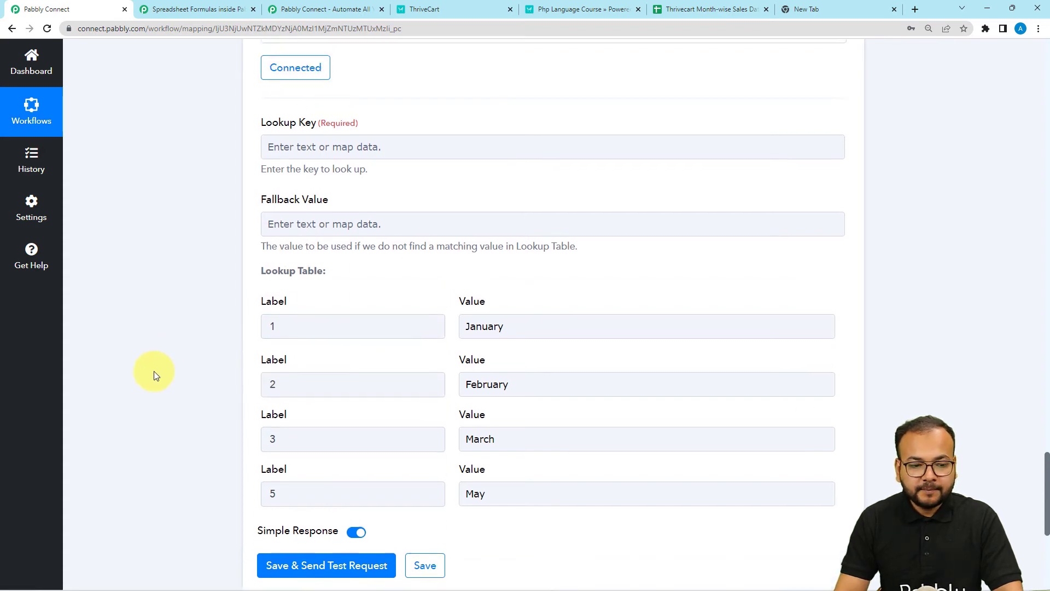
{"action": "scroll", "coordinate": [153, 371], "scroll_direction": "up", "scroll_amount": 10}
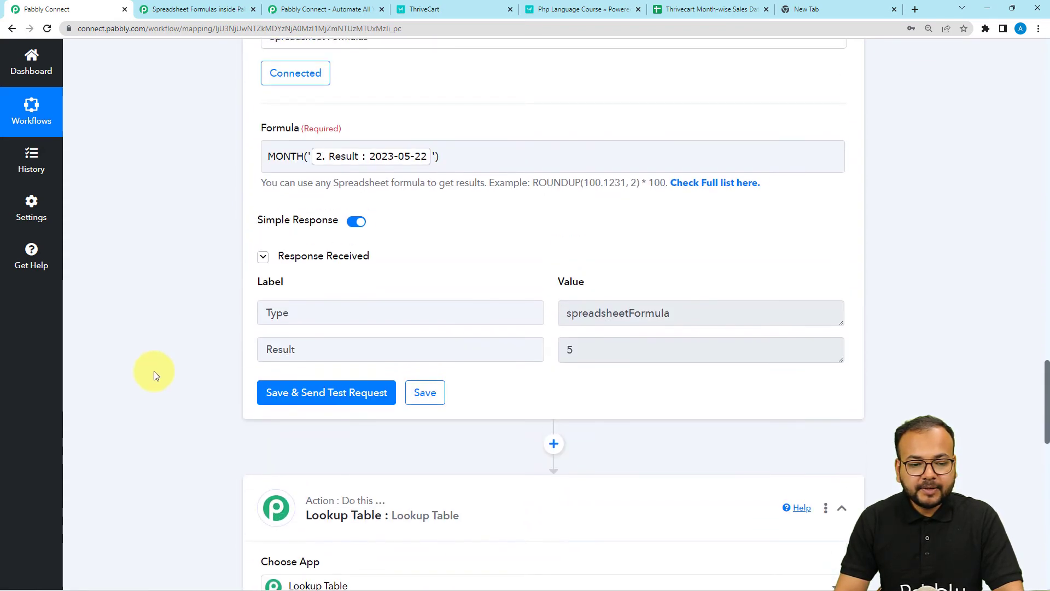
{"action": "scroll", "coordinate": [155, 375], "scroll_direction": "up", "scroll_amount": 1}
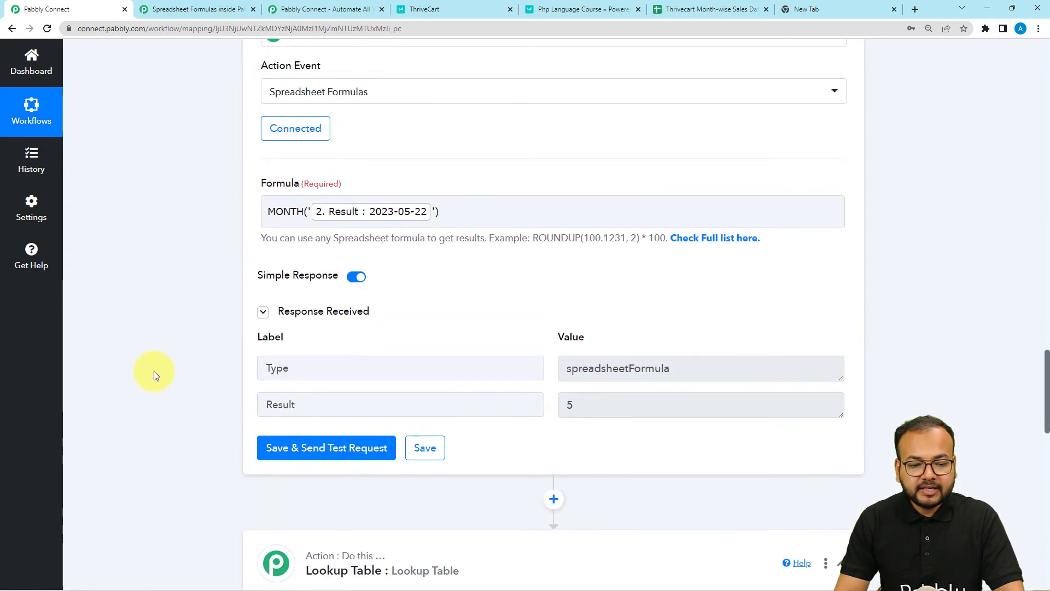
{"action": "left_click", "coordinate": [578, 410]}
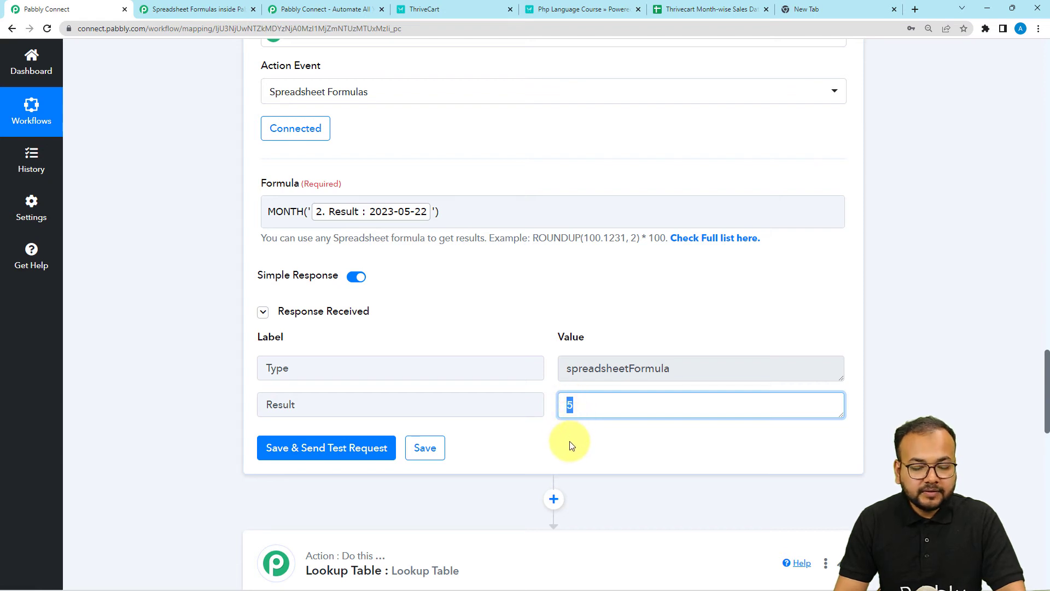
{"action": "left_click", "coordinate": [589, 457]}
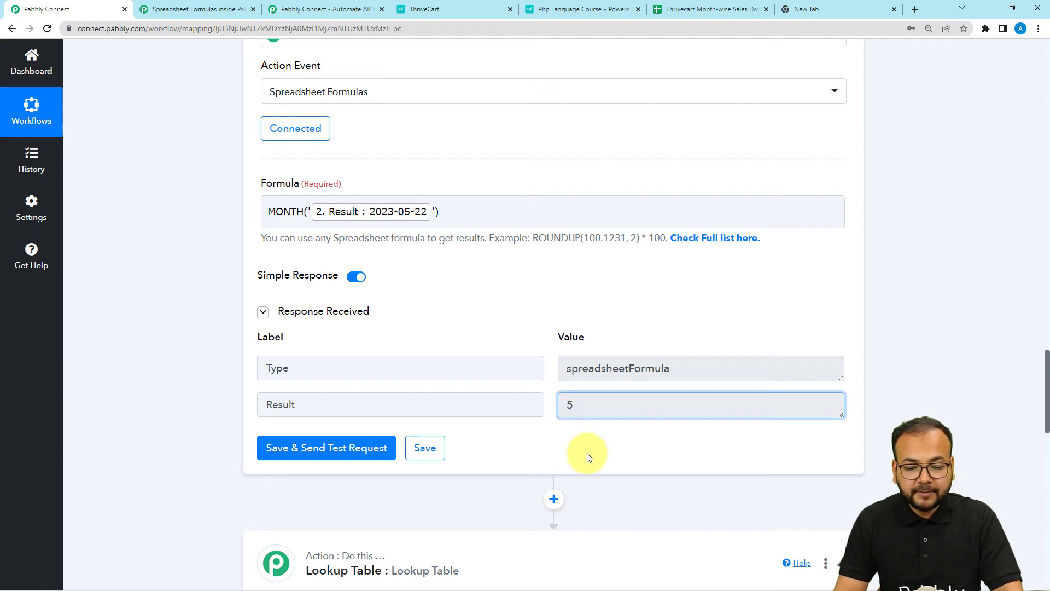
{"action": "scroll", "coordinate": [557, 406], "scroll_direction": "down", "scroll_amount": 1}
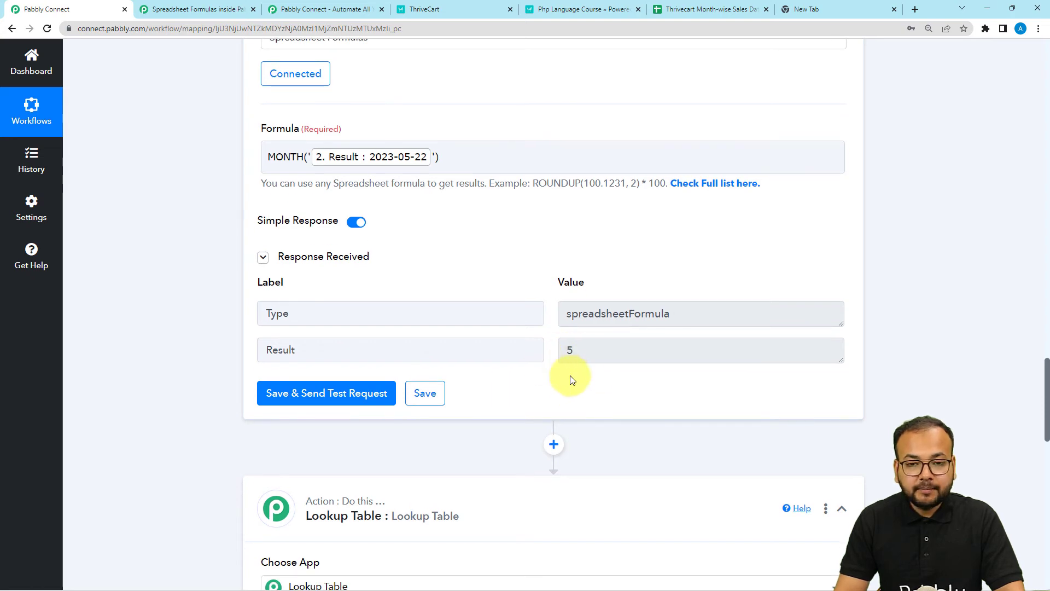
{"action": "scroll", "coordinate": [574, 389], "scroll_direction": "down", "scroll_amount": 12}
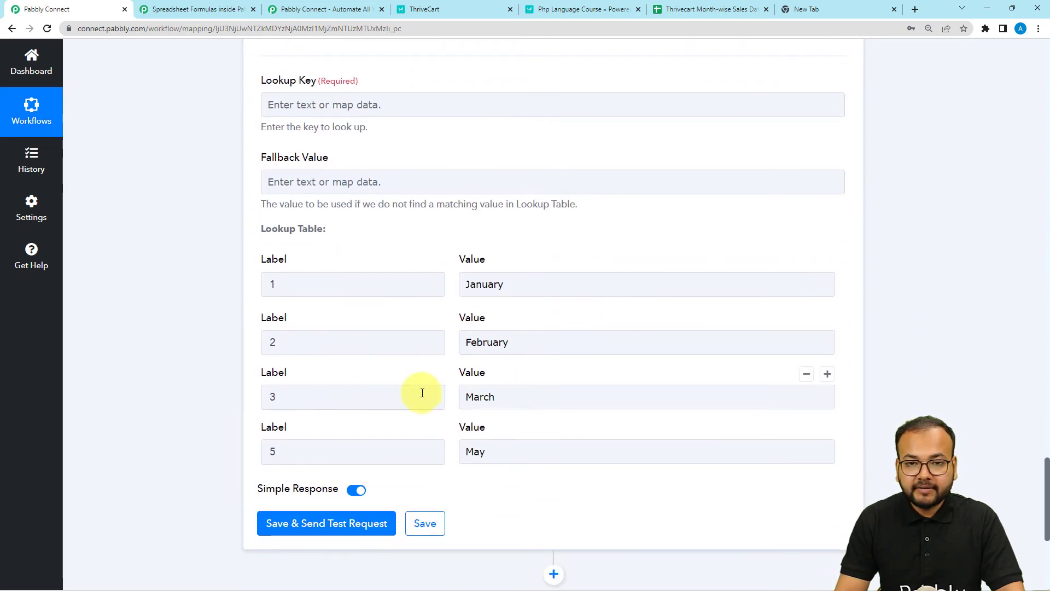
{"action": "scroll", "coordinate": [422, 404], "scroll_direction": "up", "scroll_amount": 4}
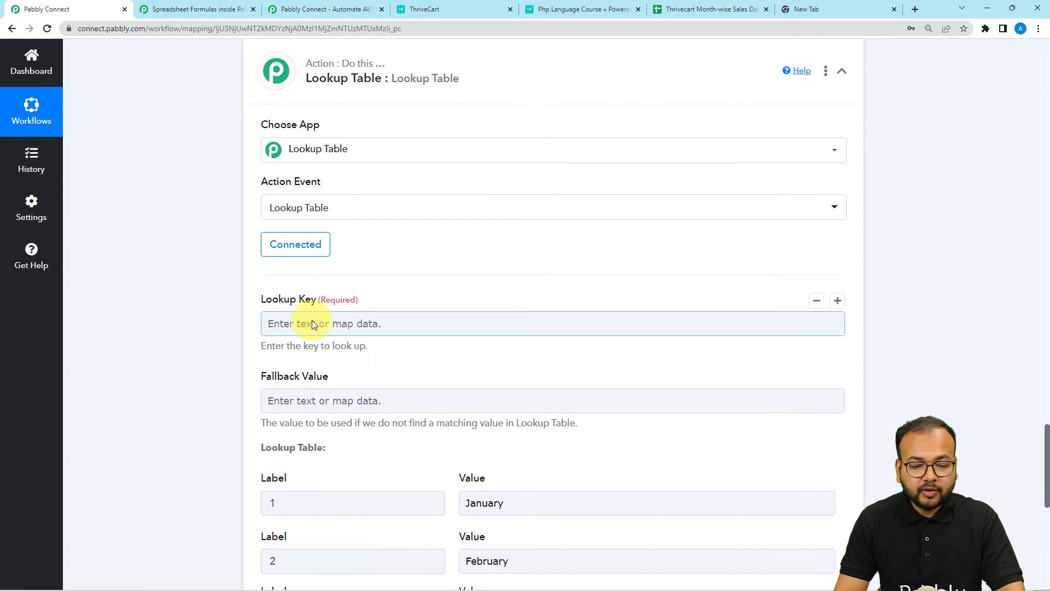
Step: Map step 3's Result into the Lookup Key and save and send a test request
{"action": "left_click", "coordinate": [353, 324]}
{"action": "scroll", "coordinate": [364, 347], "scroll_direction": "down", "scroll_amount": 2}
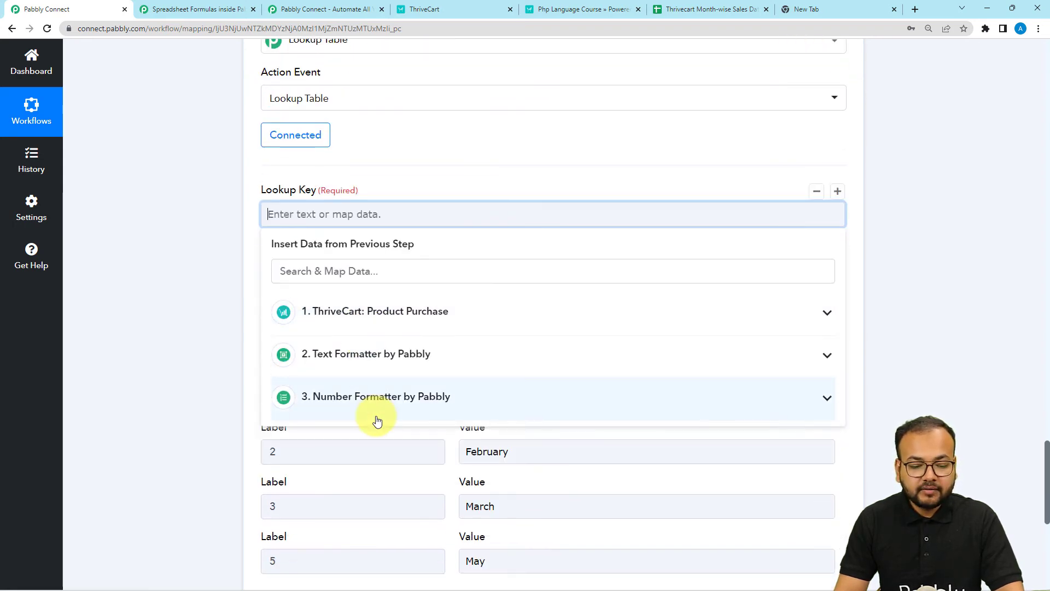
{"action": "left_click", "coordinate": [378, 420]}
{"action": "left_click", "coordinate": [363, 463]}
{"action": "left_click", "coordinate": [108, 307]}
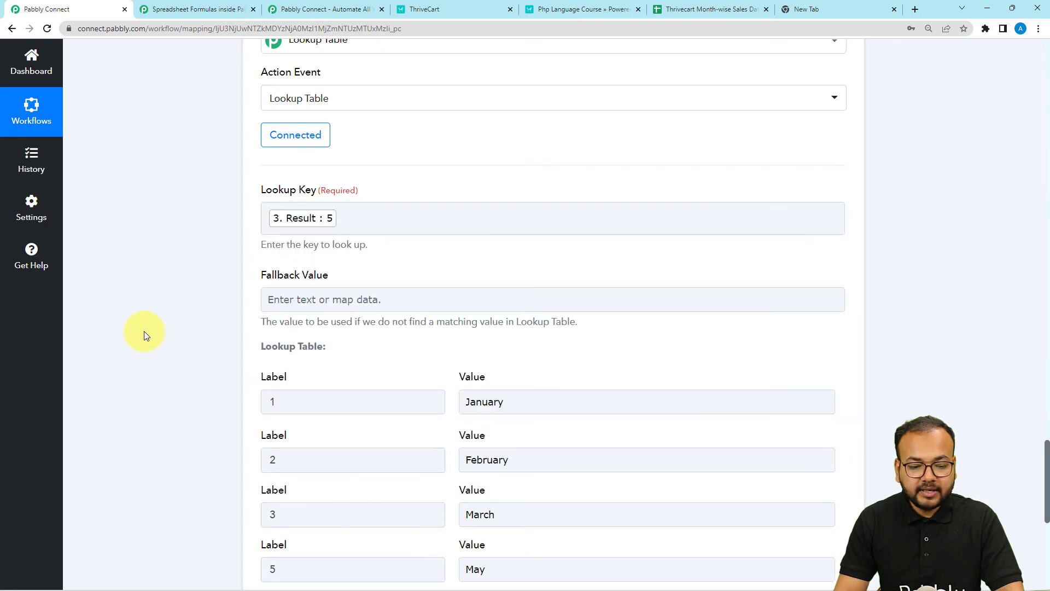
{"action": "scroll", "coordinate": [149, 336], "scroll_direction": "down", "scroll_amount": 2}
{"action": "scroll", "coordinate": [159, 342], "scroll_direction": "down", "scroll_amount": 2}
{"action": "left_click", "coordinate": [281, 428]}
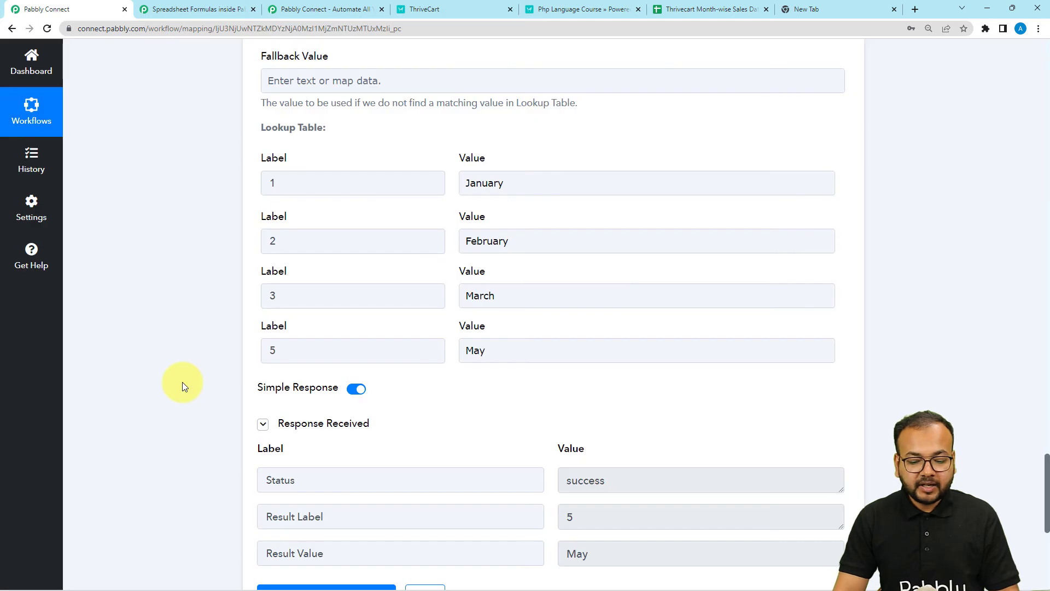
Step: Confirm the test response returns May for label 5, then add a new action step
{"action": "scroll", "coordinate": [182, 382], "scroll_direction": "down", "scroll_amount": 2}
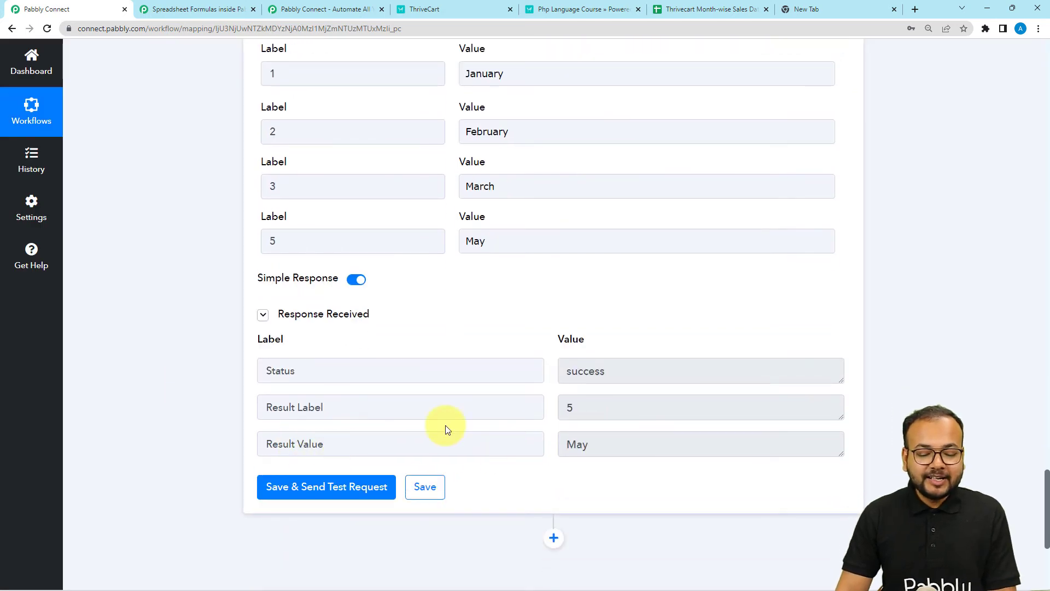
{"action": "double_click", "coordinate": [581, 411]}
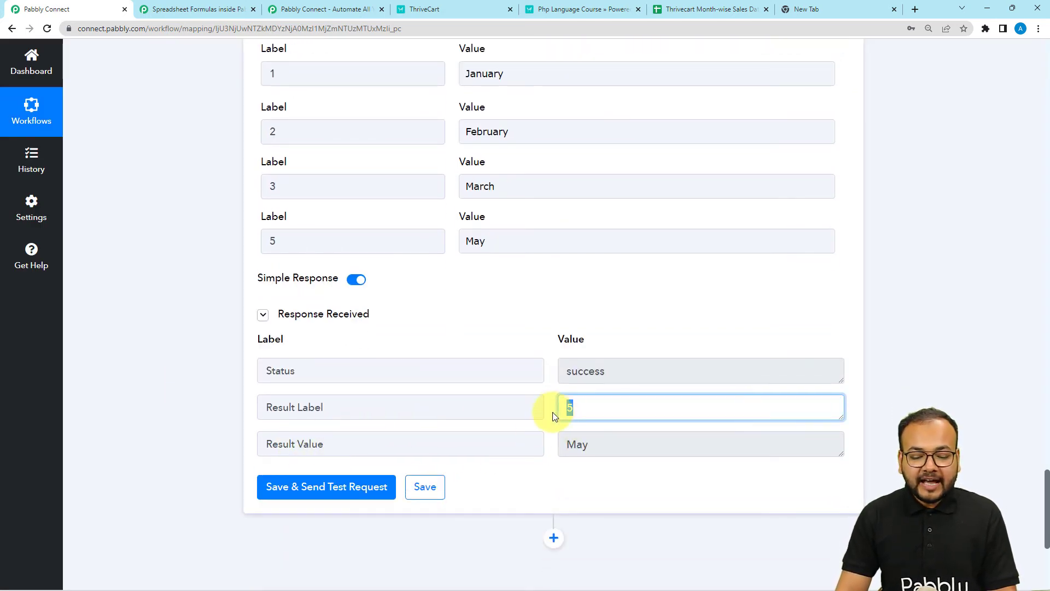
{"action": "left_click_drag", "start_coordinate": [482, 241], "coordinate": [449, 240]}
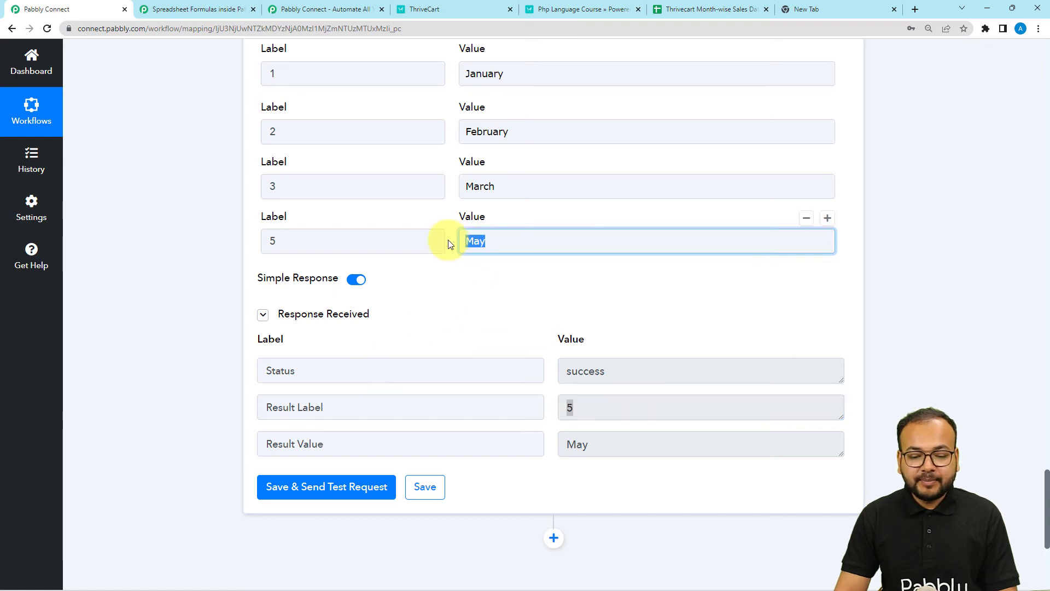
{"action": "left_click", "coordinate": [610, 488]}
{"action": "double_click", "coordinate": [577, 445]}
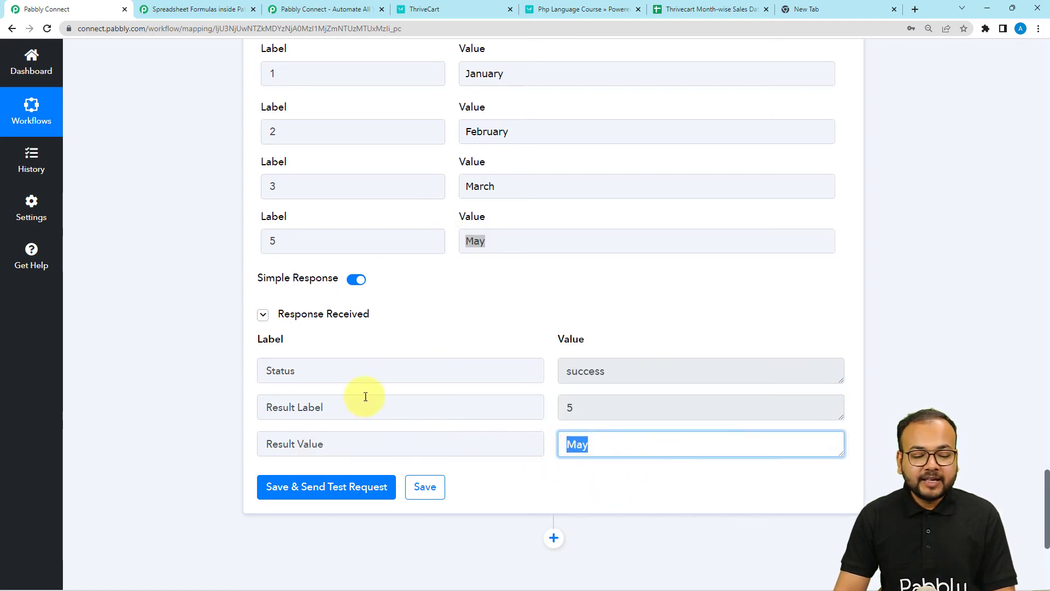
{"action": "left_click", "coordinate": [146, 392]}
{"action": "scroll", "coordinate": [146, 391], "scroll_direction": "down", "scroll_amount": 5}
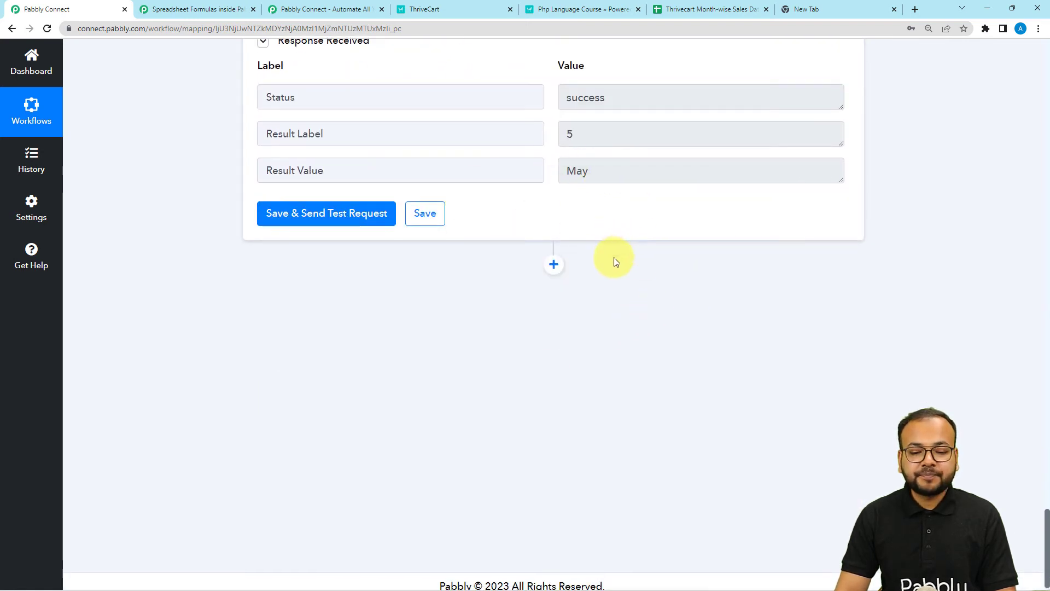
{"action": "left_click", "coordinate": [553, 265]}
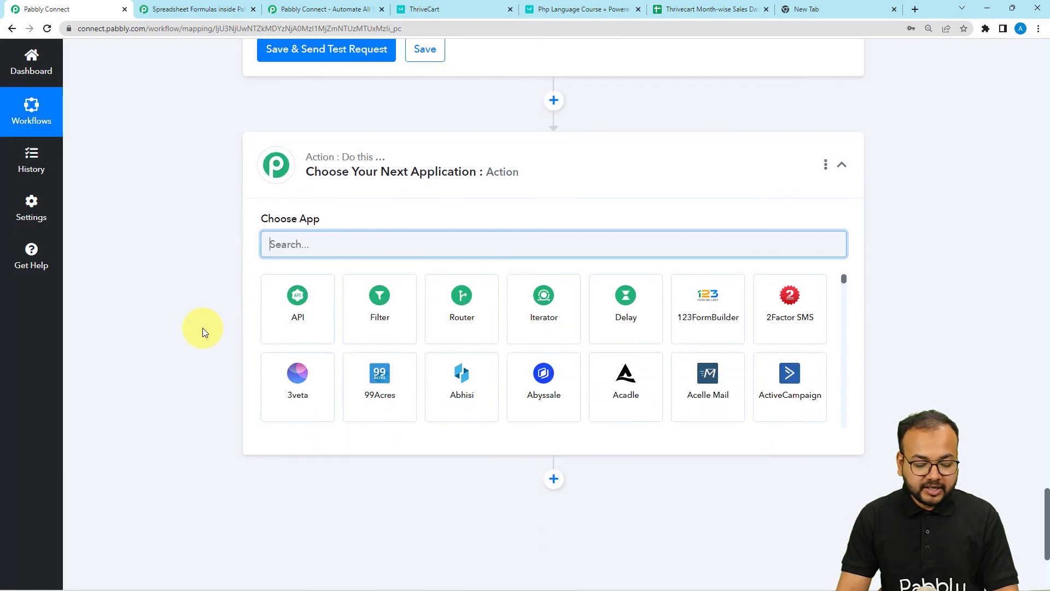
Step: Set the new step to Google Sheets with the Add New Row action
{"action": "type", "text": "she"}
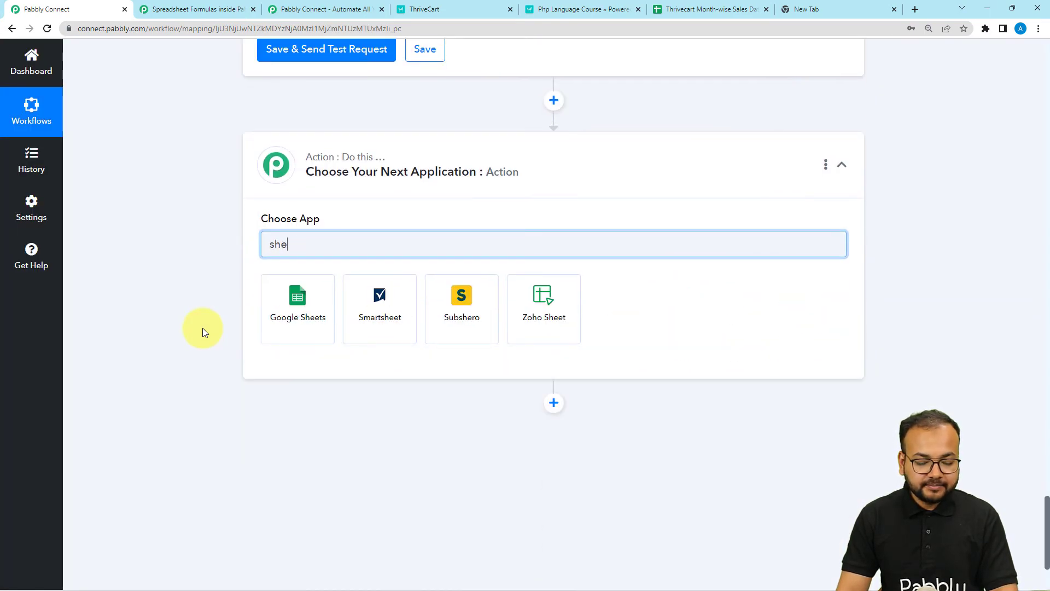
{"action": "left_click", "coordinate": [298, 328]}
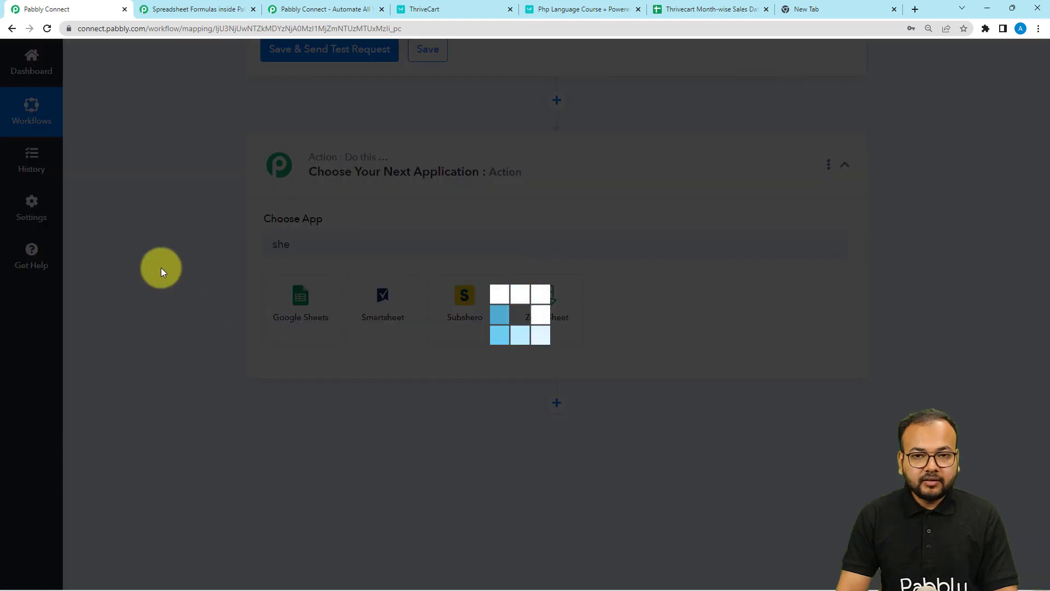
{"action": "scroll", "coordinate": [162, 270], "scroll_direction": "down", "scroll_amount": 1}
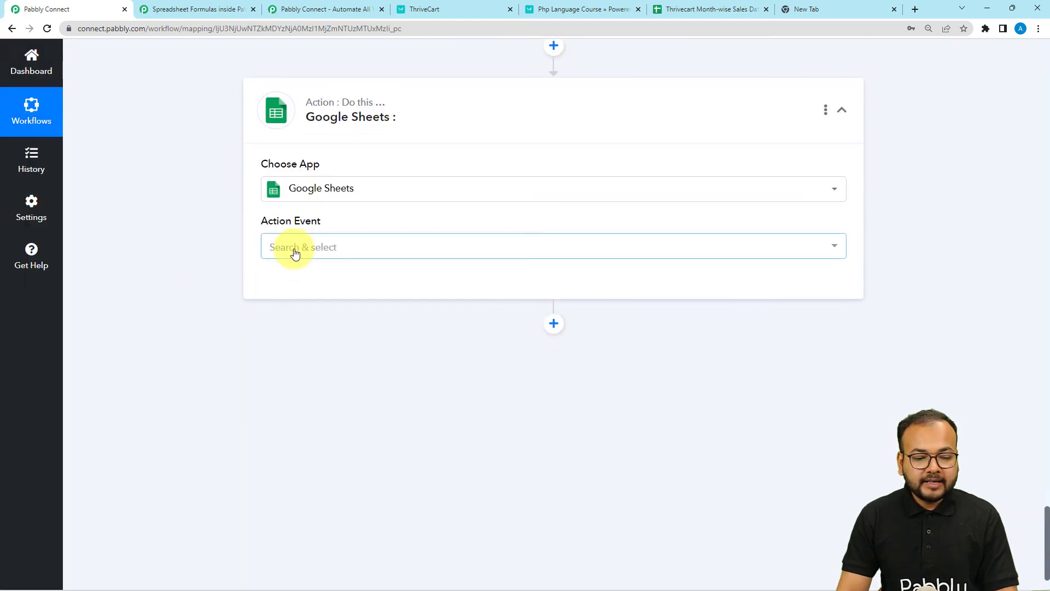
{"action": "left_click", "coordinate": [294, 249]}
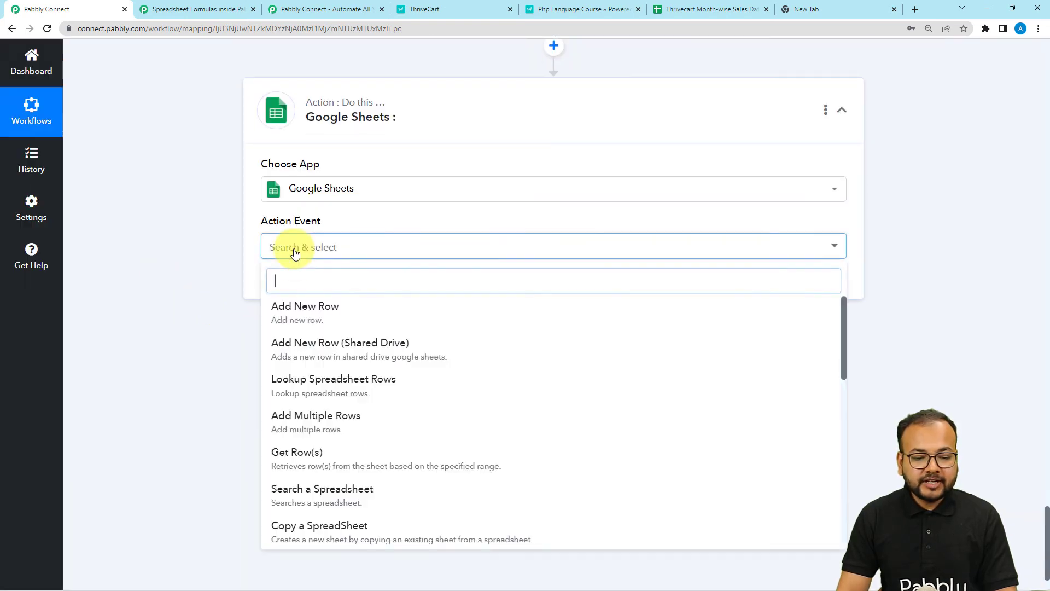
{"action": "left_click", "coordinate": [304, 325]}
Step: Create a new Google Sheets connection by signing in and approving Google account access
{"action": "left_click", "coordinate": [281, 294]}
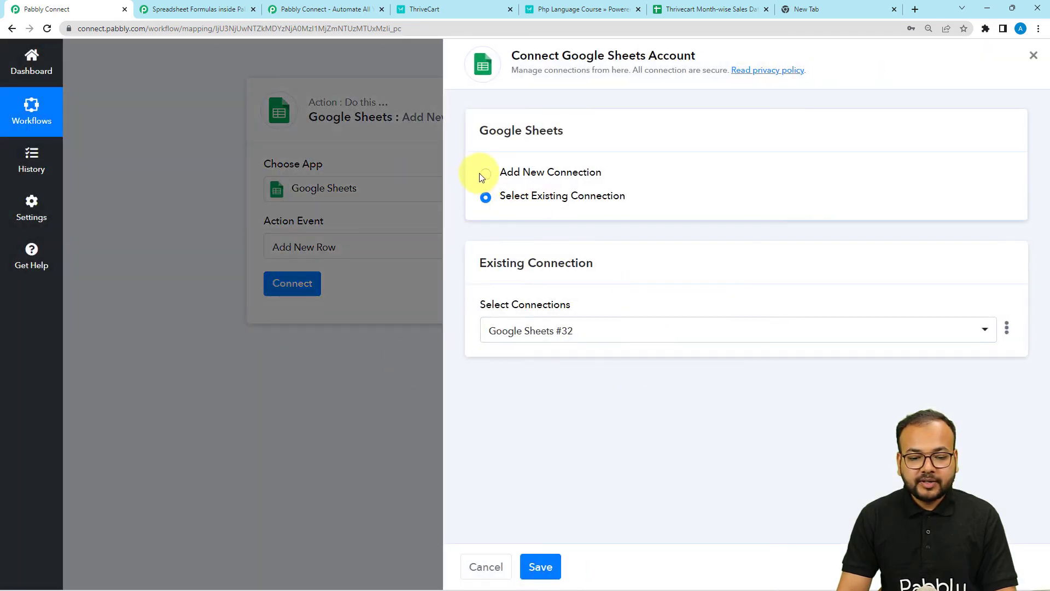
{"action": "left_click", "coordinate": [485, 174]}
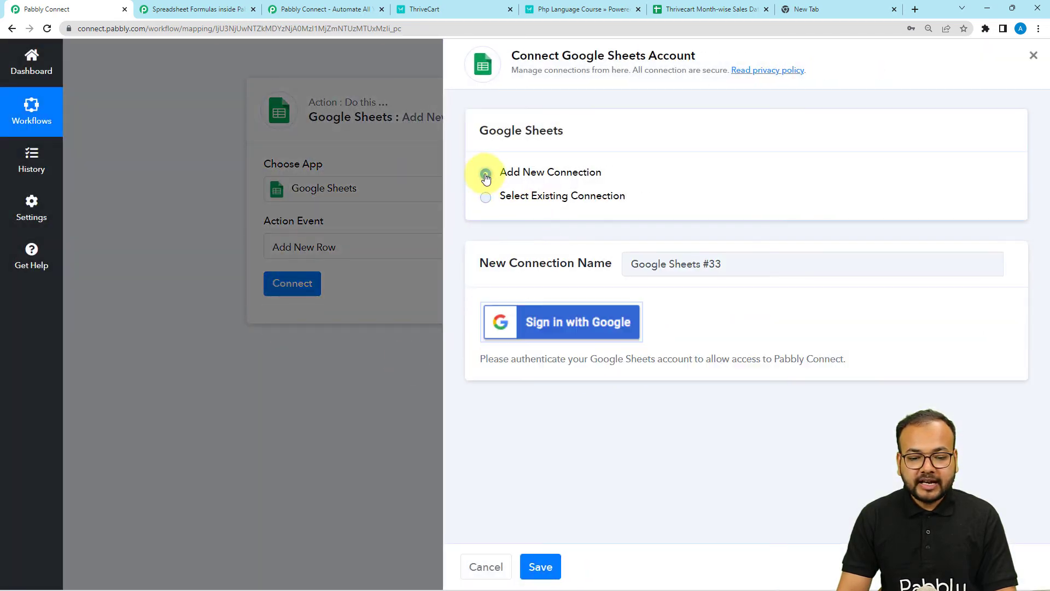
{"action": "left_click", "coordinate": [564, 325]}
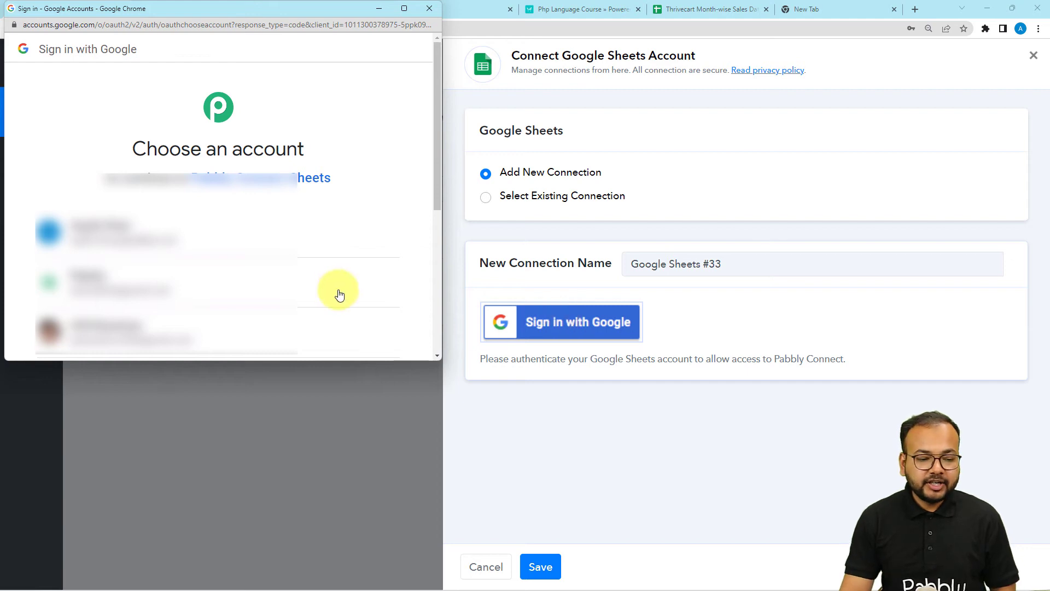
{"action": "left_click", "coordinate": [264, 279]}
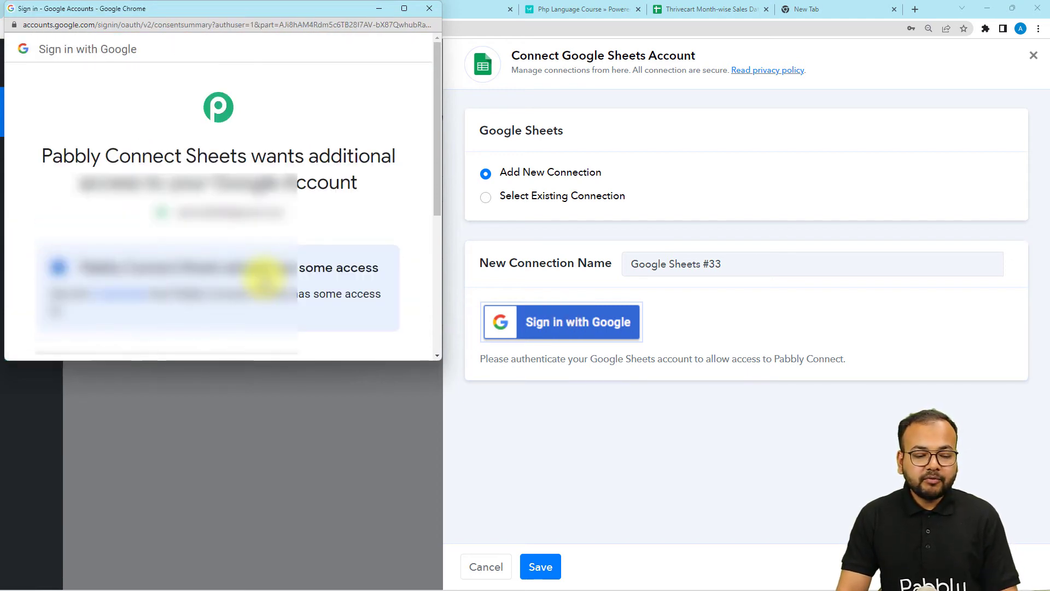
{"action": "scroll", "coordinate": [264, 279], "scroll_direction": "down", "scroll_amount": 5}
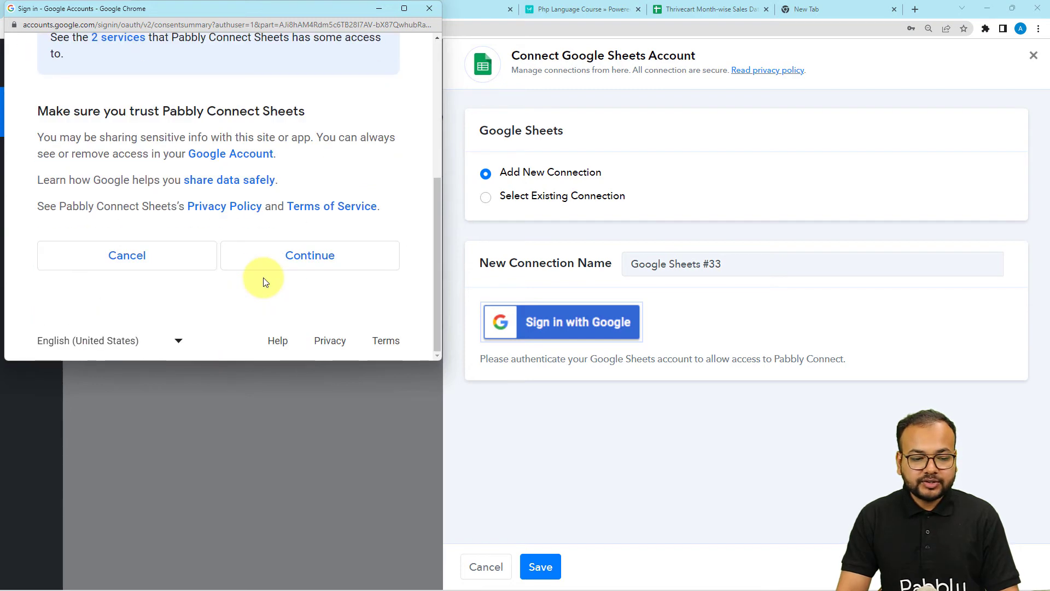
{"action": "left_click", "coordinate": [290, 259]}
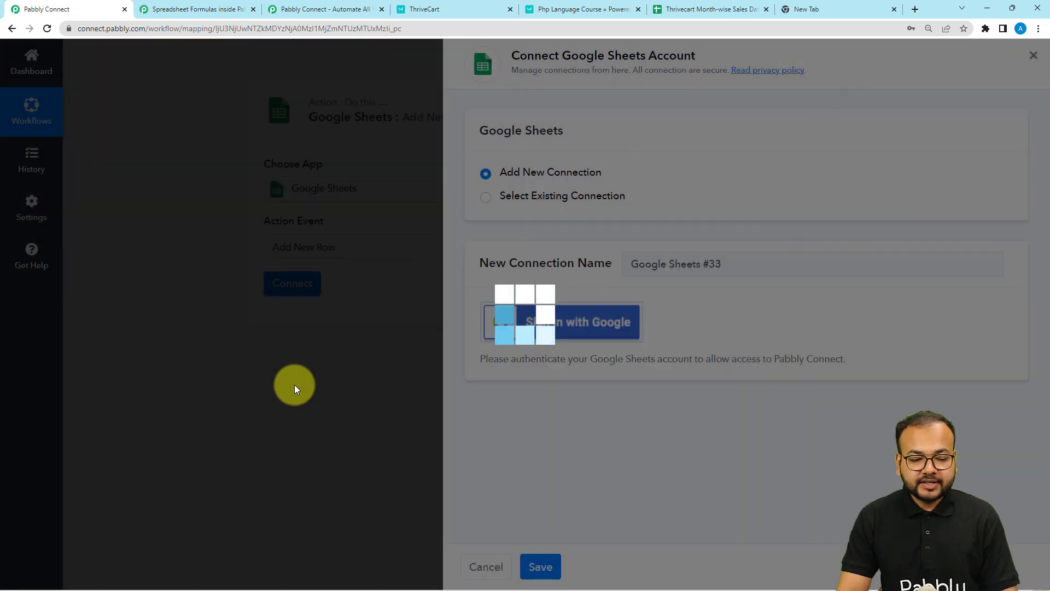
{"action": "scroll", "coordinate": [176, 317], "scroll_direction": "down", "scroll_amount": 2}
{"action": "scroll", "coordinate": [177, 316], "scroll_direction": "down", "scroll_amount": 2}
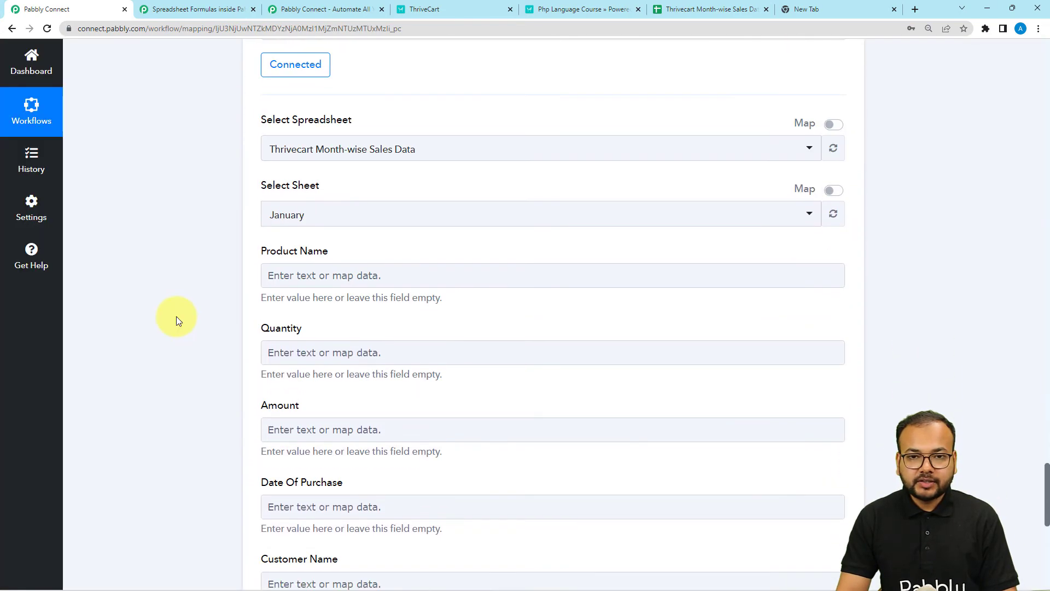
{"action": "scroll", "coordinate": [177, 317], "scroll_direction": "down", "scroll_amount": 1}
{"action": "scroll", "coordinate": [176, 316], "scroll_direction": "up", "scroll_amount": 2}
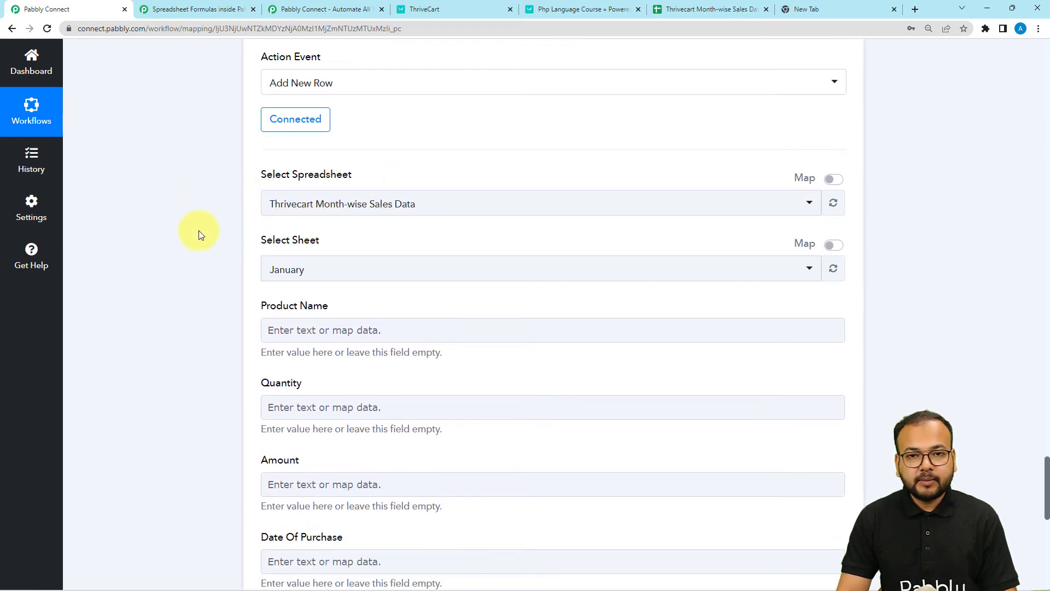
{"action": "left_click", "coordinate": [668, 9]}
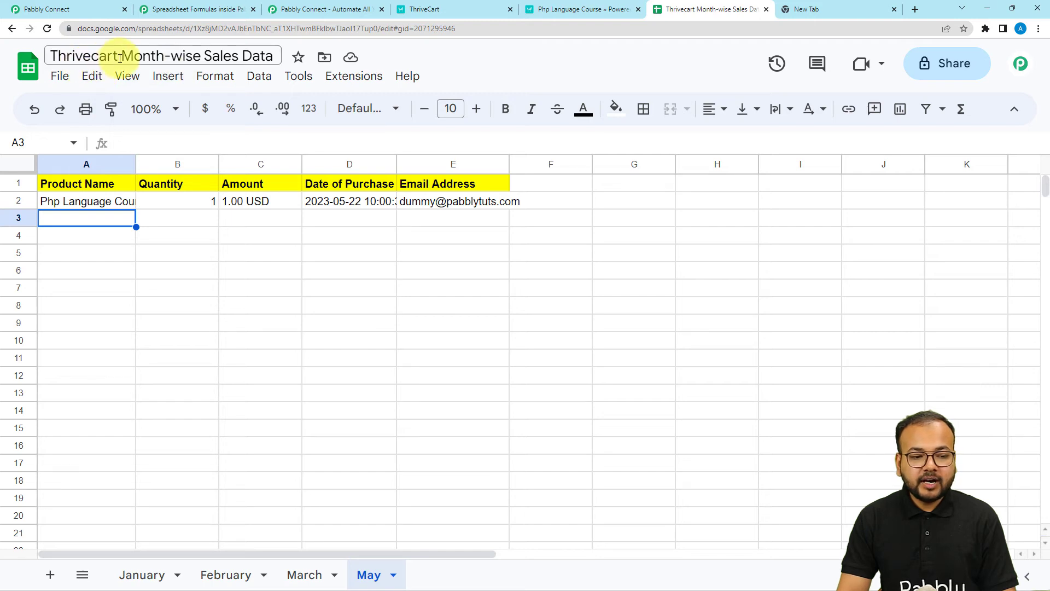
{"action": "left_click", "coordinate": [52, 9]}
{"action": "left_click", "coordinate": [274, 202]}
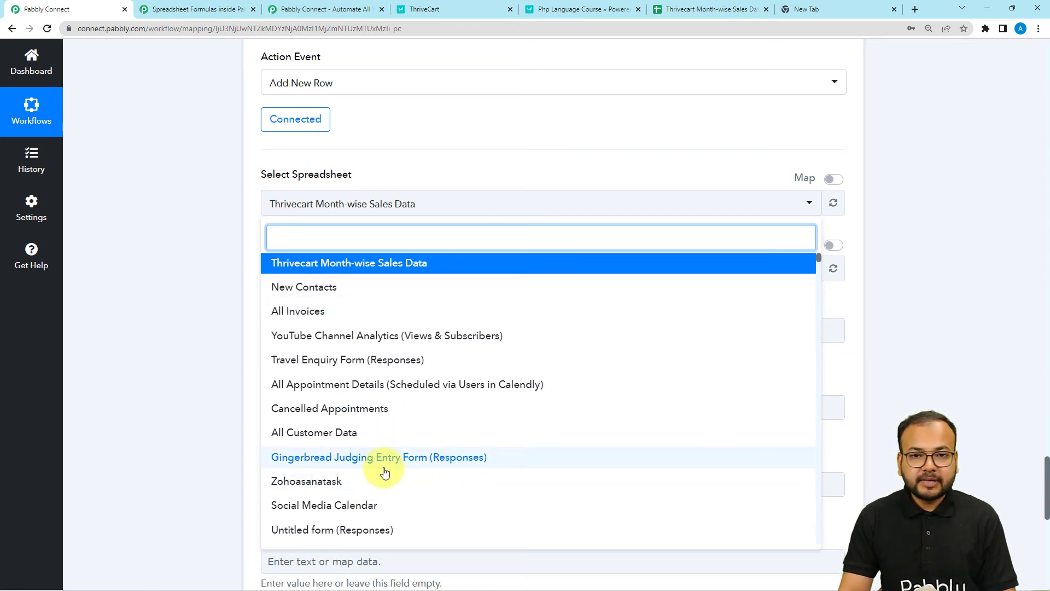
{"action": "left_click", "coordinate": [289, 273]}
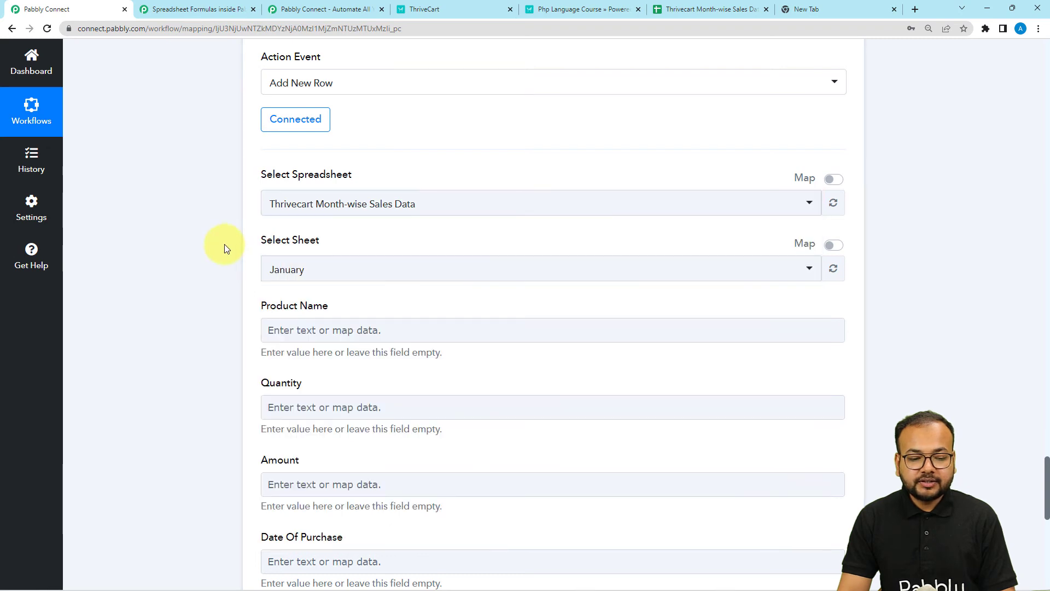
{"action": "scroll", "coordinate": [224, 249], "scroll_direction": "down", "scroll_amount": 2}
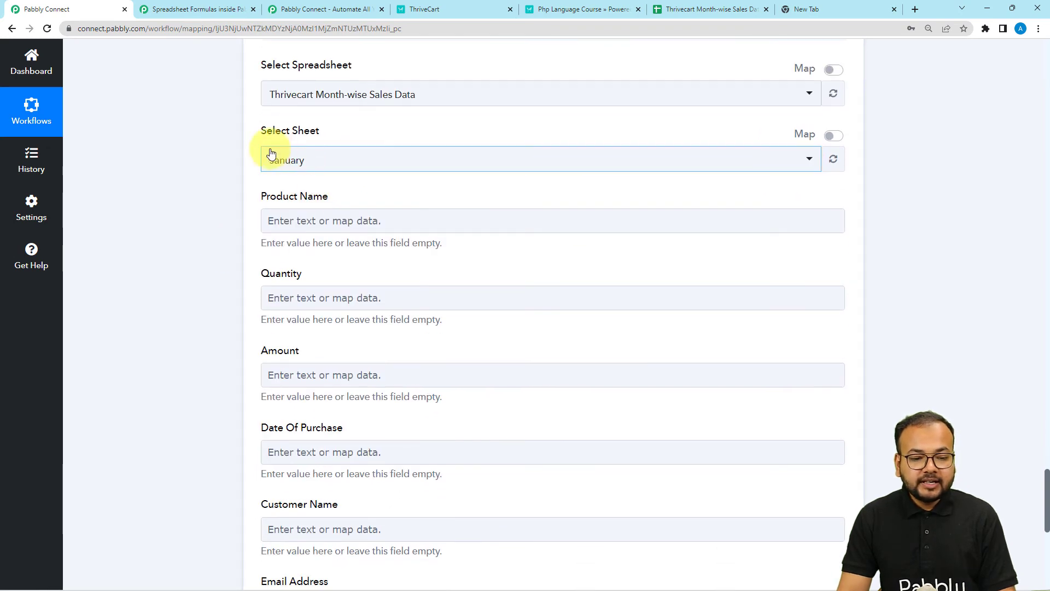
{"action": "left_click", "coordinate": [326, 167]}
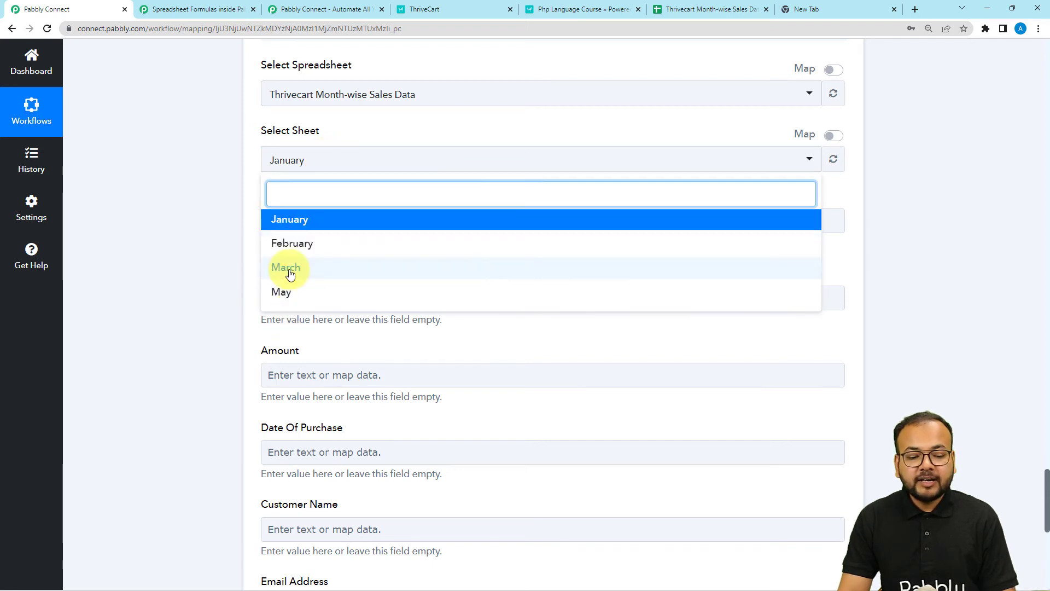
{"action": "left_click", "coordinate": [171, 281]}
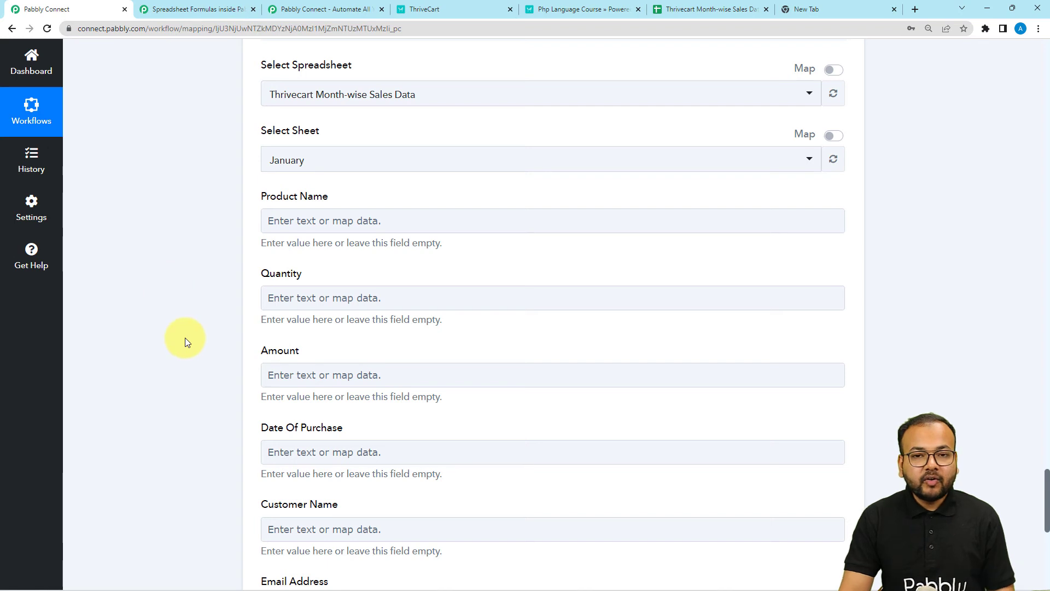
{"action": "scroll", "coordinate": [186, 341], "scroll_direction": "up", "scroll_amount": 2}
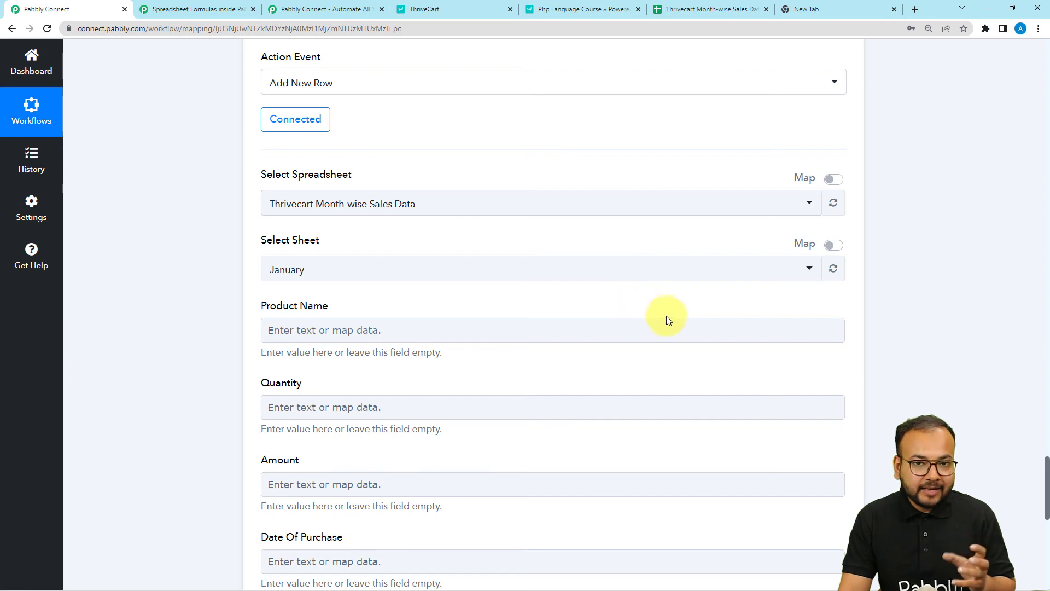
{"action": "scroll", "coordinate": [726, 301], "scroll_direction": "up", "scroll_amount": 10}
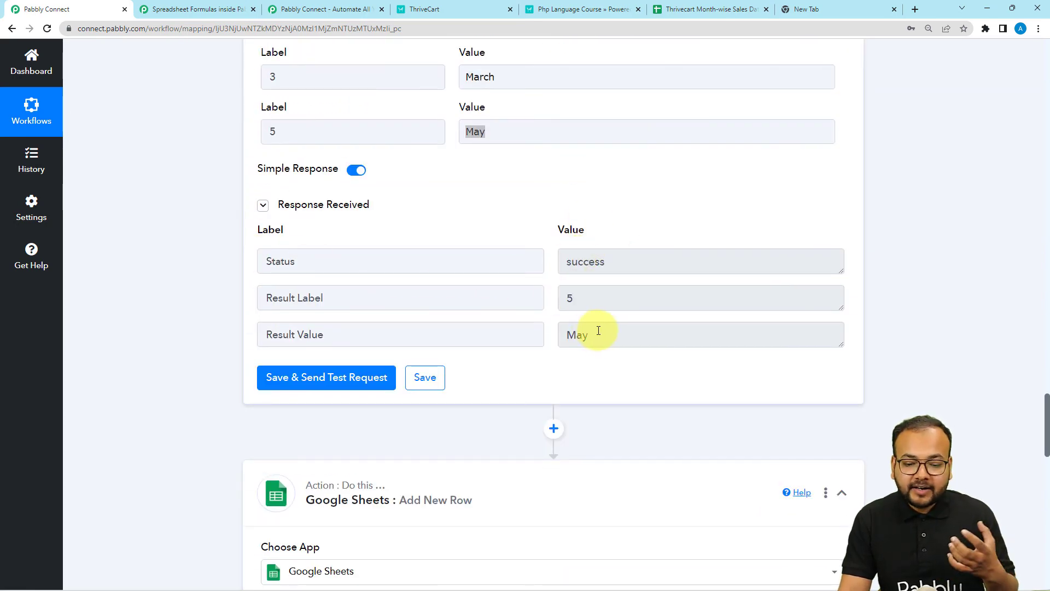
Step: Map Select Sheet to the Lookup Table's Result Value (May) instead of a fixed sheet
{"action": "left_click_drag", "start_coordinate": [598, 331], "coordinate": [558, 339]}
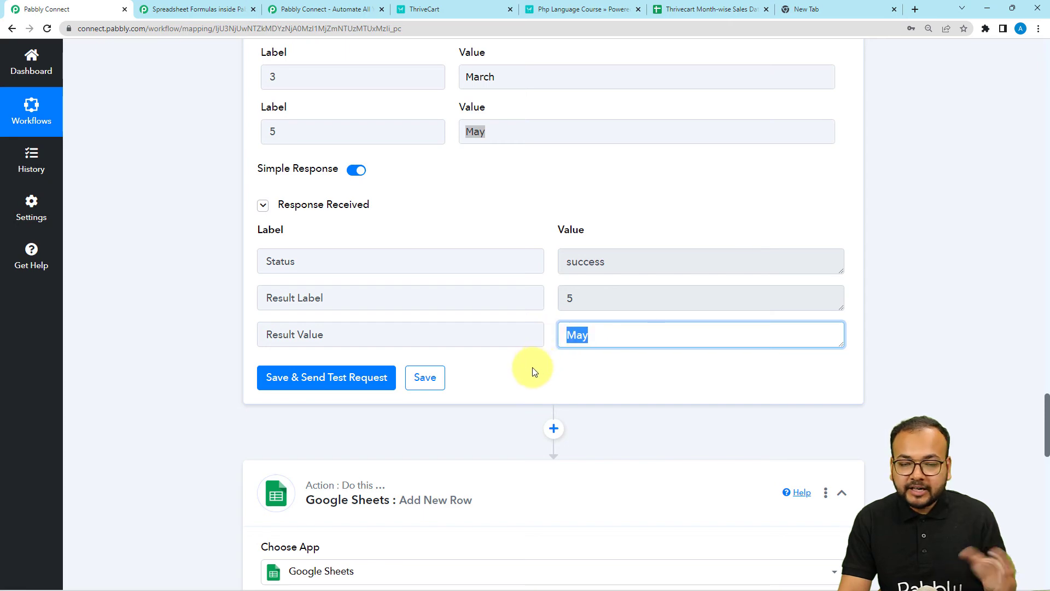
{"action": "scroll", "coordinate": [516, 392], "scroll_direction": "down", "scroll_amount": 7}
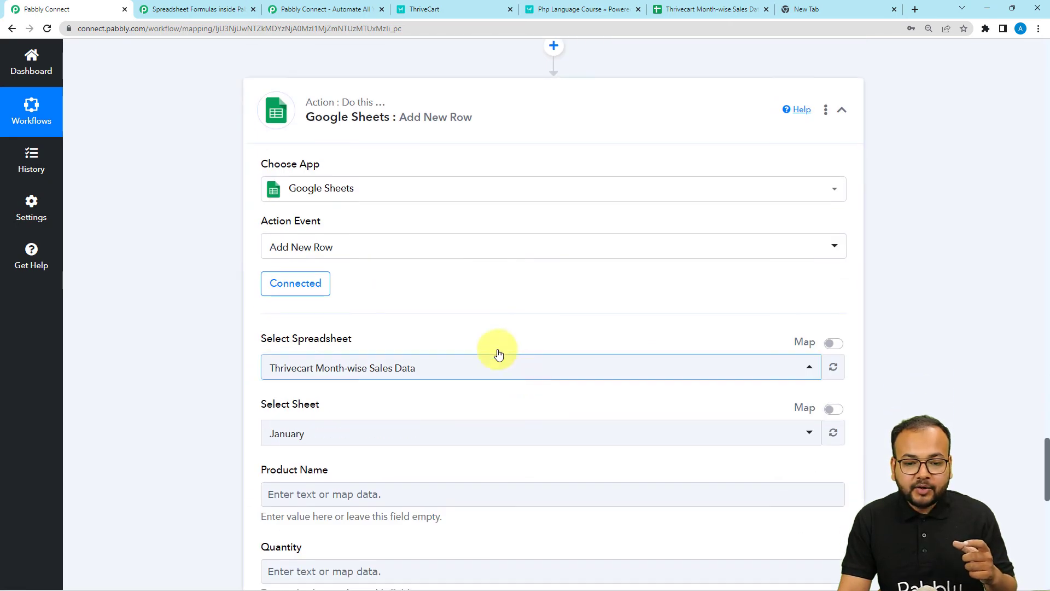
{"action": "scroll", "coordinate": [498, 352], "scroll_direction": "up", "scroll_amount": 3}
{"action": "scroll", "coordinate": [590, 392], "scroll_direction": "down", "scroll_amount": 6}
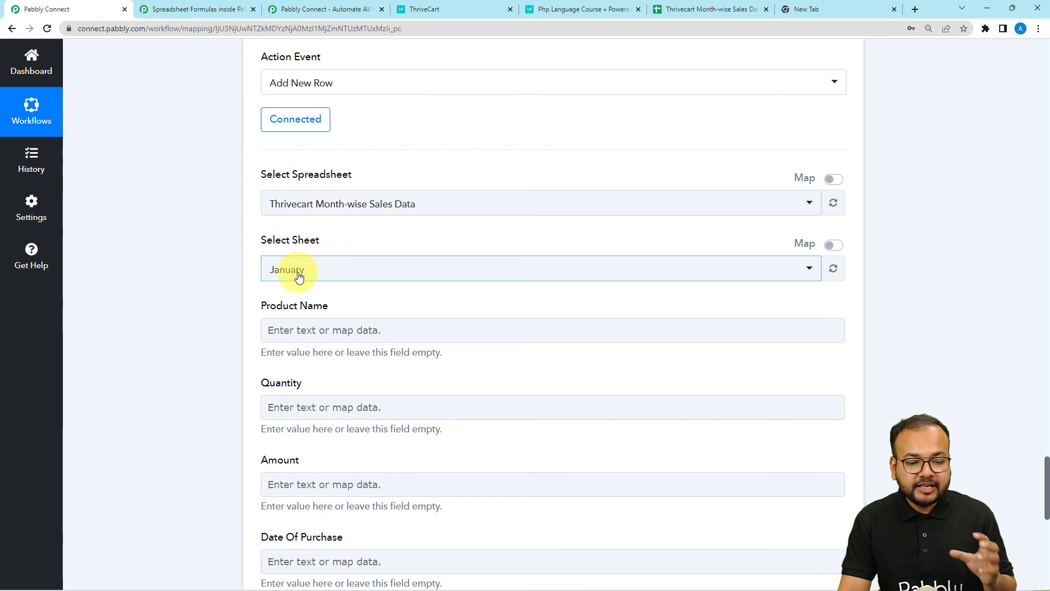
{"action": "left_click", "coordinate": [835, 246]}
{"action": "left_click", "coordinate": [489, 263]}
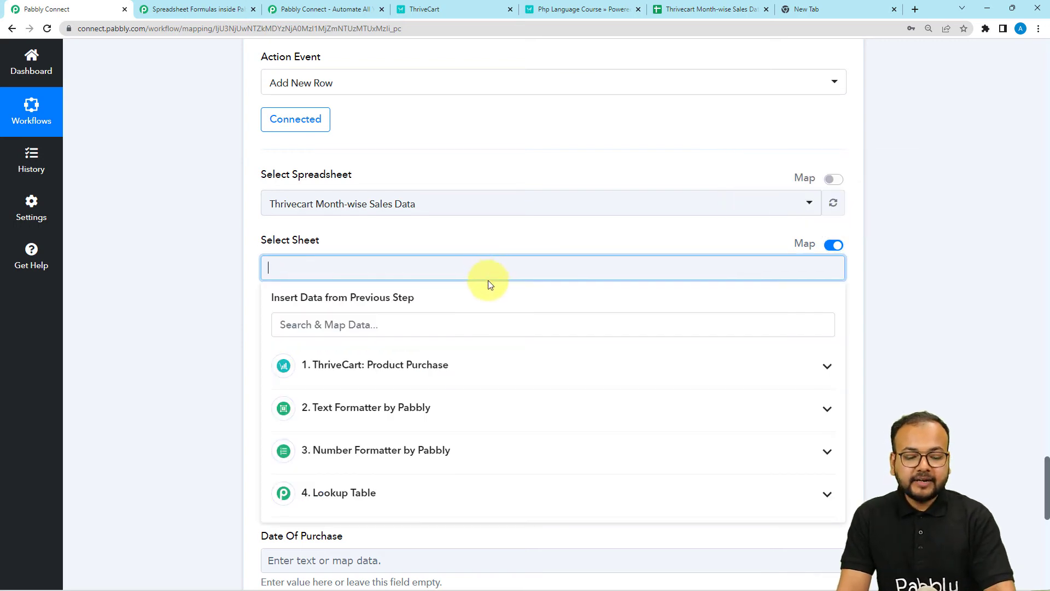
{"action": "scroll", "coordinate": [488, 280], "scroll_direction": "down", "scroll_amount": 5}
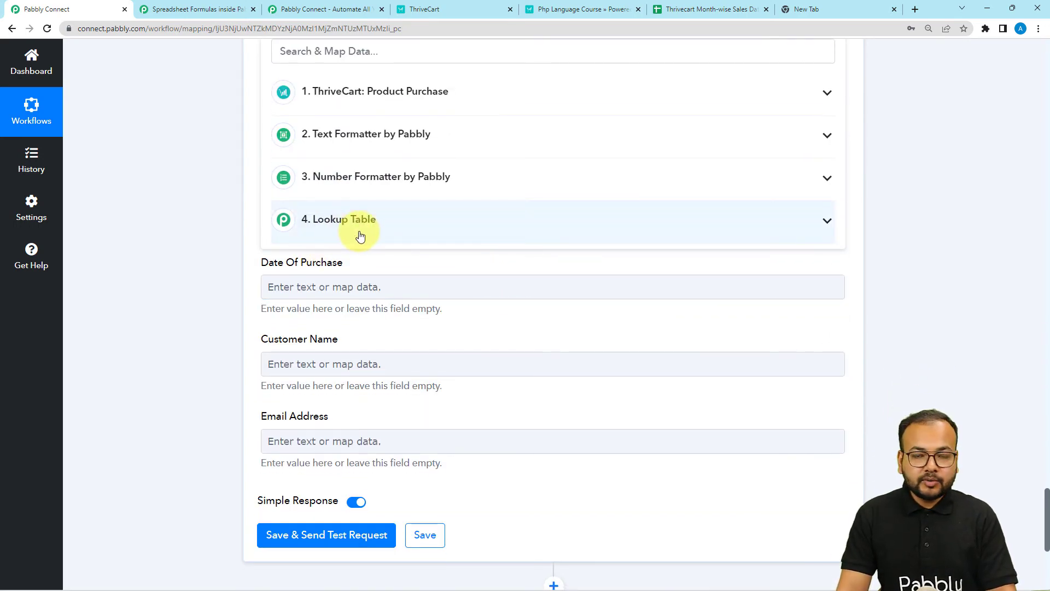
{"action": "left_click", "coordinate": [360, 236]}
{"action": "left_click", "coordinate": [307, 307]}
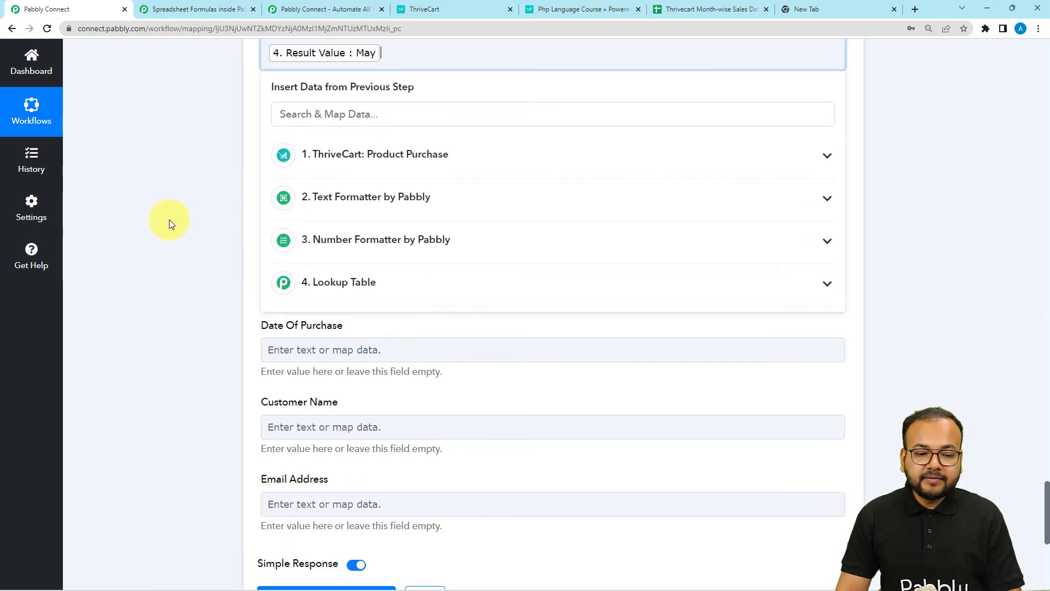
{"action": "left_click", "coordinate": [169, 219]}
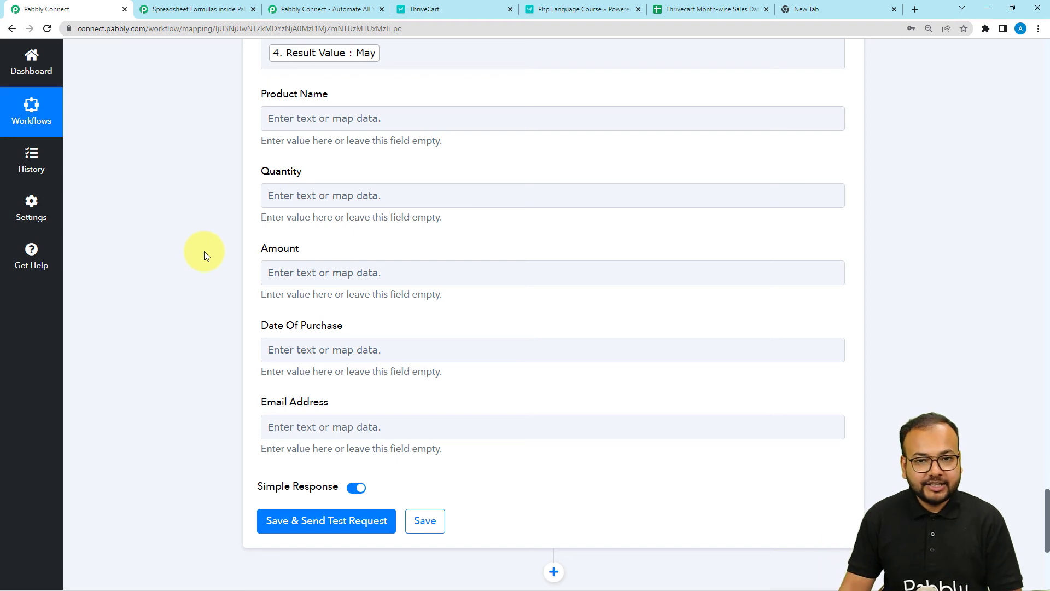
Step: Compare the Product Name field with the spreadsheet's column headers in Google Sheets
{"action": "scroll", "coordinate": [268, 207], "scroll_direction": "up", "scroll_amount": 1}
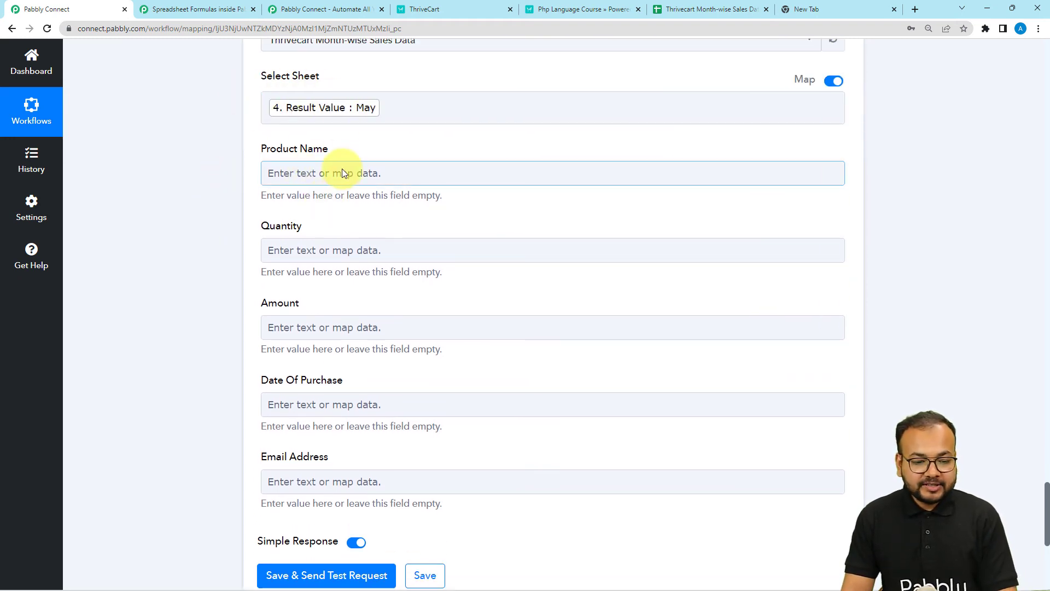
{"action": "left_click", "coordinate": [286, 173]}
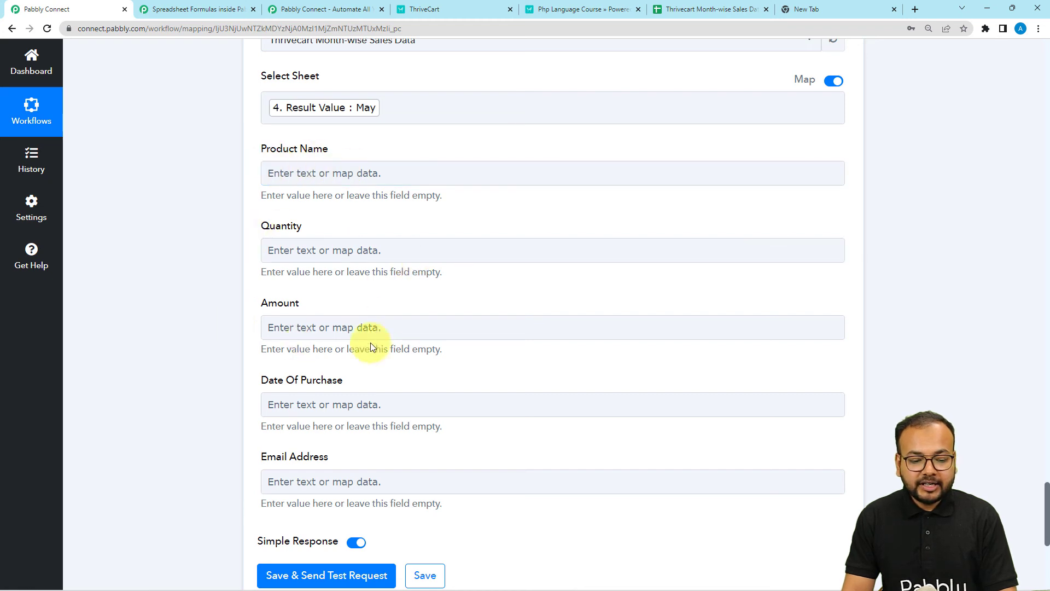
{"action": "left_click", "coordinate": [715, 12]}
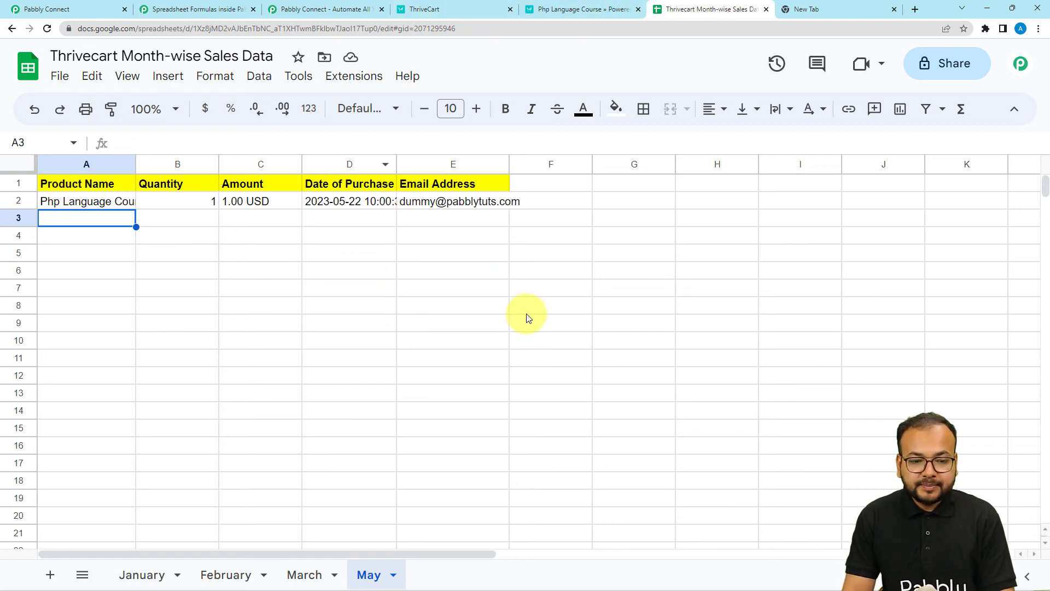
{"action": "left_click", "coordinate": [74, 7]}
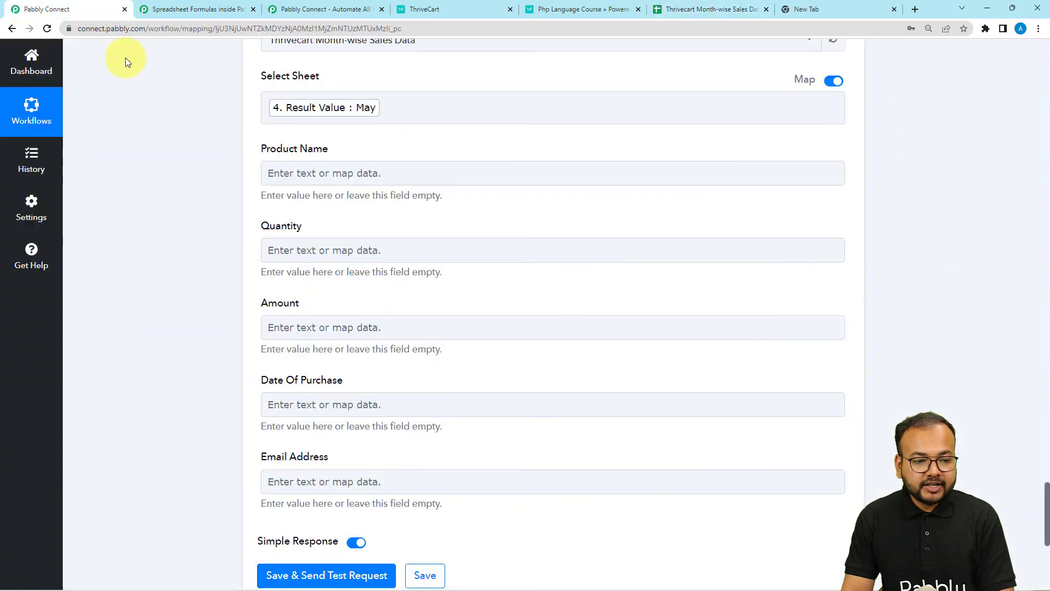
Step: Map Product Name and Quantity to the ThriveCart purchase name and quantity
{"action": "scroll", "coordinate": [211, 318], "scroll_direction": "up", "scroll_amount": 2}
{"action": "scroll", "coordinate": [211, 317], "scroll_direction": "down", "scroll_amount": 2}
{"action": "left_click", "coordinate": [311, 172]}
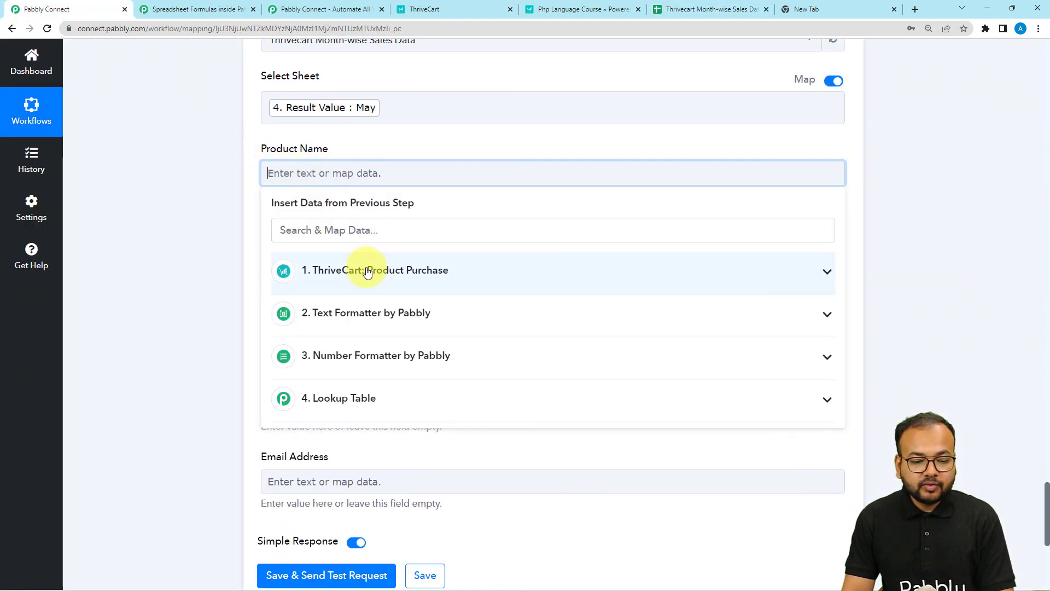
{"action": "left_click", "coordinate": [366, 271]}
{"action": "scroll", "coordinate": [427, 399], "scroll_direction": "down", "scroll_amount": 5}
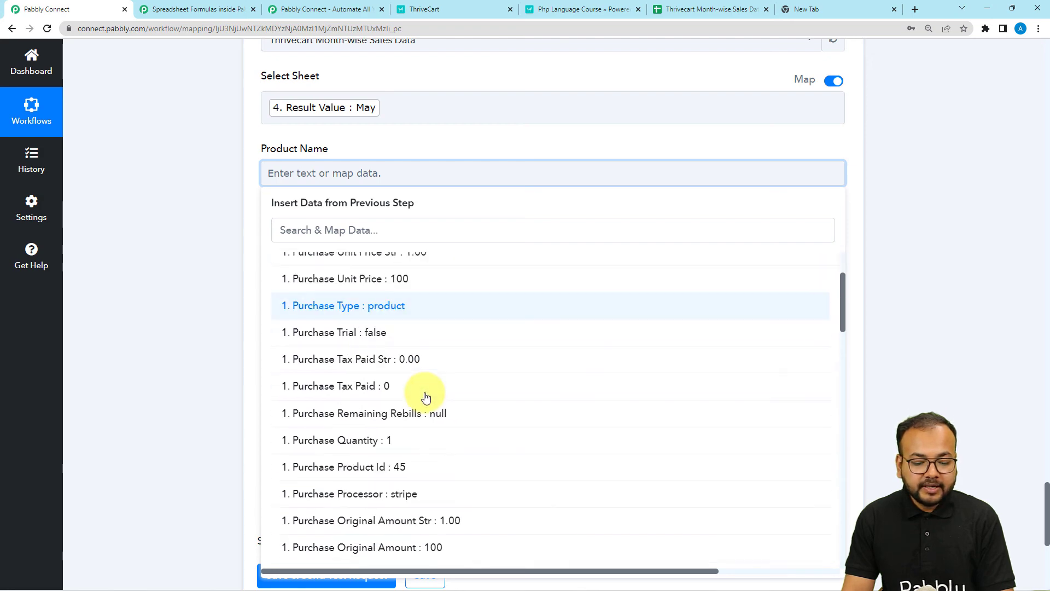
{"action": "scroll", "coordinate": [430, 402], "scroll_direction": "down", "scroll_amount": 2}
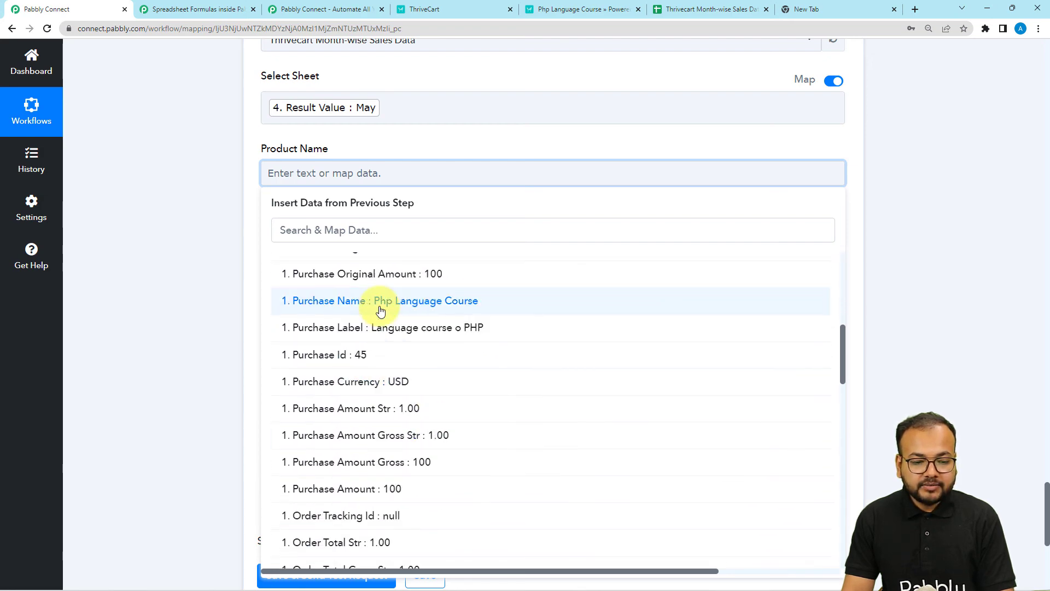
{"action": "left_click", "coordinate": [382, 302]}
{"action": "left_click", "coordinate": [166, 241]}
{"action": "left_click", "coordinate": [277, 258]}
{"action": "scroll", "coordinate": [306, 263], "scroll_direction": "down", "scroll_amount": 2}
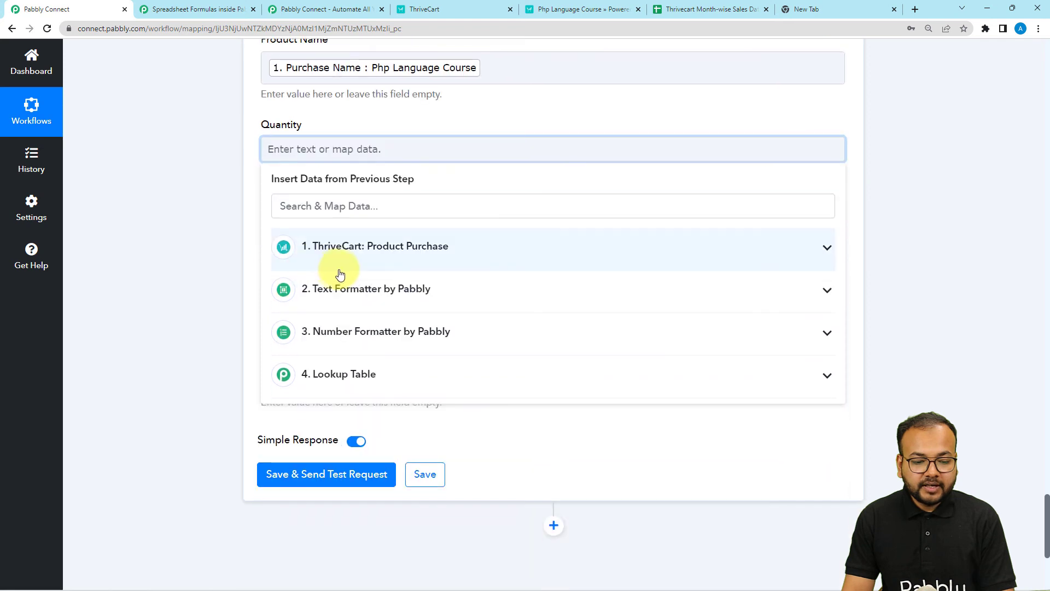
{"action": "left_click", "coordinate": [341, 267]}
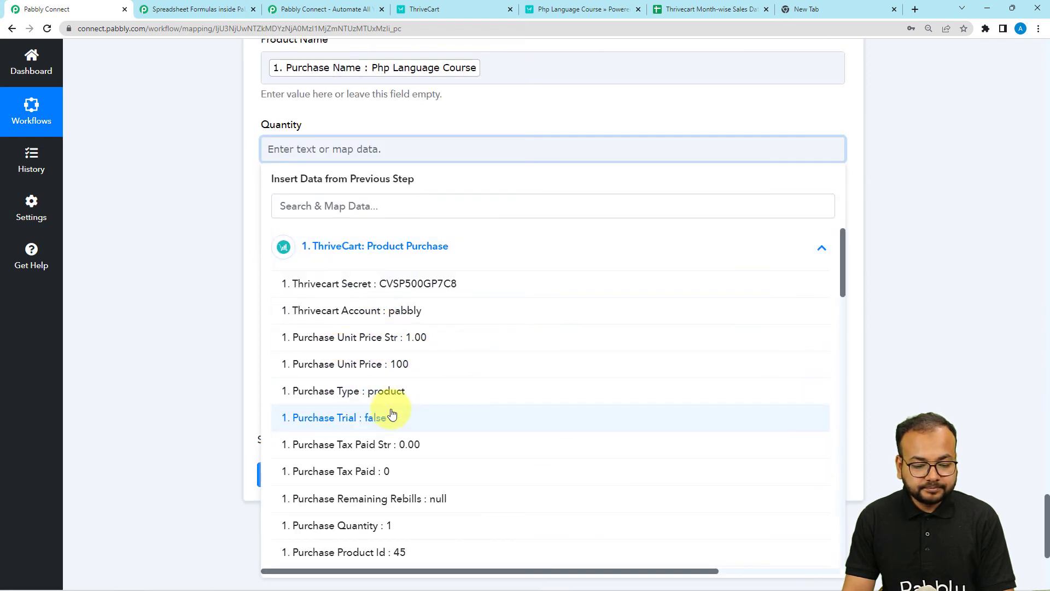
{"action": "left_click", "coordinate": [382, 526]}
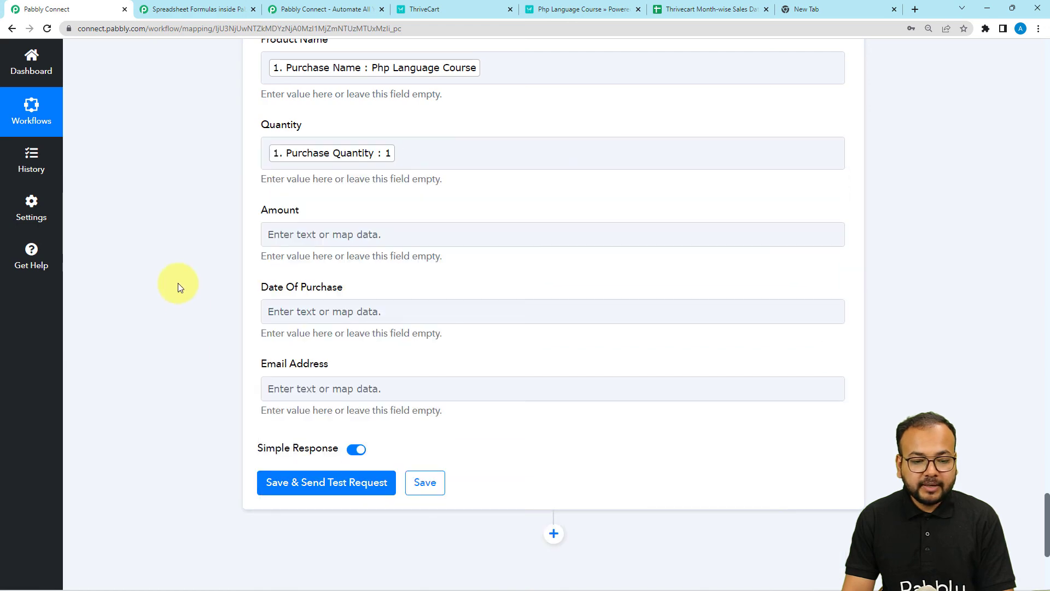
Step: Map Amount to ThriveCart's Purchase Original Amount Str
{"action": "scroll", "coordinate": [230, 230], "scroll_direction": "down", "scroll_amount": 2}
{"action": "left_click", "coordinate": [294, 132]}
{"action": "left_click", "coordinate": [321, 230]}
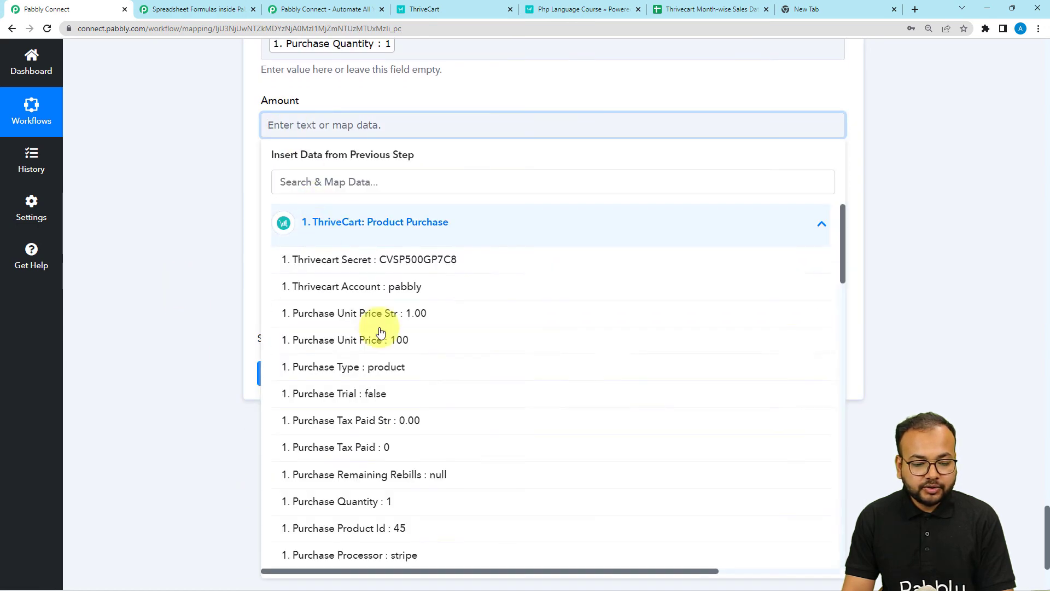
{"action": "scroll", "coordinate": [334, 476], "scroll_direction": "down", "scroll_amount": 2}
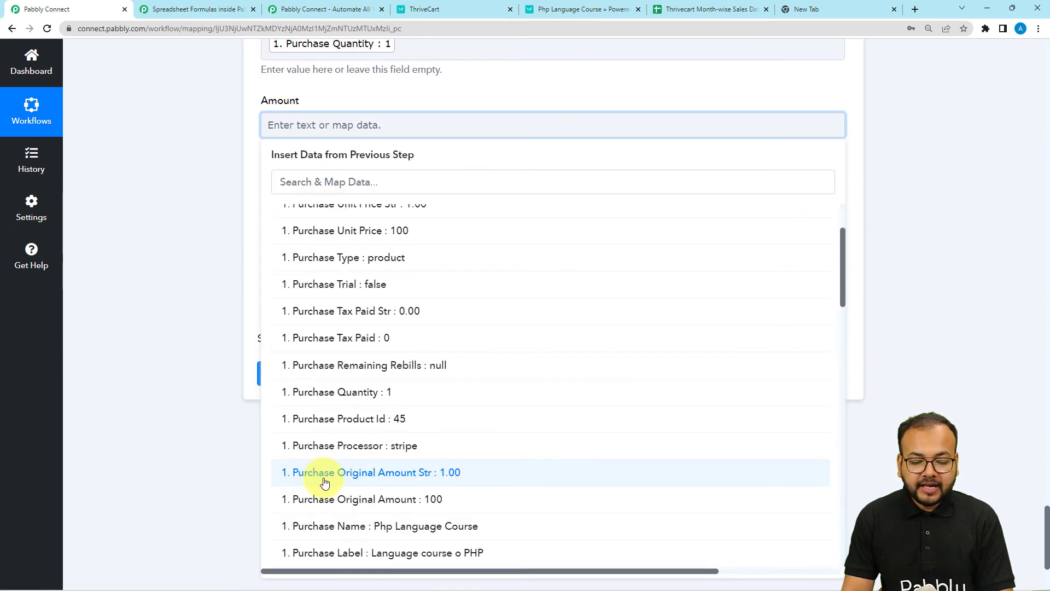
{"action": "left_click", "coordinate": [432, 480]}
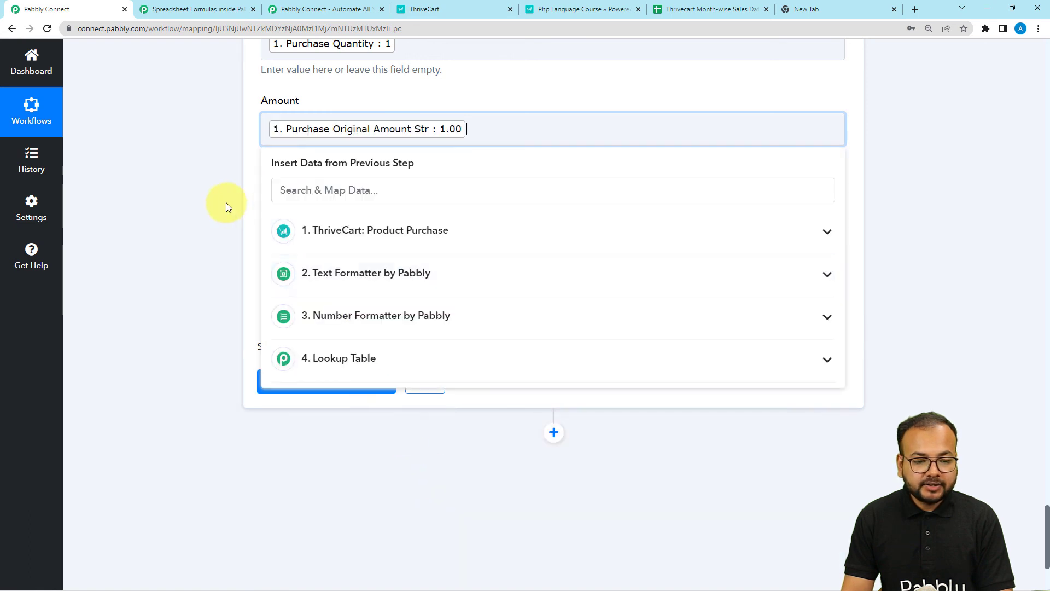
{"action": "left_click", "coordinate": [226, 203]}
Step: Map Date Of Purchase to ThriveCart's Order Date, found by searching 'date'
{"action": "left_click", "coordinate": [288, 211]}
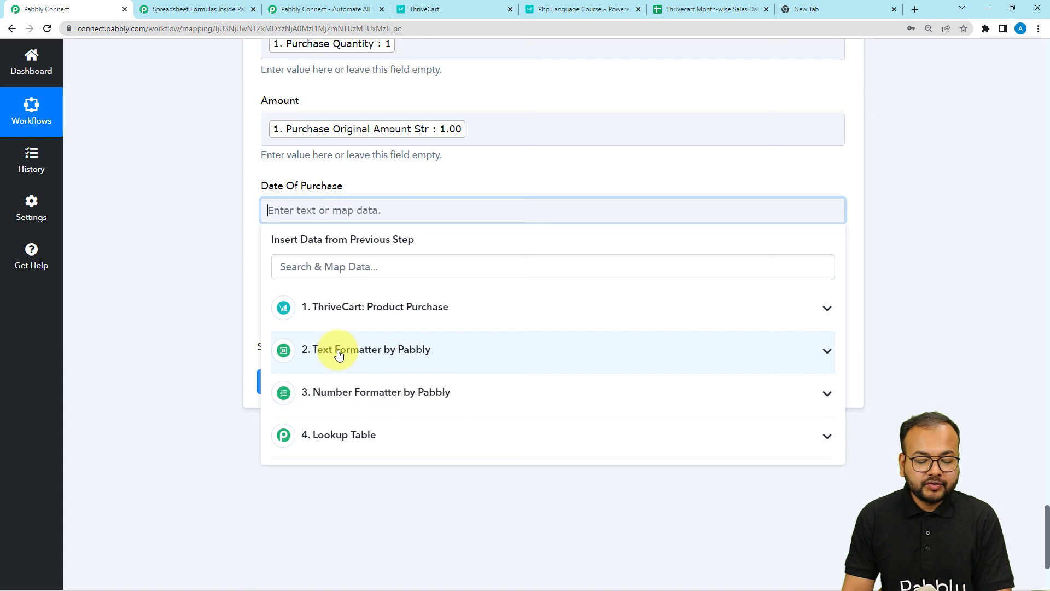
{"action": "left_click", "coordinate": [339, 354]}
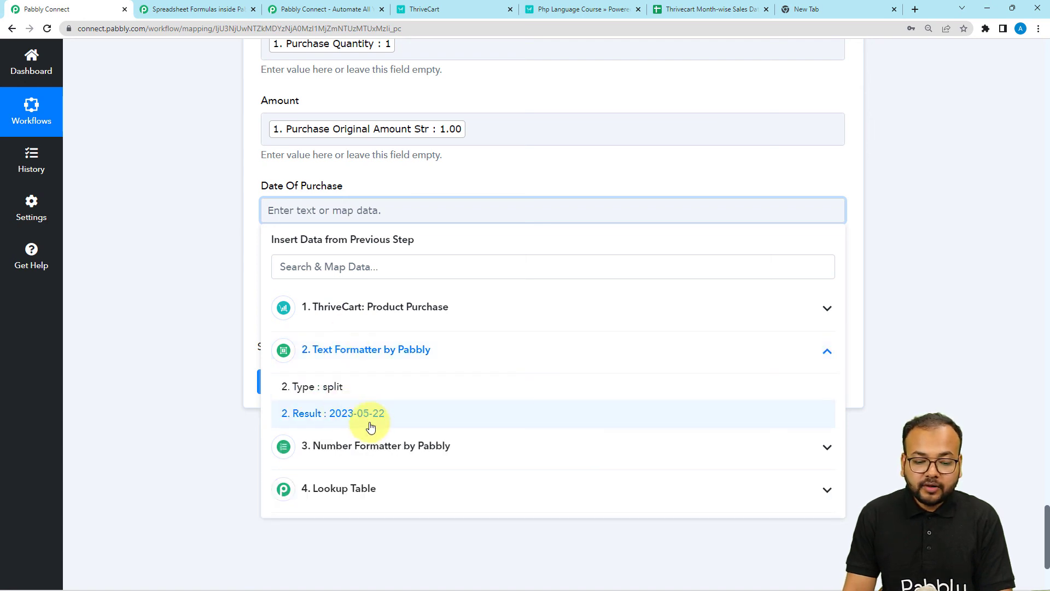
{"action": "left_click", "coordinate": [345, 322]}
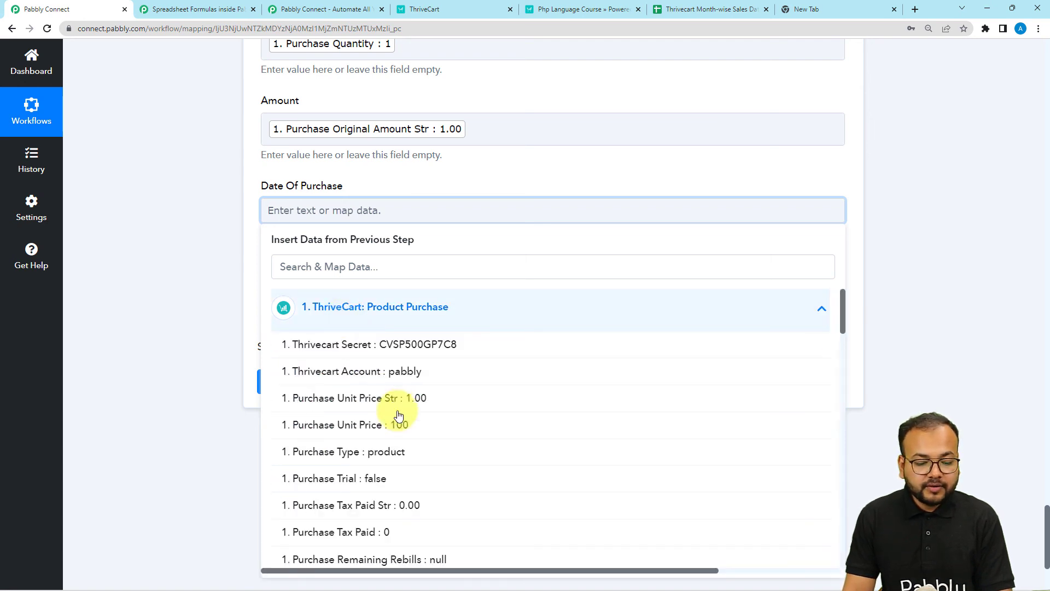
{"action": "left_click", "coordinate": [365, 265]}
{"action": "type", "text": "date"}
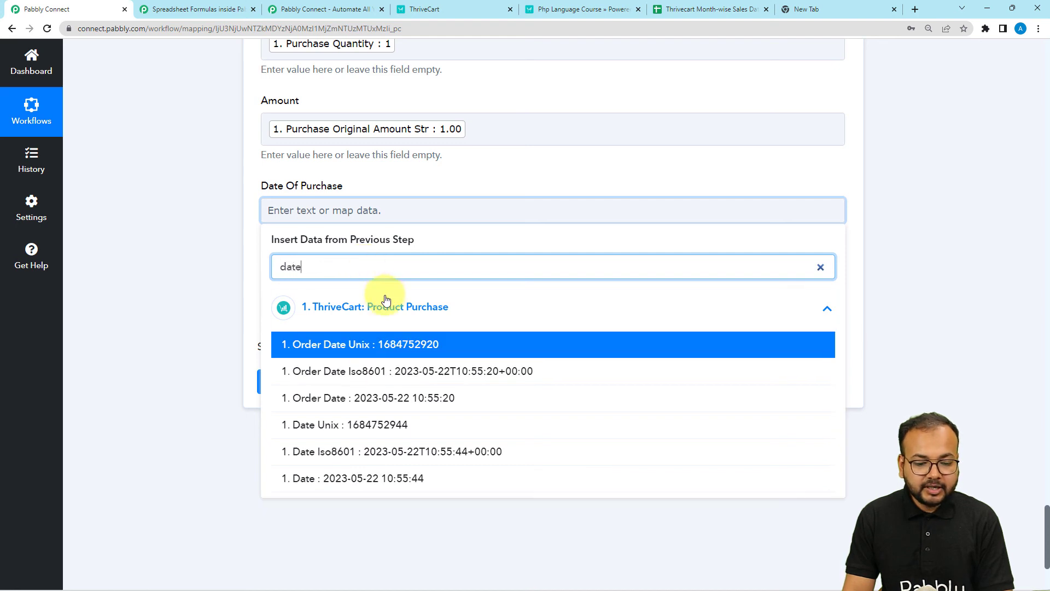
{"action": "left_click", "coordinate": [371, 403]}
{"action": "left_click", "coordinate": [208, 302]}
Step: Map Email Address to ThriveCart's Customer Email
{"action": "left_click", "coordinate": [299, 298]}
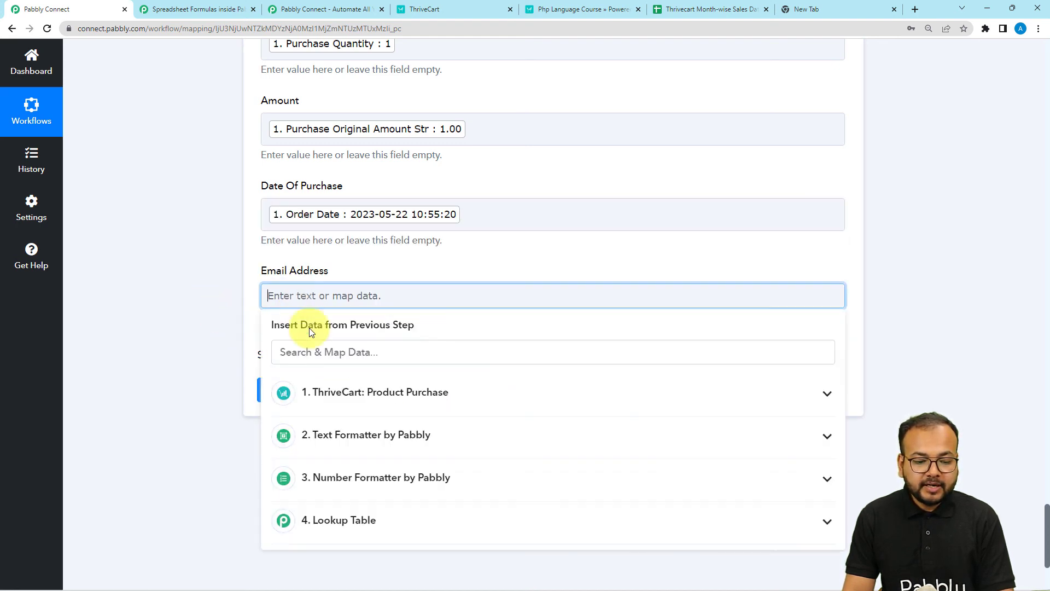
{"action": "left_click", "coordinate": [325, 405]}
{"action": "scroll", "coordinate": [349, 534], "scroll_direction": "down", "scroll_amount": 10}
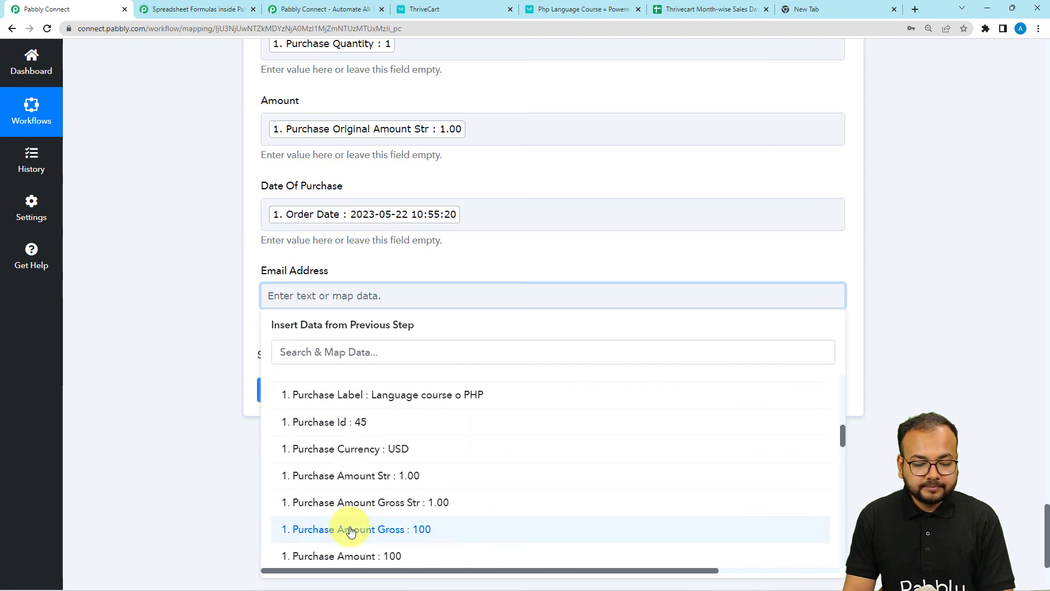
{"action": "scroll", "coordinate": [351, 532], "scroll_direction": "down", "scroll_amount": 5}
{"action": "left_click", "coordinate": [351, 529]}
{"action": "scroll", "coordinate": [329, 229], "scroll_direction": "up", "scroll_amount": 2}
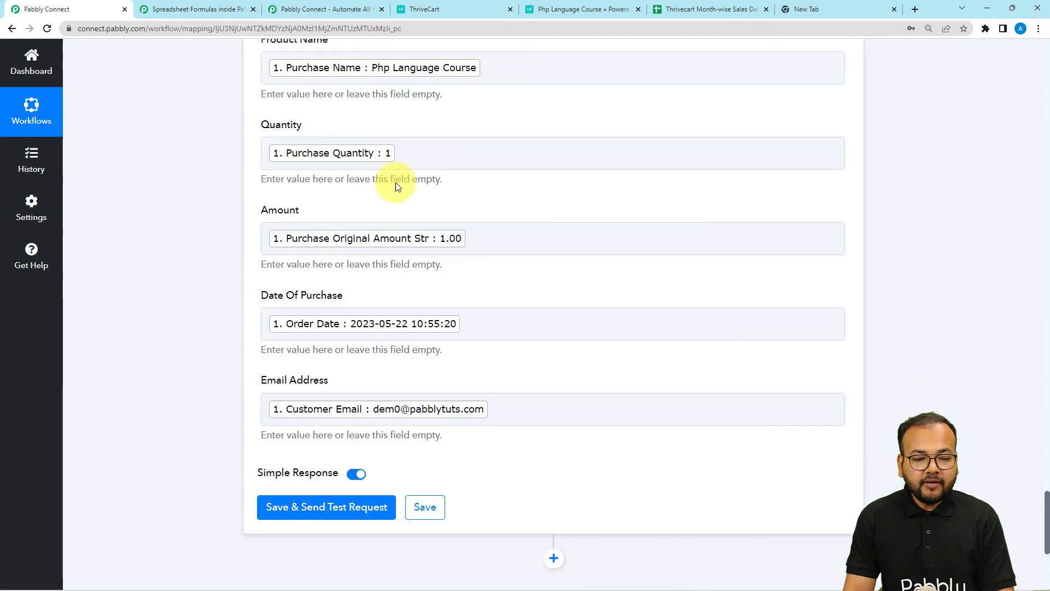
Step: Save the Google Sheets step and send a test row
{"action": "left_click", "coordinate": [675, 11]}
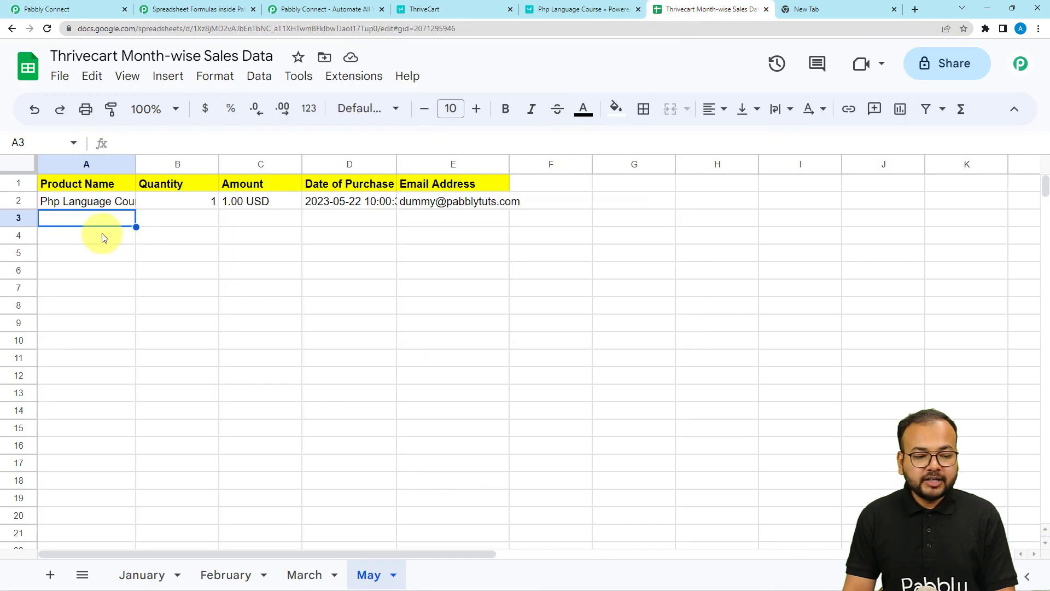
{"action": "left_click", "coordinate": [76, 14]}
{"action": "scroll", "coordinate": [140, 333], "scroll_direction": "down", "scroll_amount": 2}
{"action": "scroll", "coordinate": [148, 367], "scroll_direction": "down", "scroll_amount": 2}
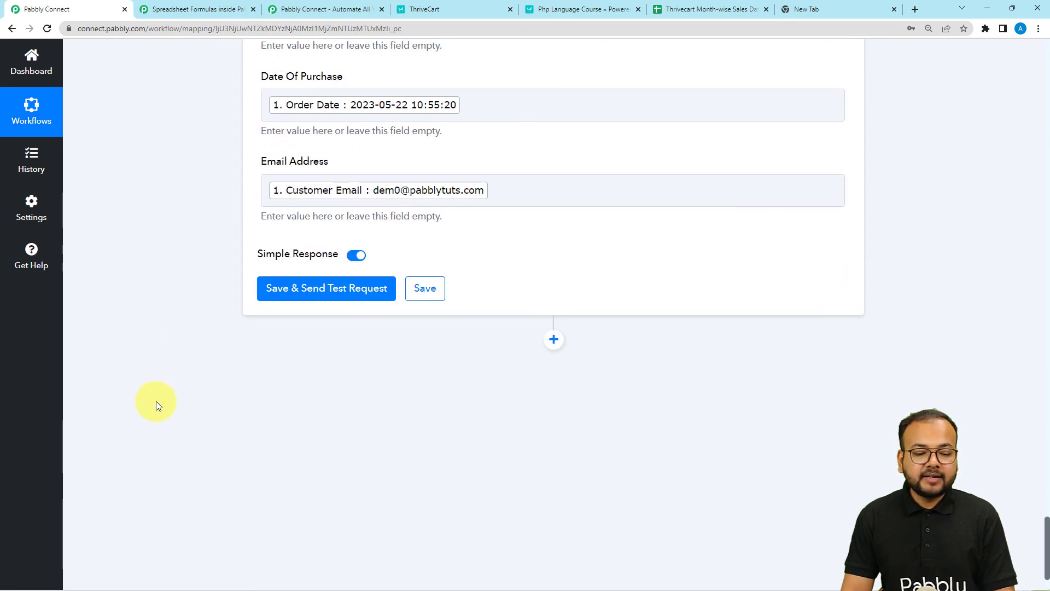
{"action": "left_click", "coordinate": [277, 290]}
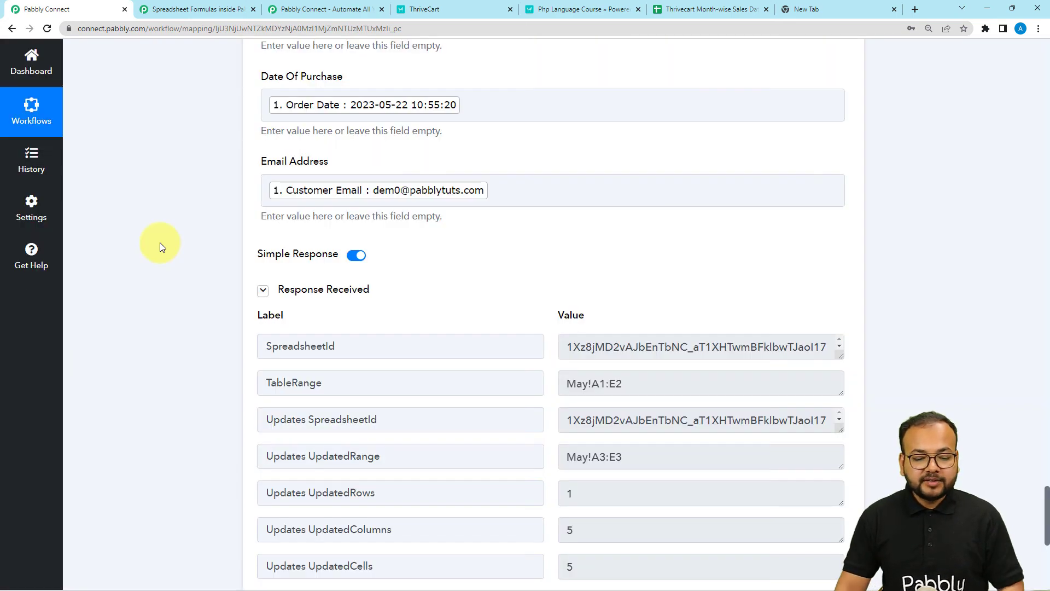
Step: Verify the Php Language Course row in the May sheet and widen column A to fit it
{"action": "scroll", "coordinate": [165, 233], "scroll_direction": "up", "scroll_amount": 3}
{"action": "left_click", "coordinate": [706, 10]}
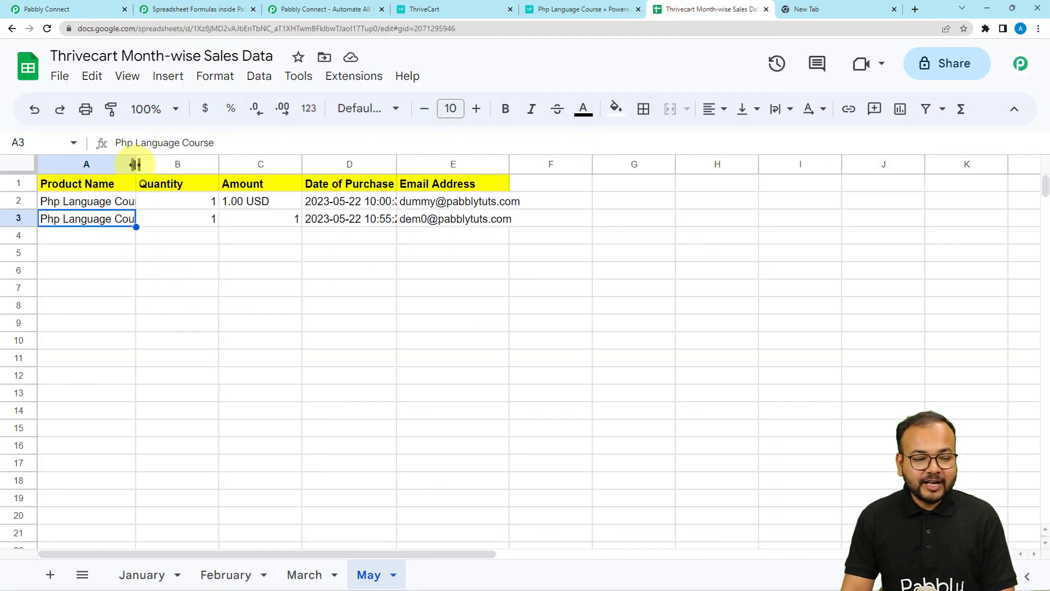
{"action": "left_click_drag", "start_coordinate": [135, 164], "coordinate": [155, 164]}
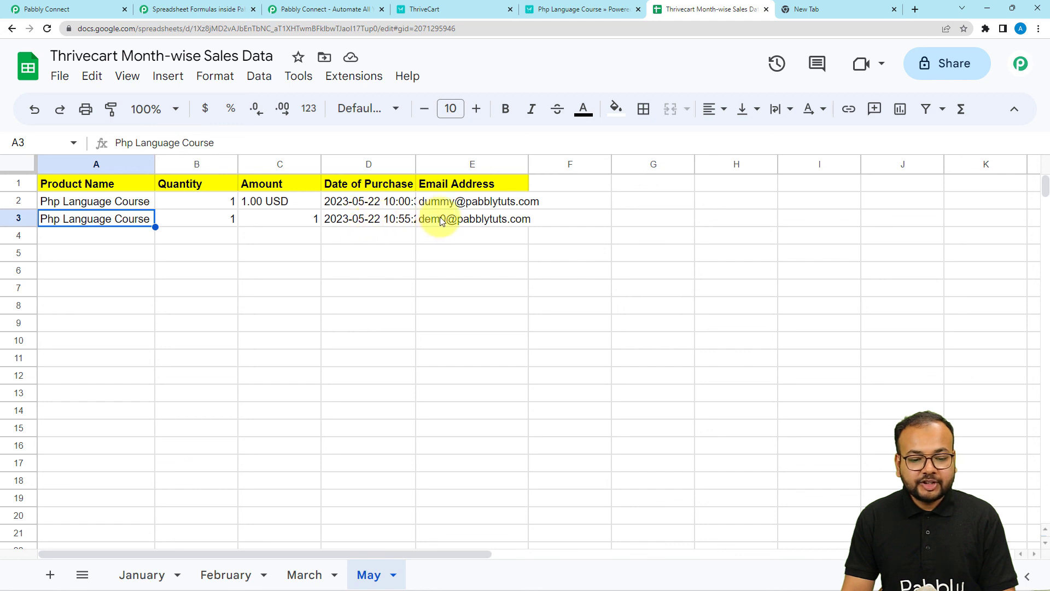
{"action": "left_click", "coordinate": [517, 219]}
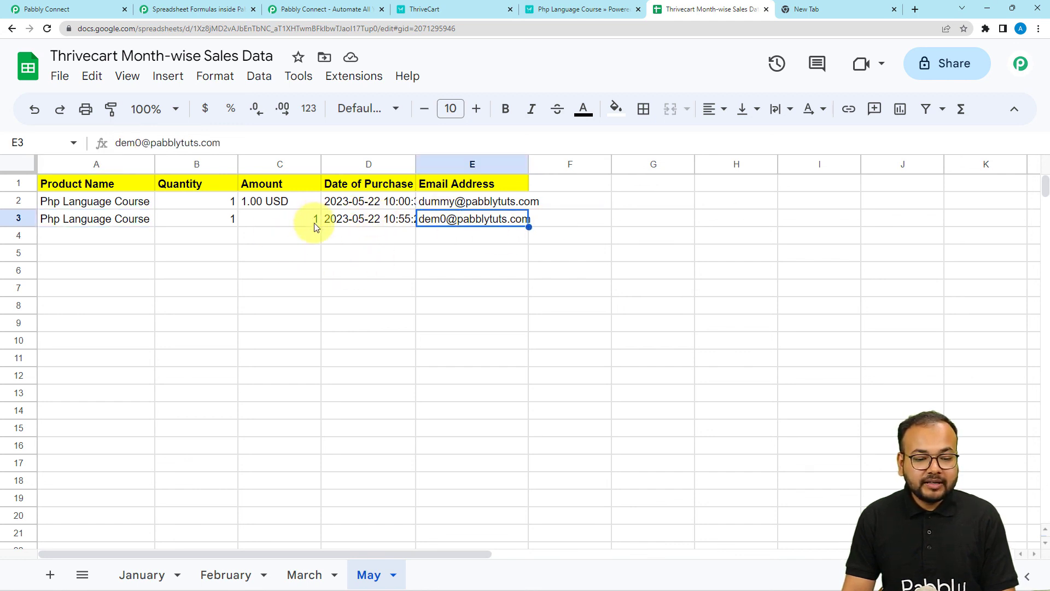
{"action": "left_click", "coordinate": [89, 8]}
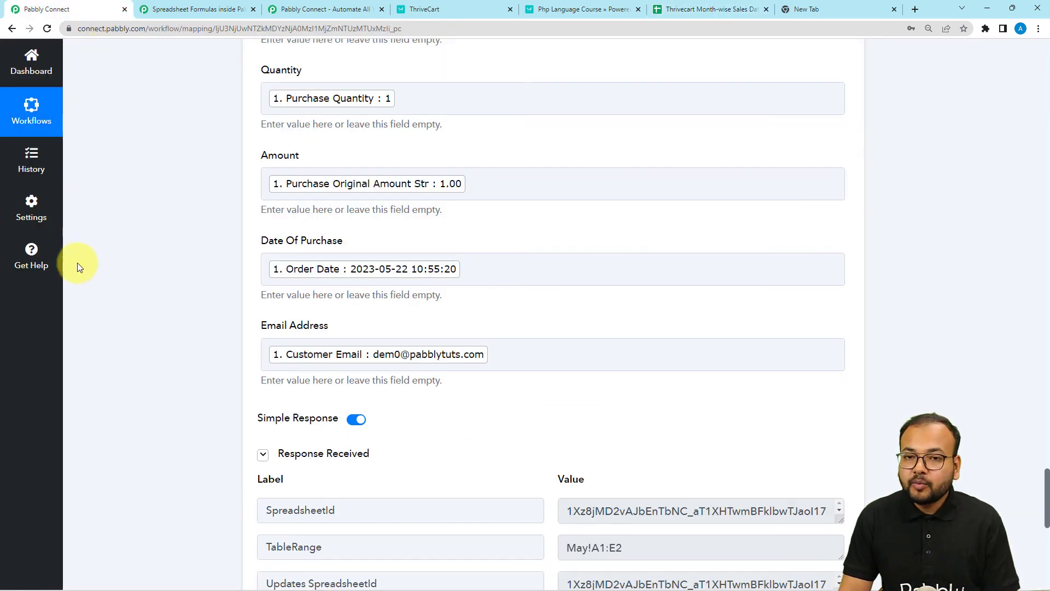
Step: Append ThriveCart's Purchase Currency after the original amount in the Amount field
{"action": "scroll", "coordinate": [78, 284], "scroll_direction": "up", "scroll_amount": 2}
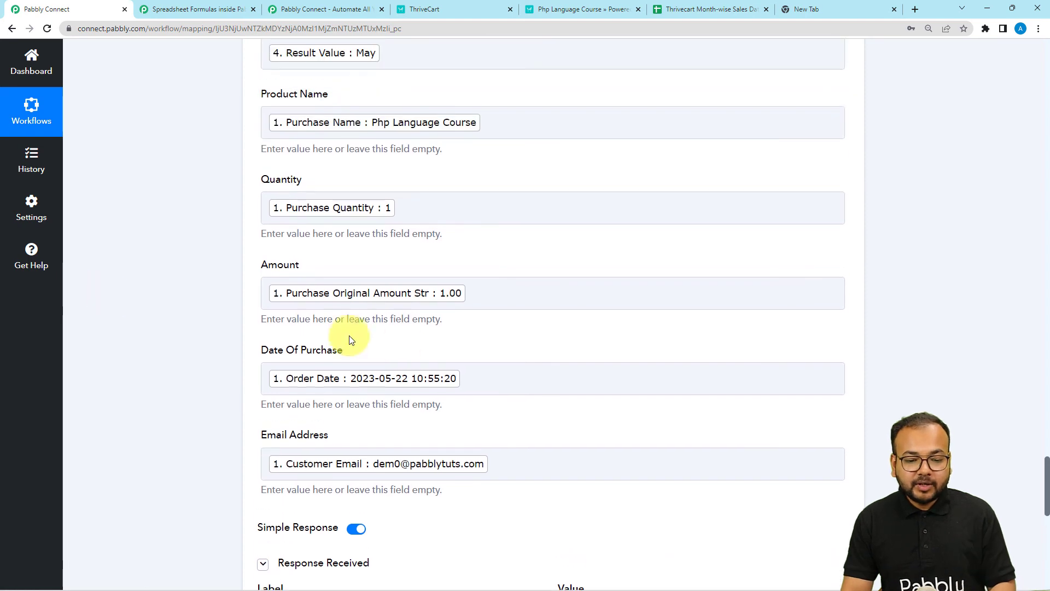
{"action": "left_click", "coordinate": [494, 294]}
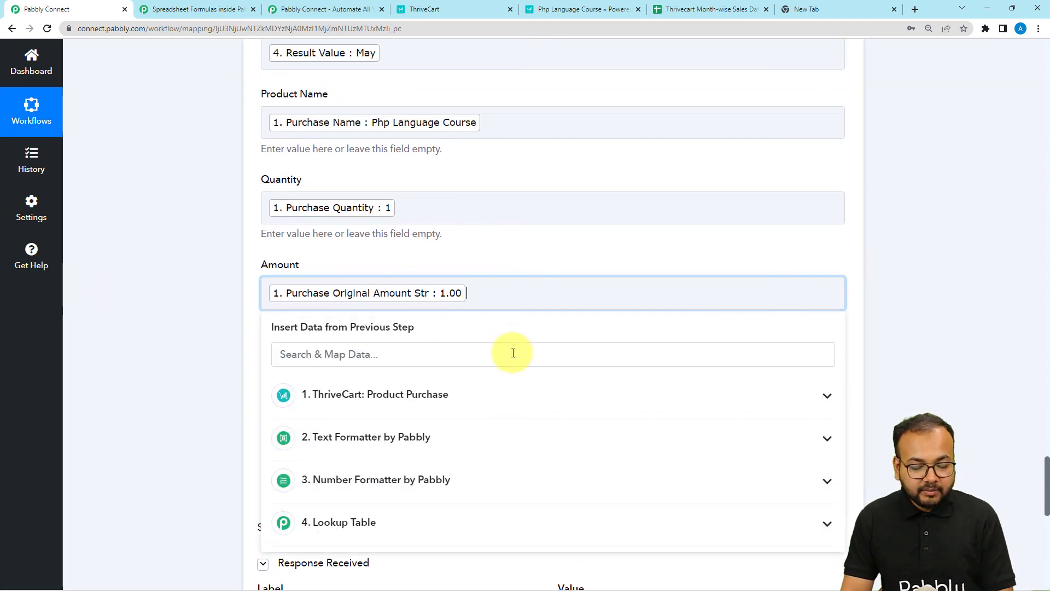
{"action": "left_click", "coordinate": [437, 395]}
{"action": "scroll", "coordinate": [441, 461], "scroll_direction": "down", "scroll_amount": 5}
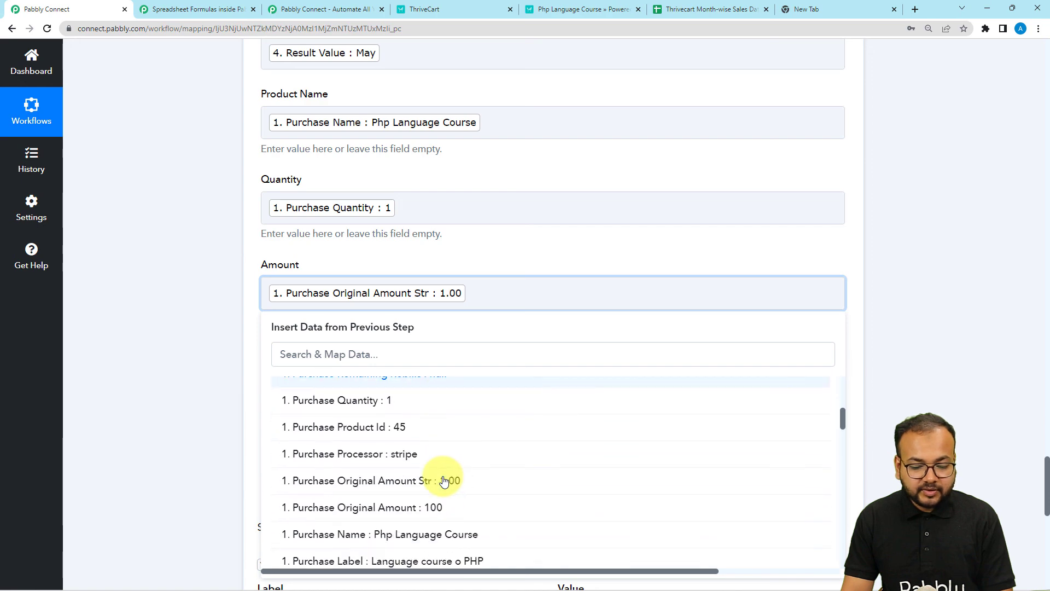
{"action": "scroll", "coordinate": [440, 481], "scroll_direction": "down", "scroll_amount": 3}
{"action": "left_click", "coordinate": [424, 464]}
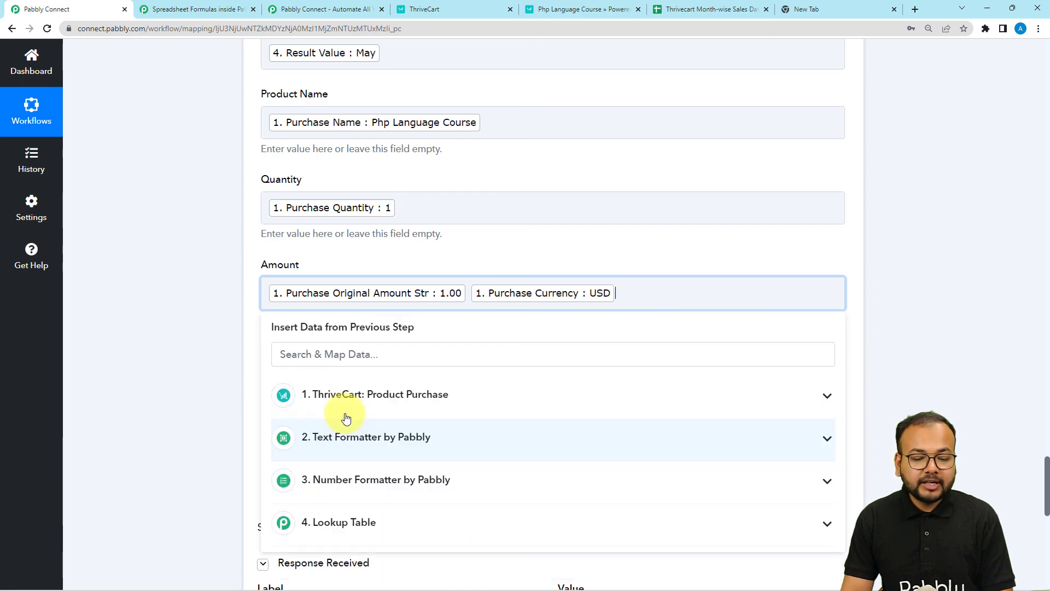
{"action": "left_click", "coordinate": [198, 326]}
Step: Delete the earlier test row 3 from the May sheet
{"action": "left_click", "coordinate": [709, 9]}
{"action": "left_click", "coordinate": [35, 218]}
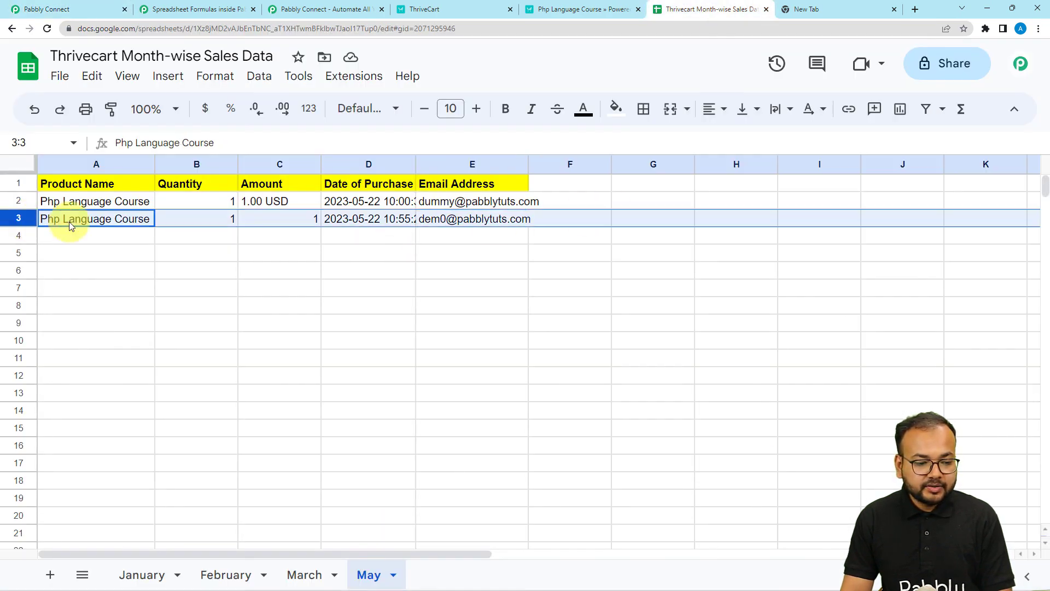
{"action": "right_click", "coordinate": [18, 218]}
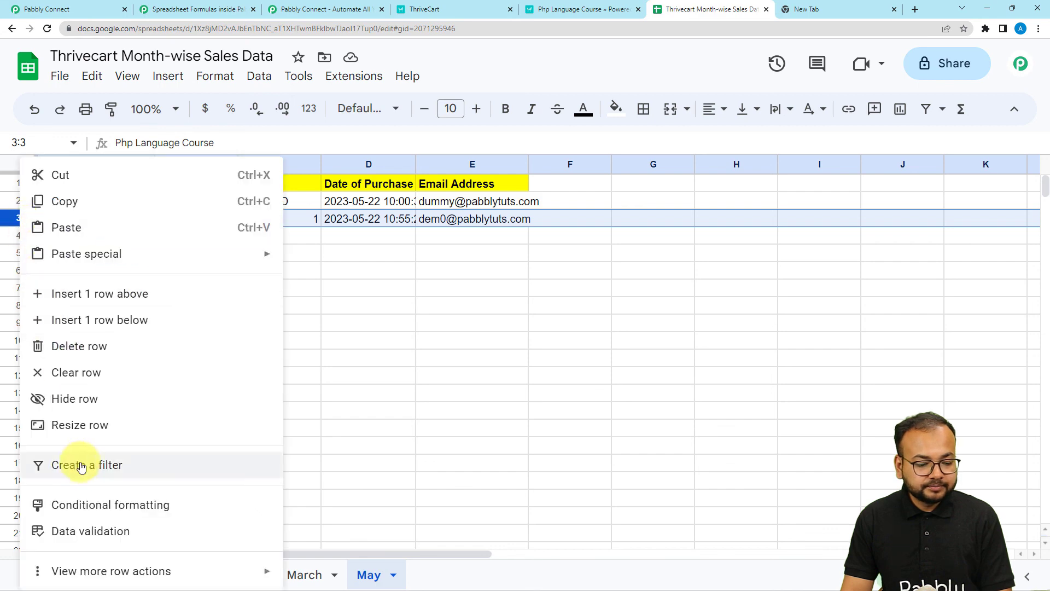
{"action": "left_click", "coordinate": [98, 347]}
{"action": "left_click", "coordinate": [145, 281]}
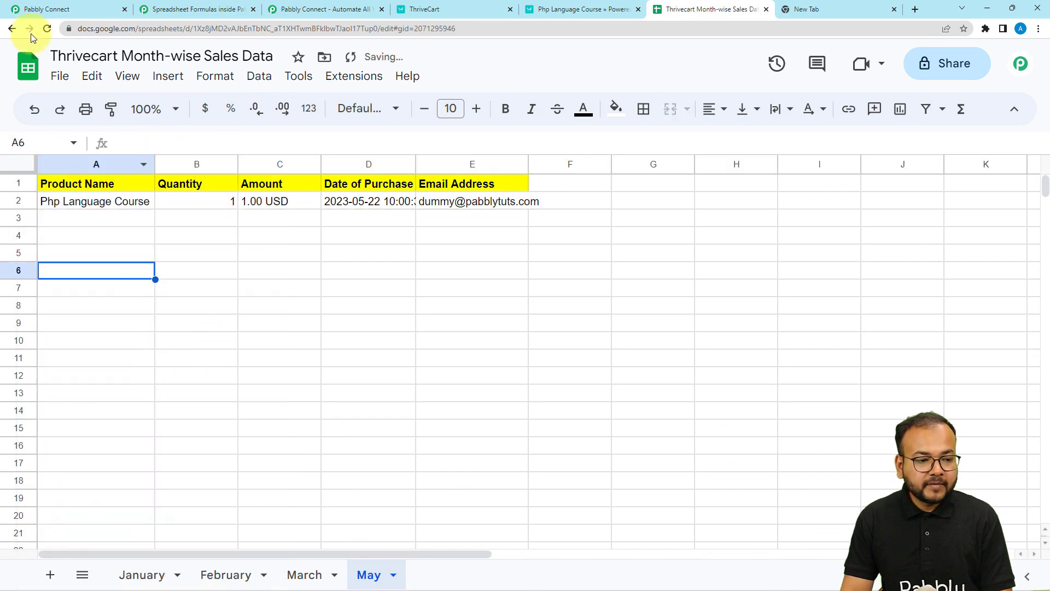
{"action": "left_click", "coordinate": [49, 10]}
Step: Resend the test and confirm the May sheet's new row shows 1.00 USD
{"action": "scroll", "coordinate": [178, 367], "scroll_direction": "down", "scroll_amount": 8}
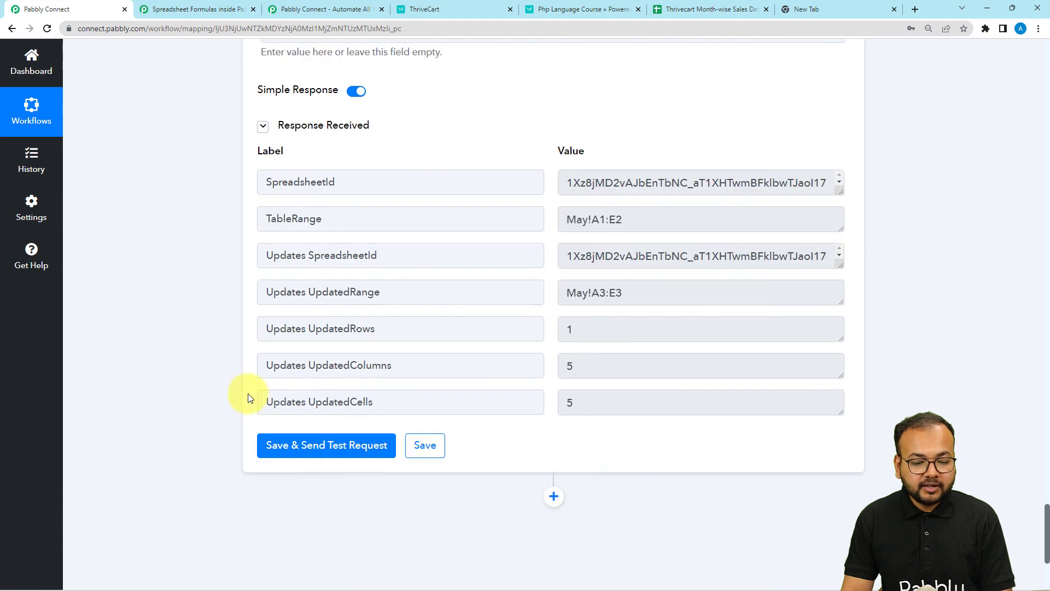
{"action": "left_click", "coordinate": [278, 445]}
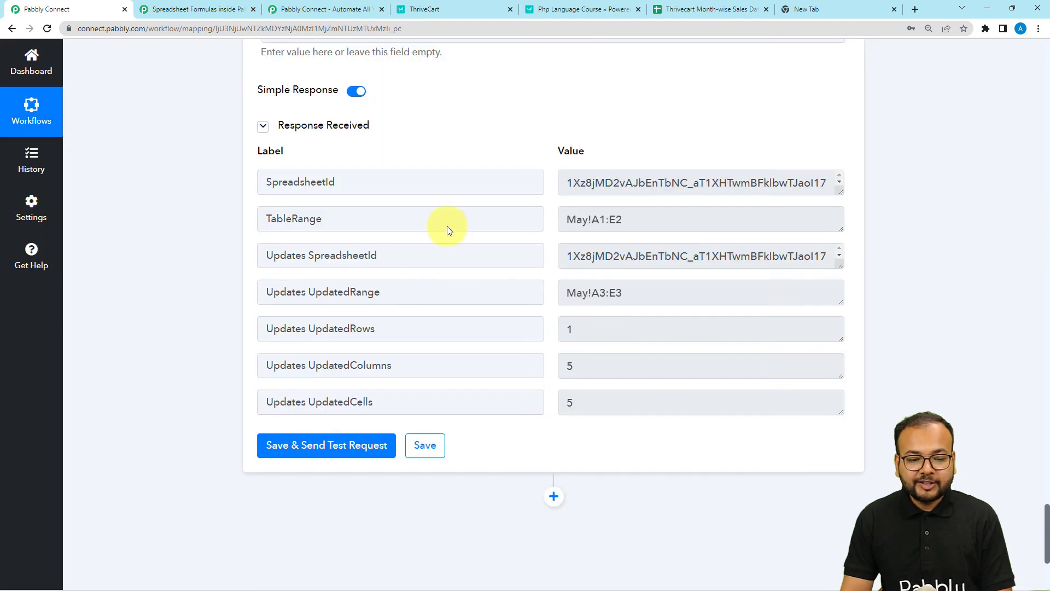
{"action": "left_click", "coordinate": [733, 9]}
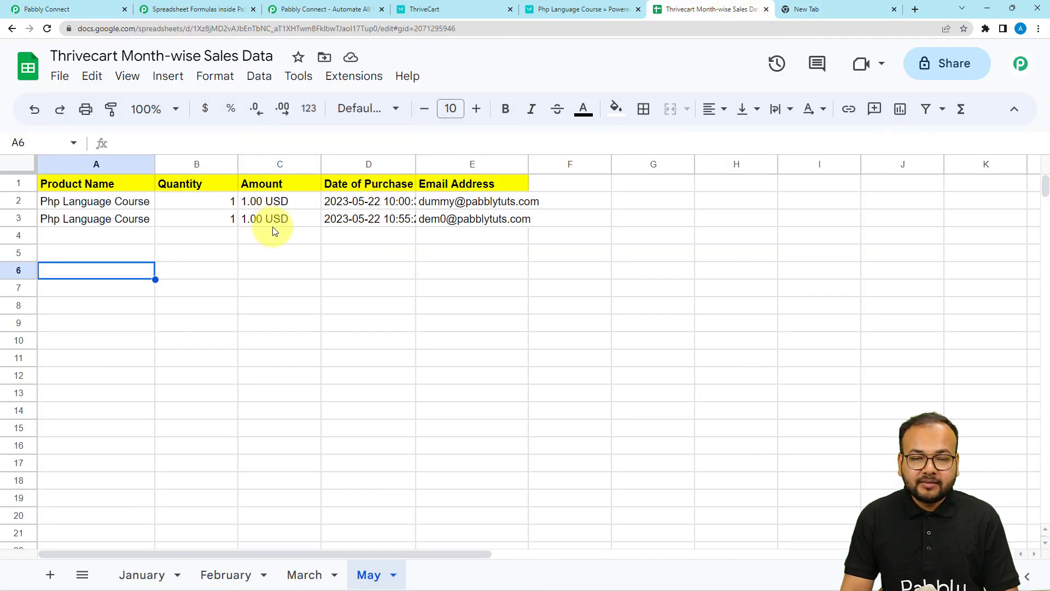
{"action": "left_click", "coordinate": [70, 9]}
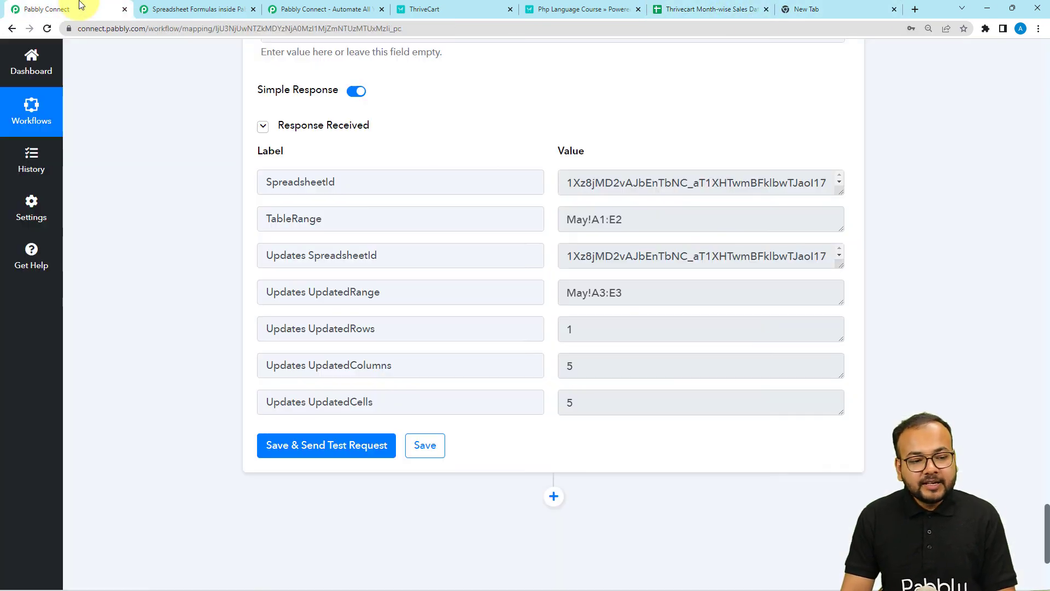
{"action": "scroll", "coordinate": [1039, 106], "scroll_direction": "up", "scroll_amount": 2}
{"action": "scroll", "coordinate": [1047, 103], "scroll_direction": "down", "scroll_amount": 10}
{"action": "scroll", "coordinate": [1048, 103], "scroll_direction": "up", "scroll_amount": 10}
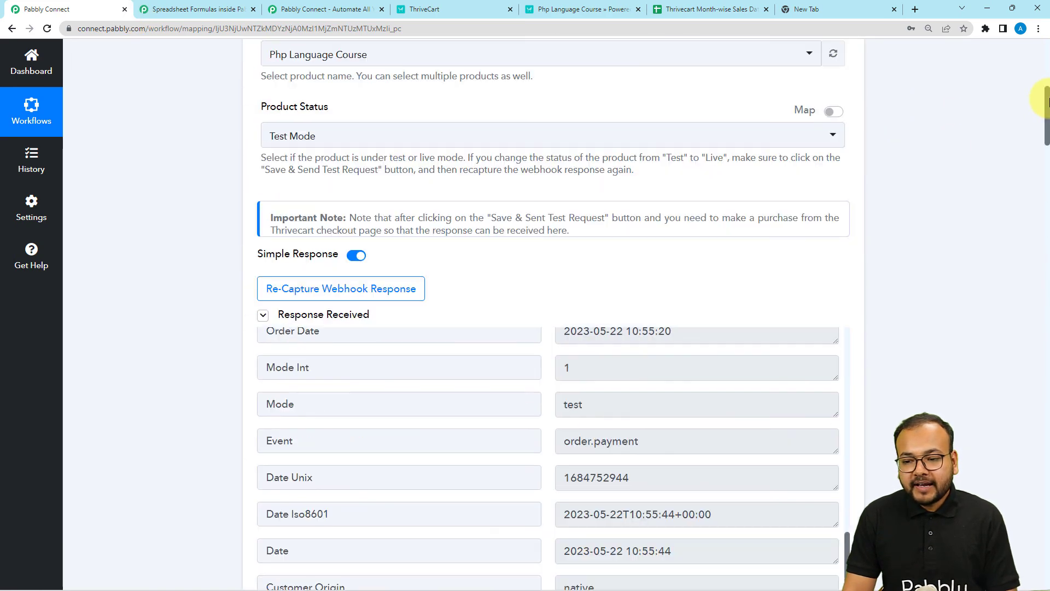
{"action": "scroll", "coordinate": [1048, 114], "scroll_direction": "up", "scroll_amount": 5}
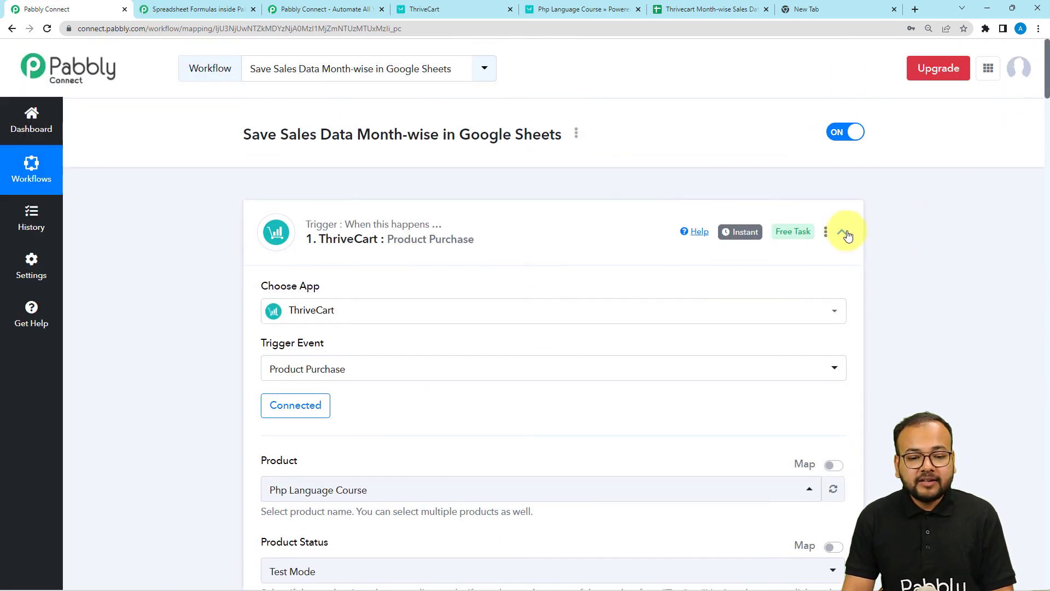